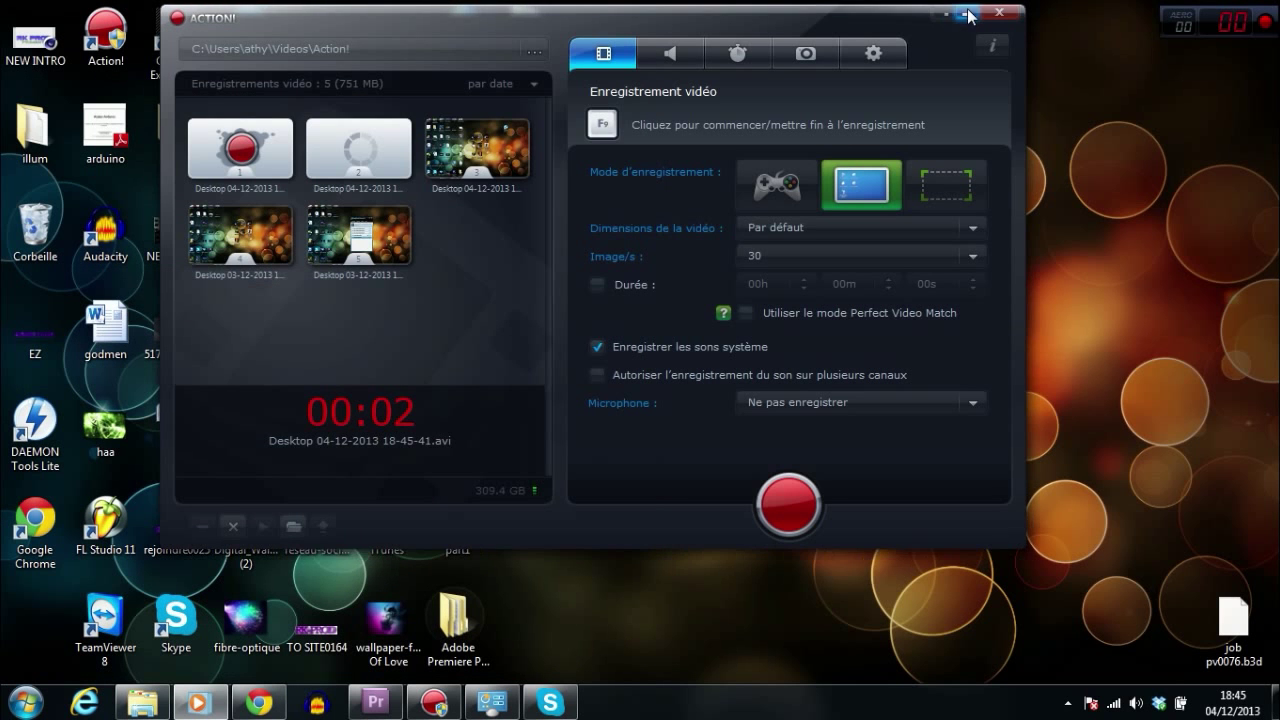
Step: Minimize Action!, move the Nouvel enregistrement icon beside Call of Duty, and open the Start menu
left_click(967, 13)
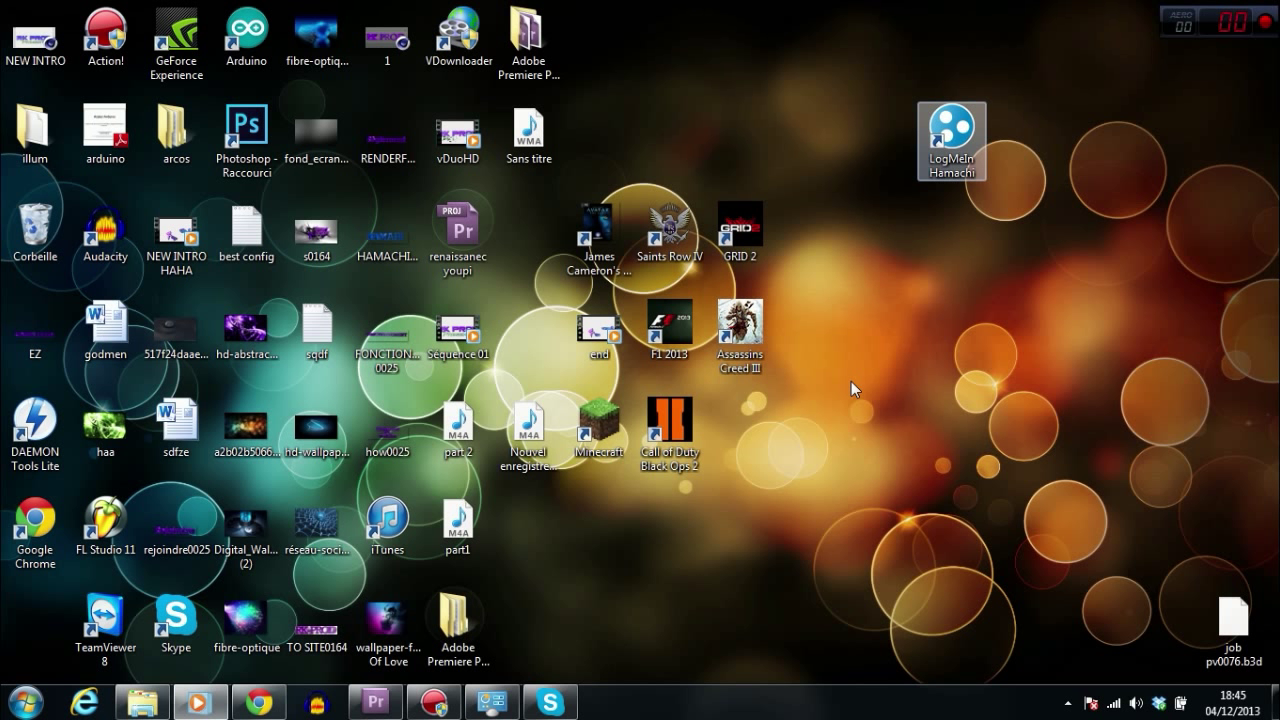
left_click(523, 455)
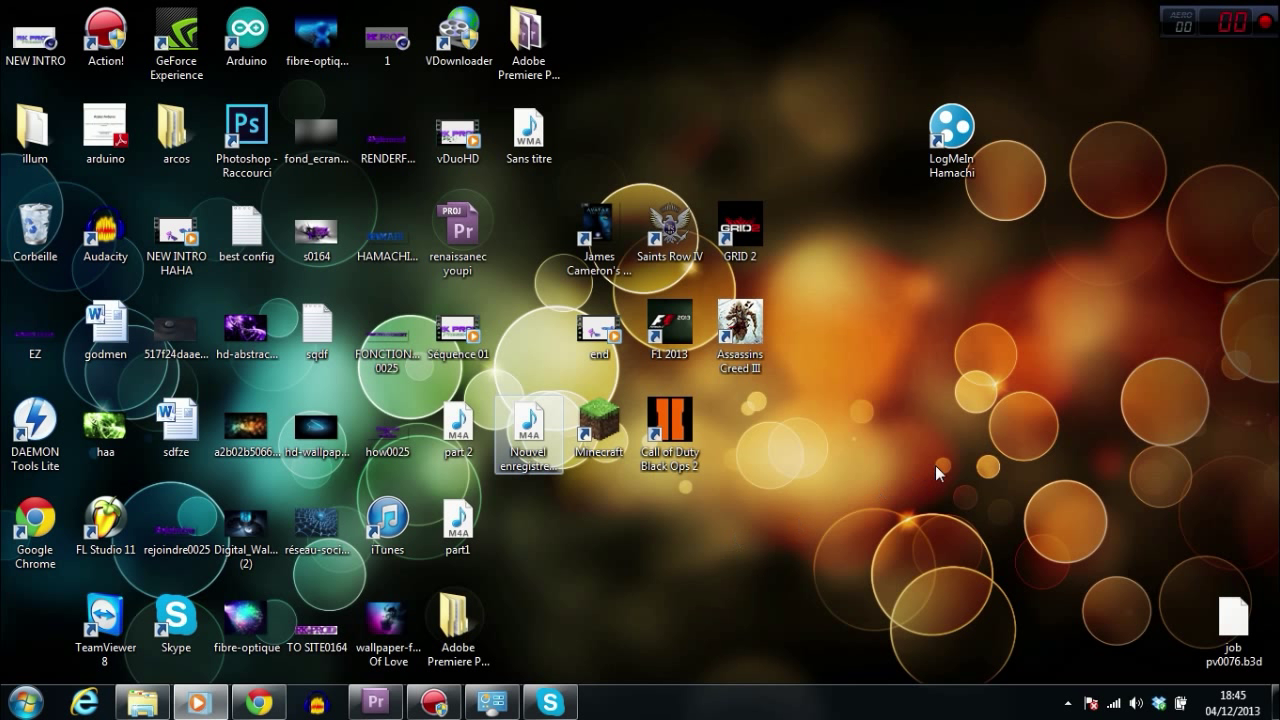
left_click_drag(528, 440, 722, 432)
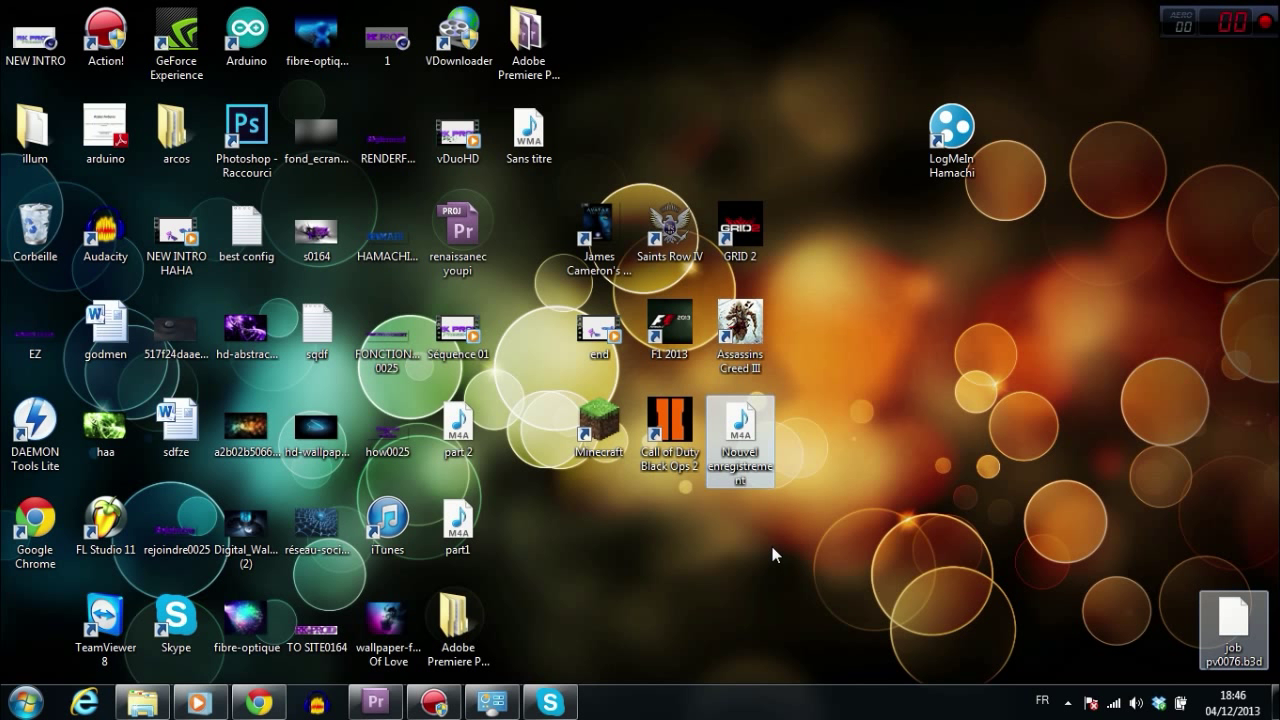
left_click(25, 702)
Step: Launch CINEMA 4D 64 Bit from a Start search for 'cine', keeping it maximized
type("cine")
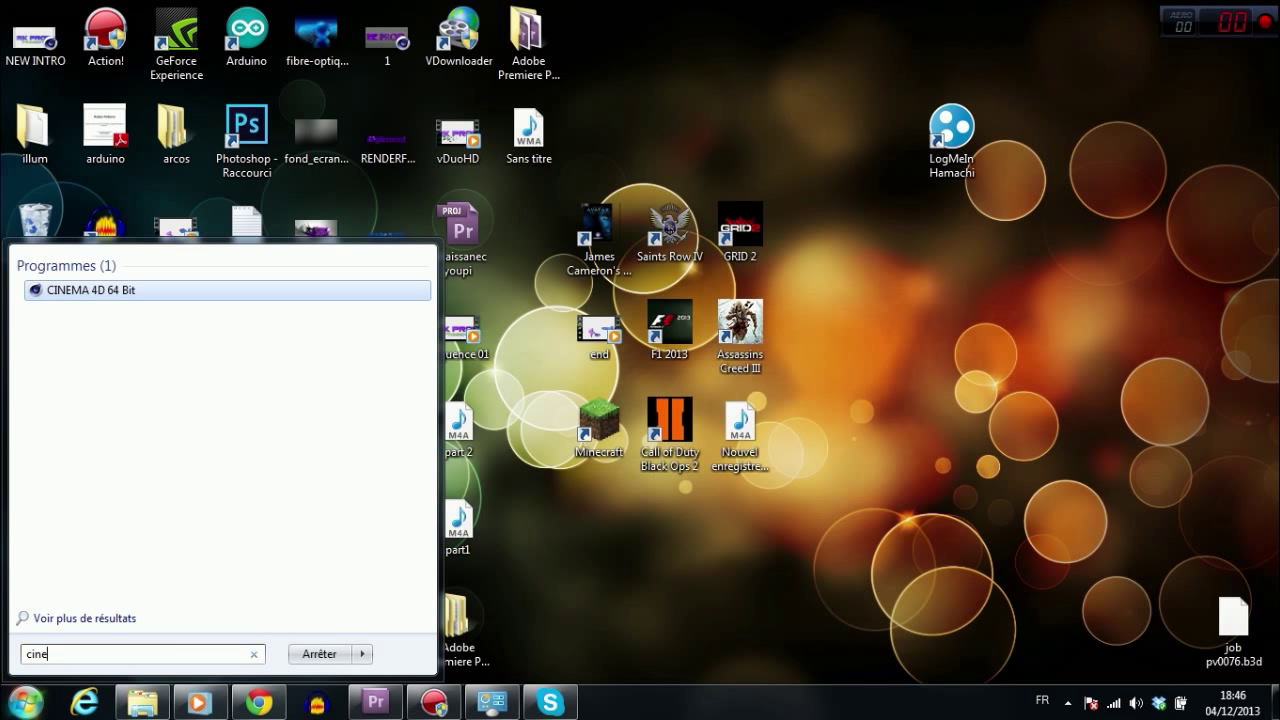
key("Return")
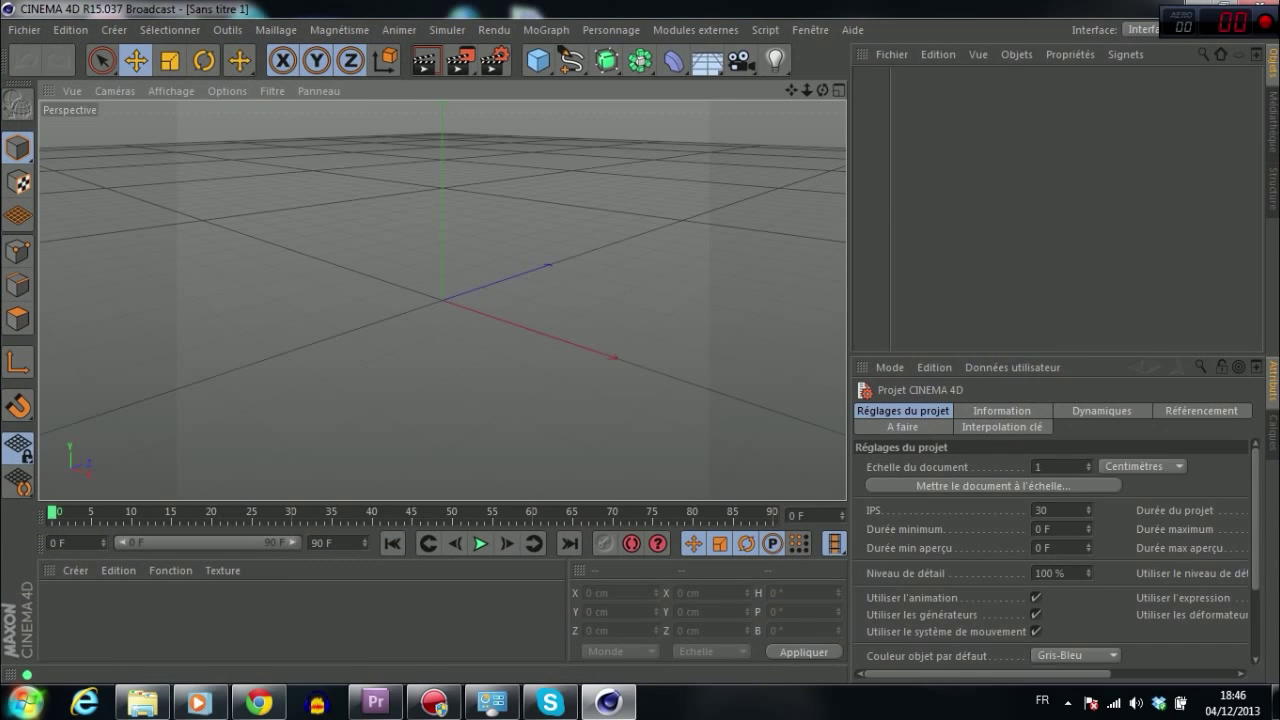
mouse_move(388, 8)
left_mouse_down()
mouse_move(377, 84)
mouse_move(372, 8)
left_mouse_up()
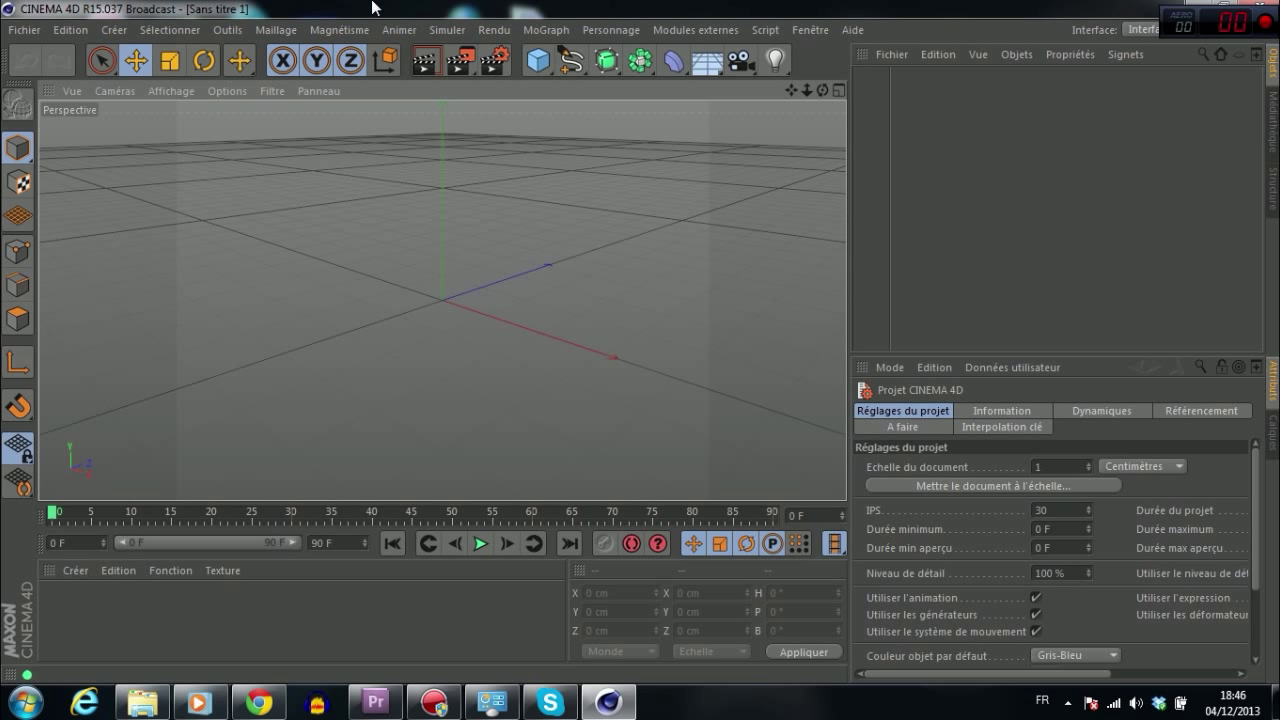
Step: Add a test Cube to the scene and orbit the viewport around it
left_click_drag(822, 90, 730, 80)
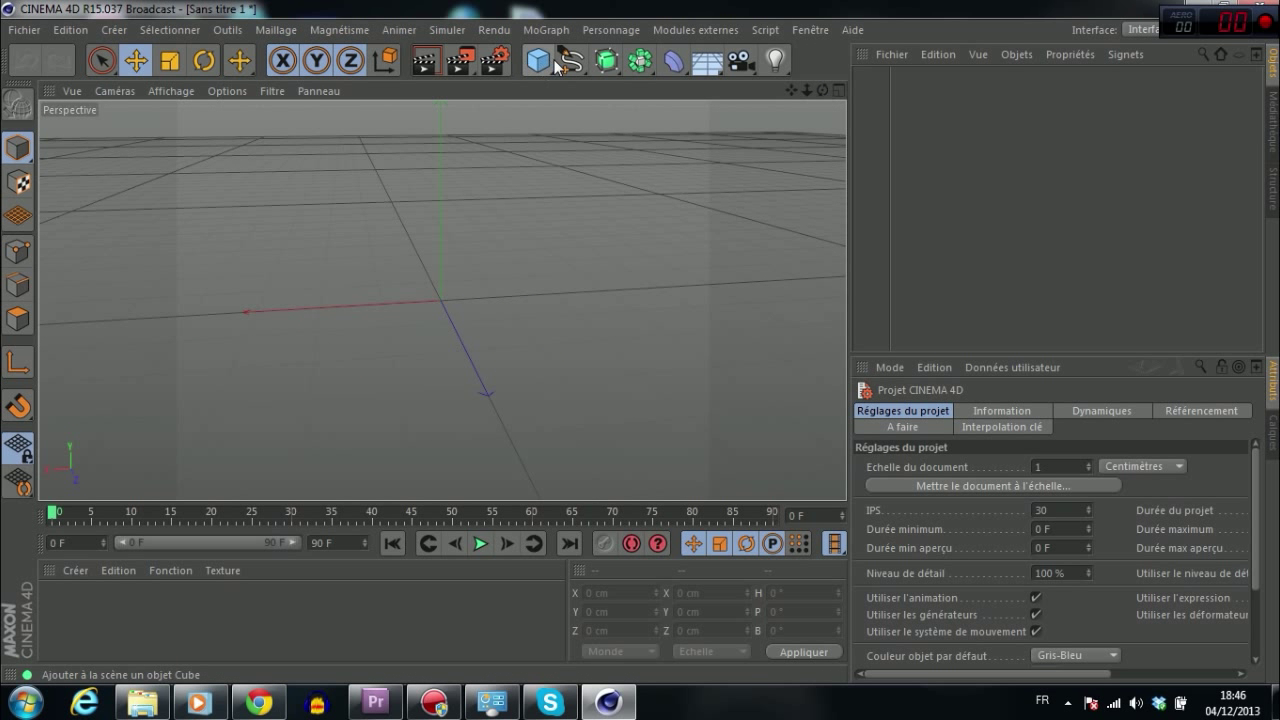
left_click(538, 60)
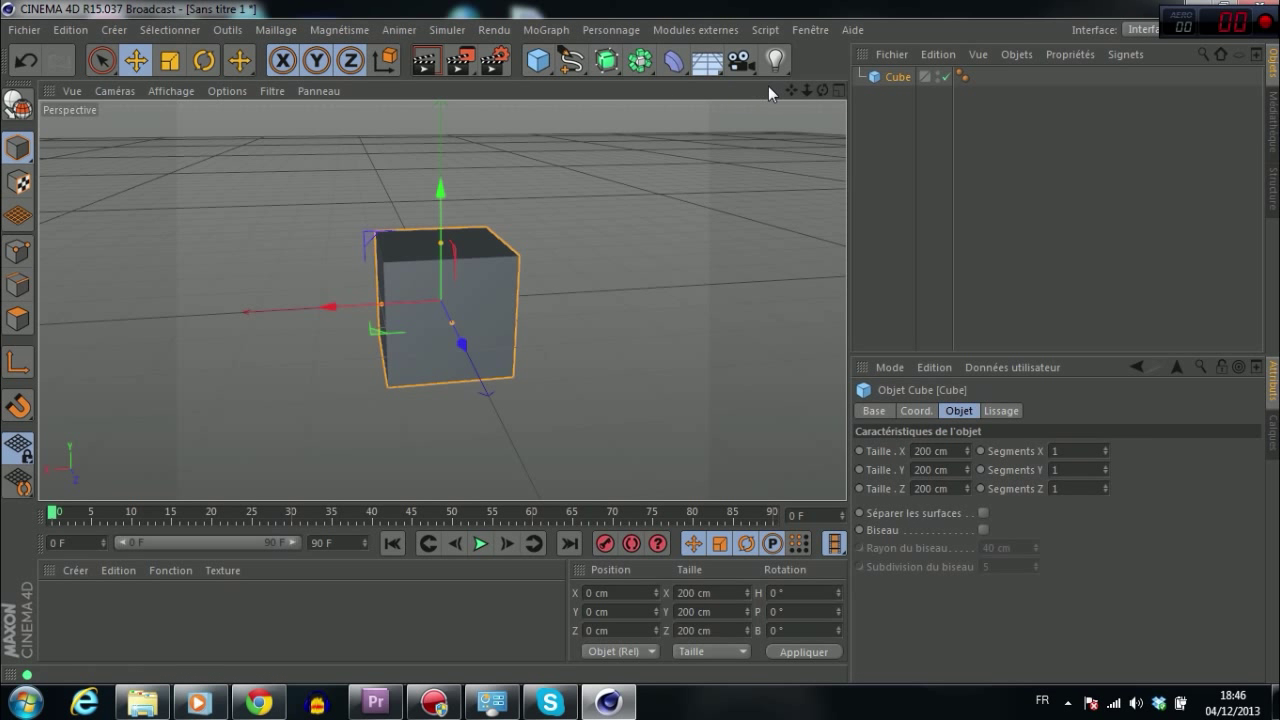
left_click_drag(817, 86, 775, 100)
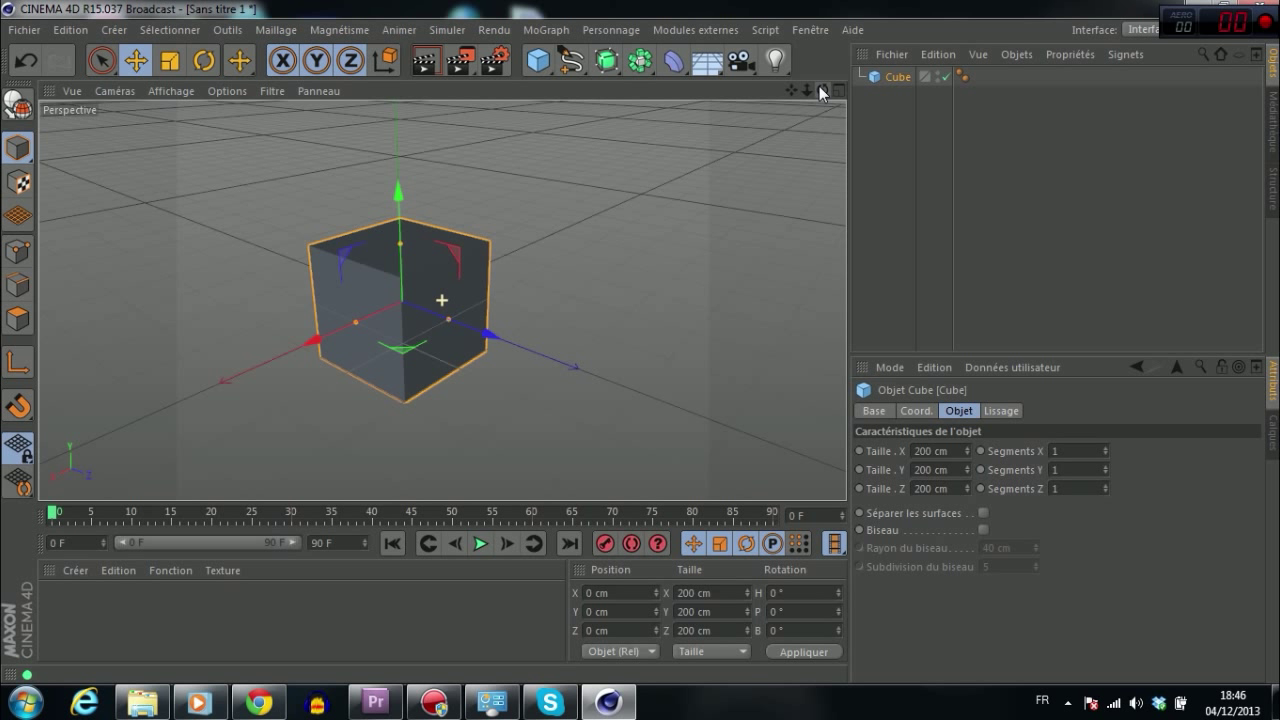
left_click_drag(819, 86, 790, 92)
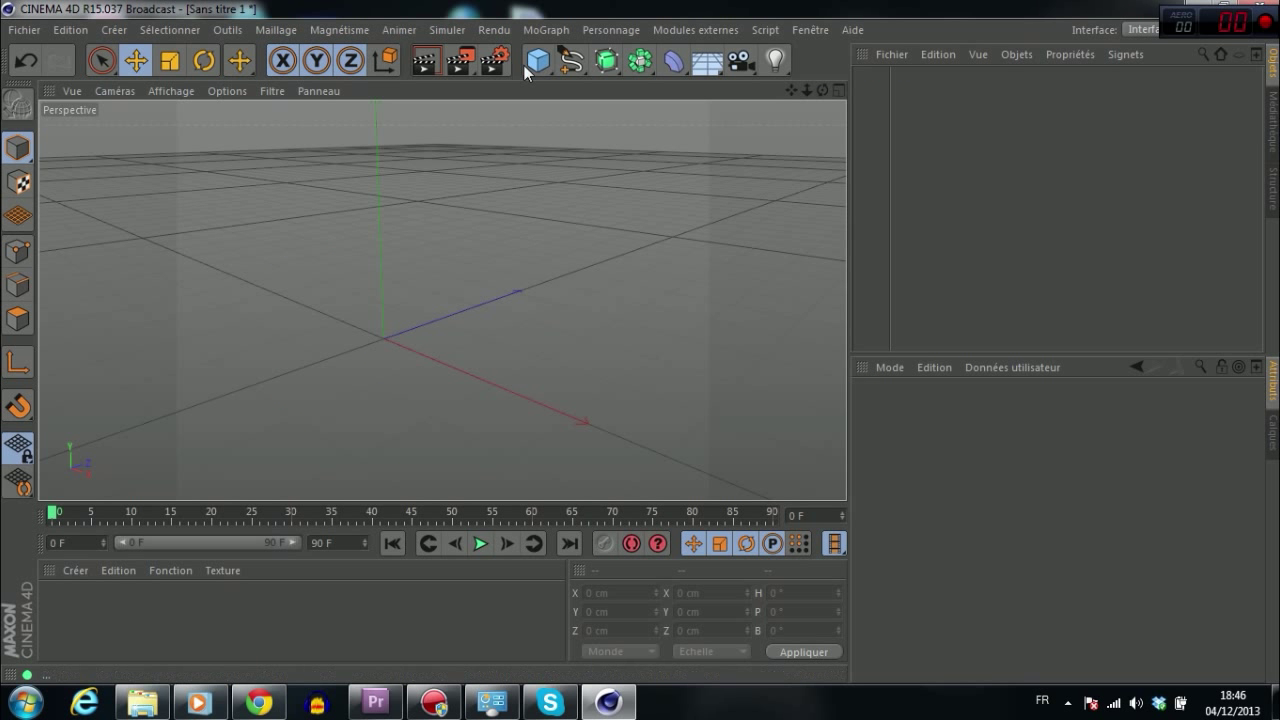
Step: Add a cube and a capsule, raising the capsule along Y to rest on the cube
left_click(546, 29)
left_click(457, 223)
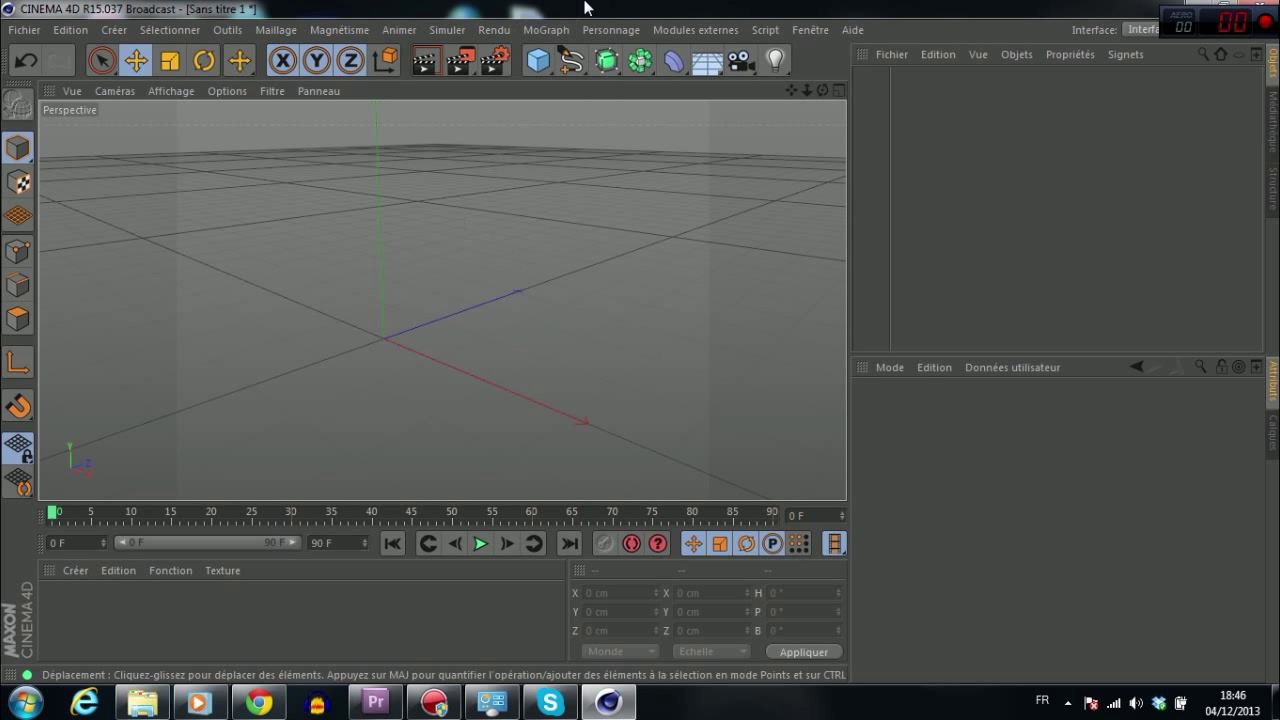
left_click(546, 72)
left_click(546, 72)
left_click(755, 154)
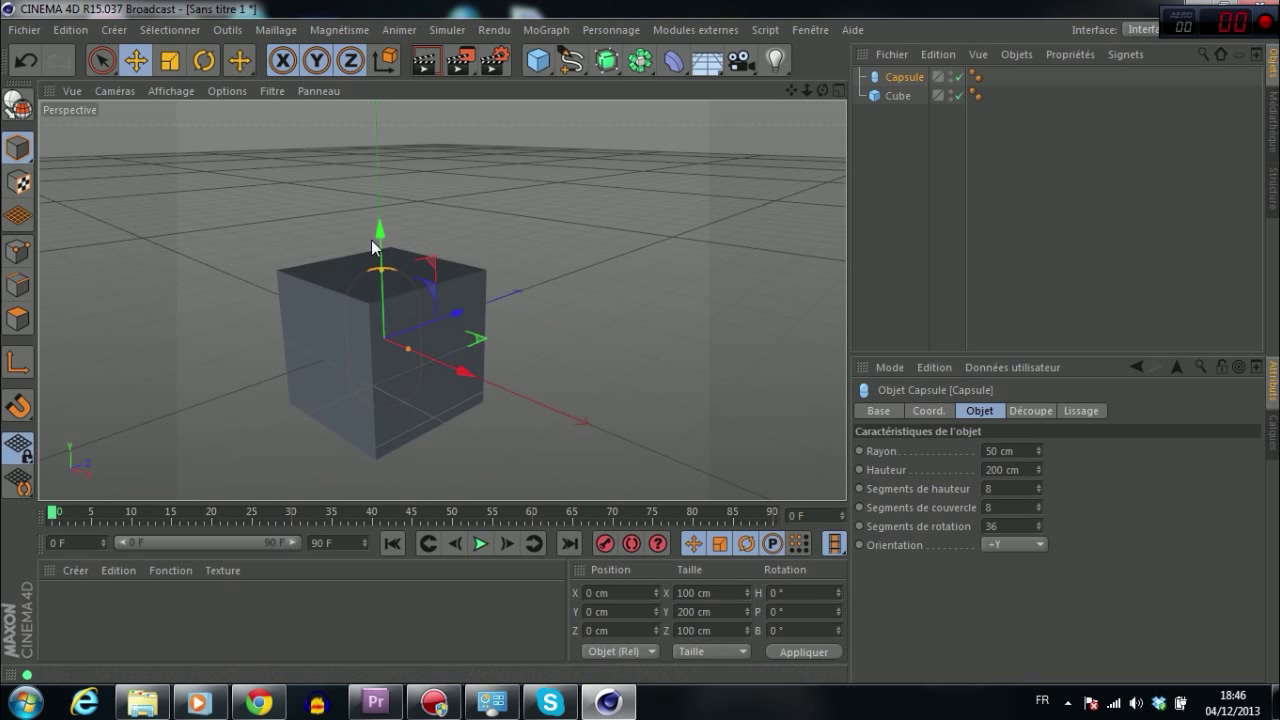
left_click_drag(372, 232, 377, 172)
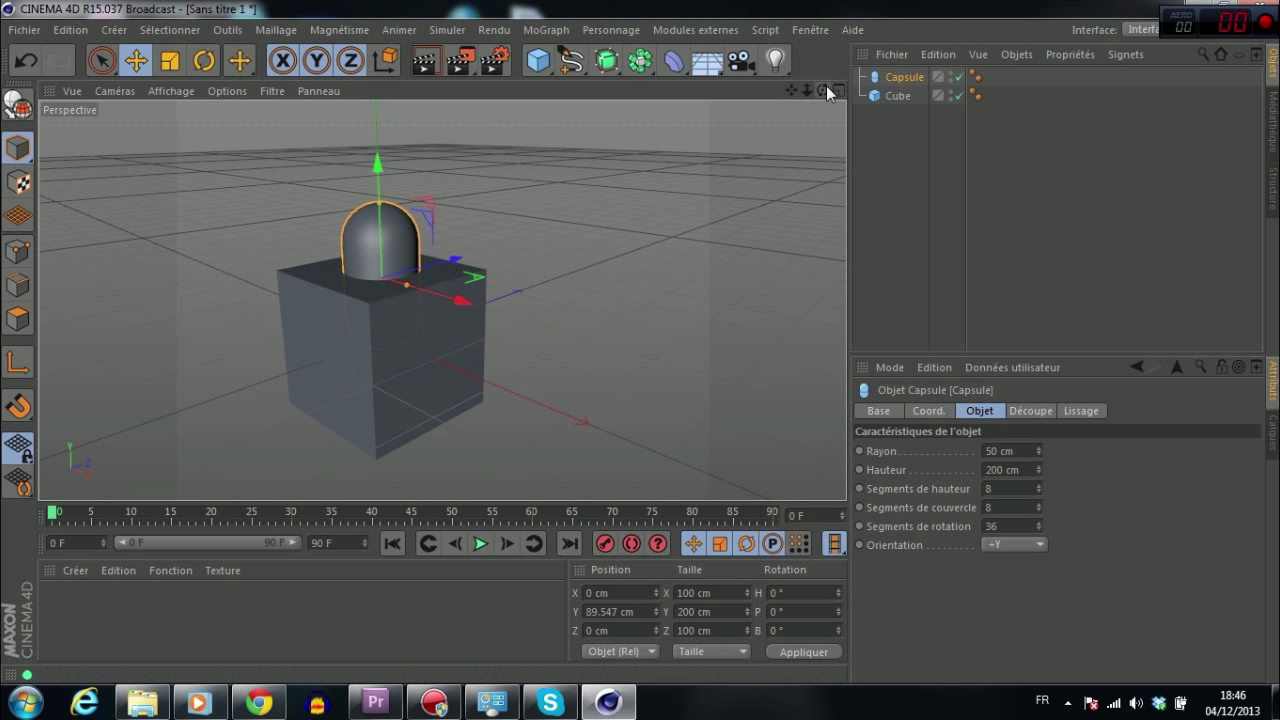
Step: Browse the render options flyout without rendering, and orbit to a frontal view
left_click(460, 62)
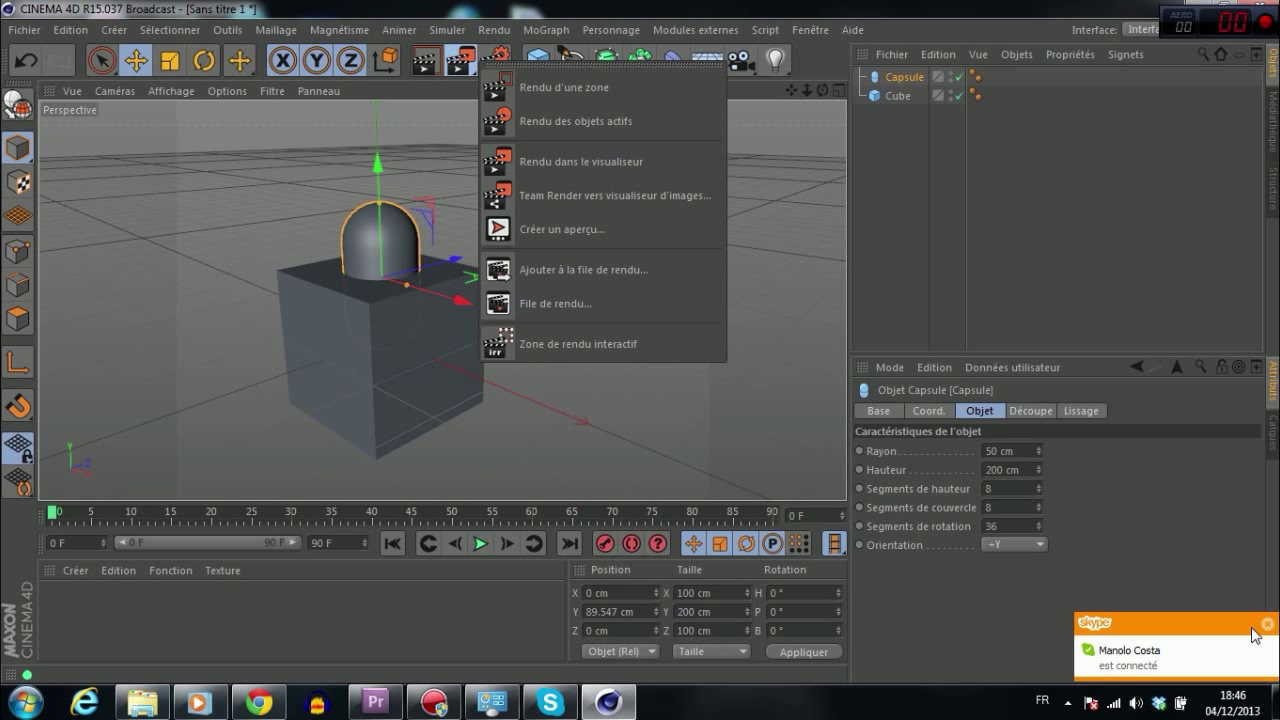
left_click(693, 127)
left_click(461, 62)
left_click(381, 120)
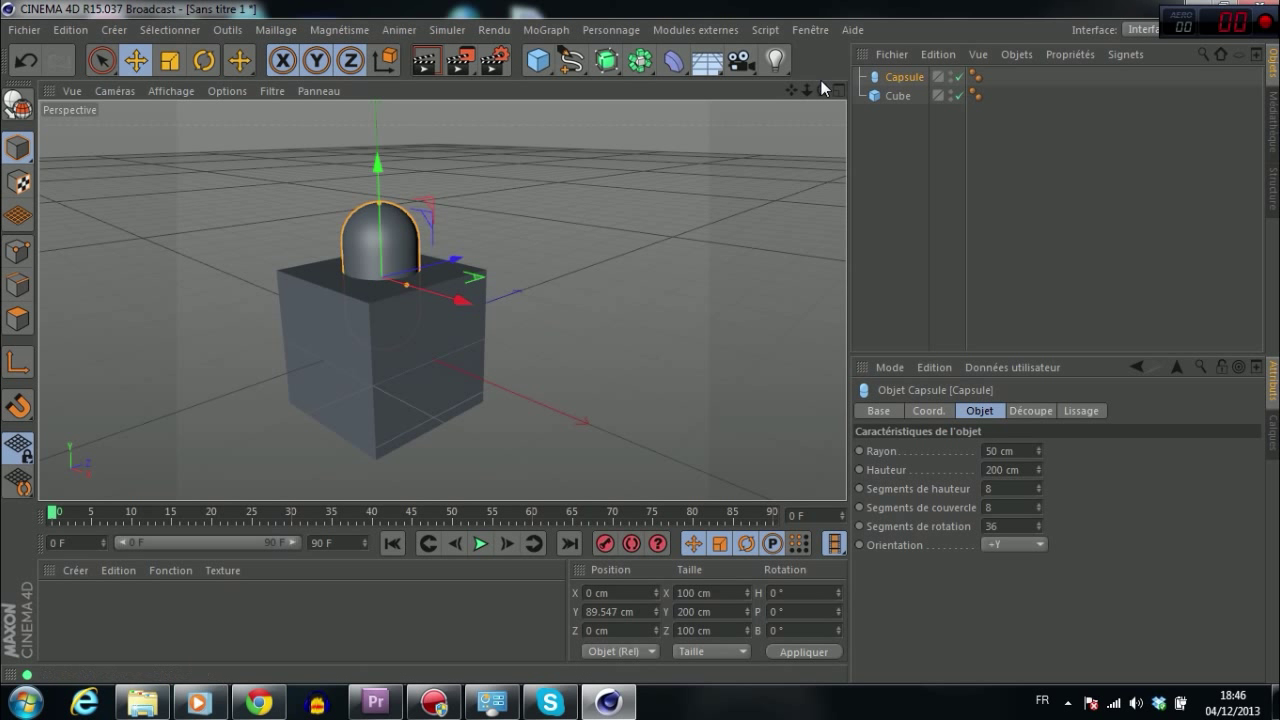
left_click_drag(822, 90, 760, 95)
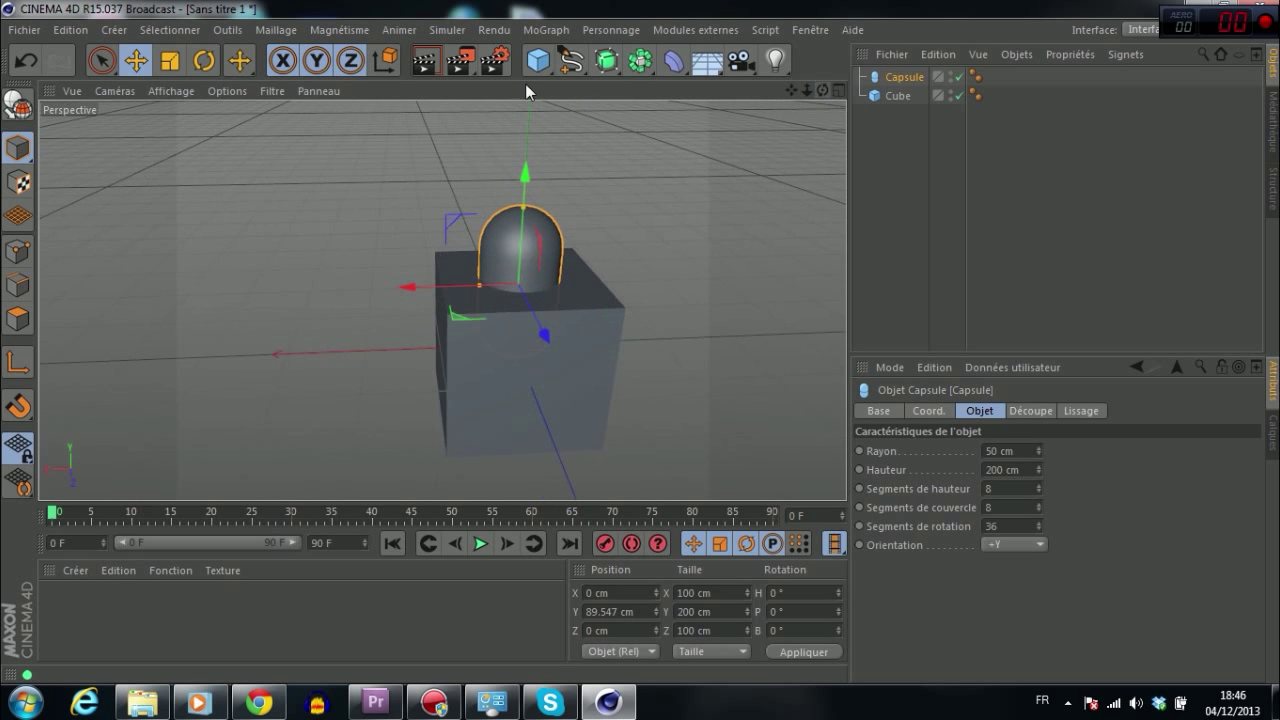
Step: Look over Render Settings and its Effect list, then quit Cinema 4D without saving
left_click(494, 62)
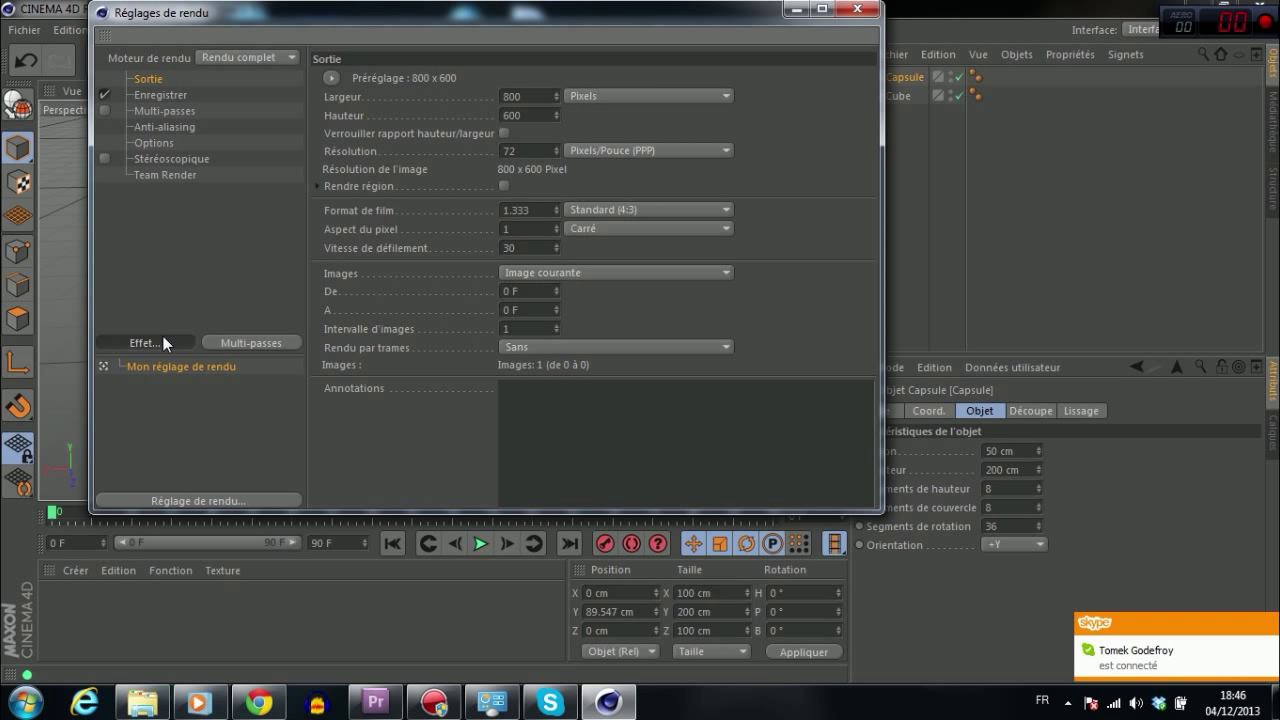
left_click(163, 338)
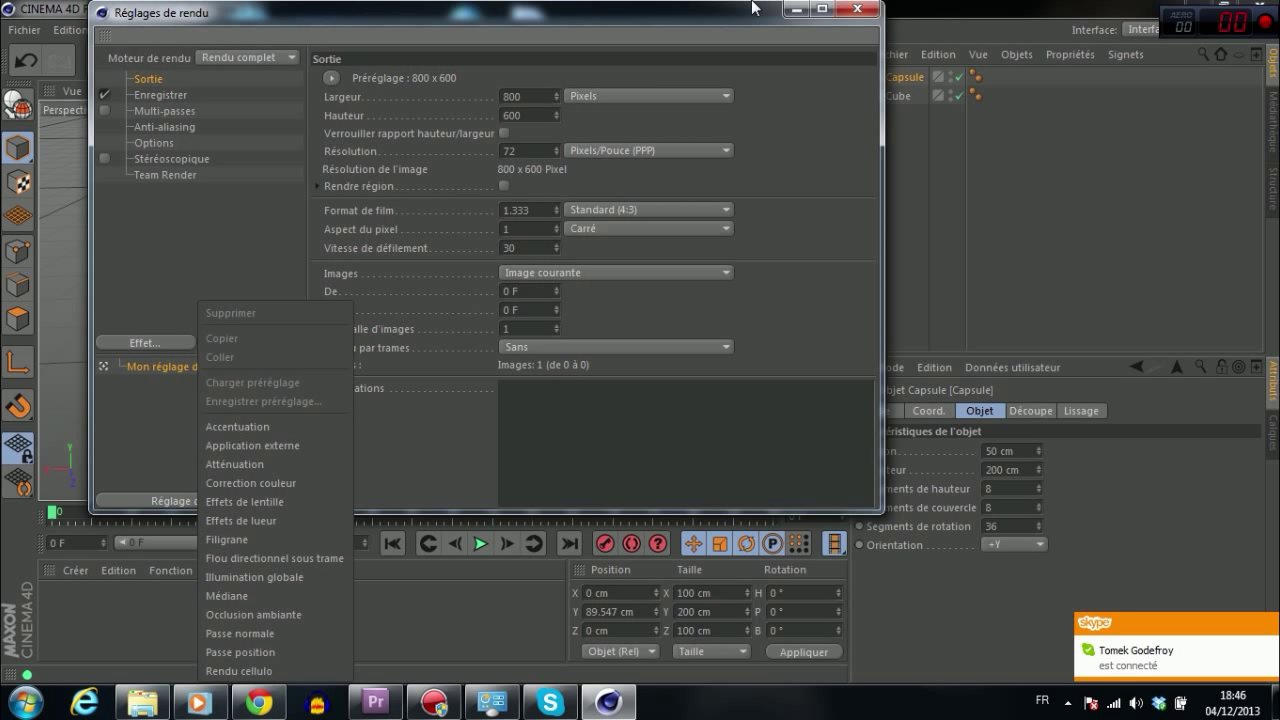
left_click(849, 8)
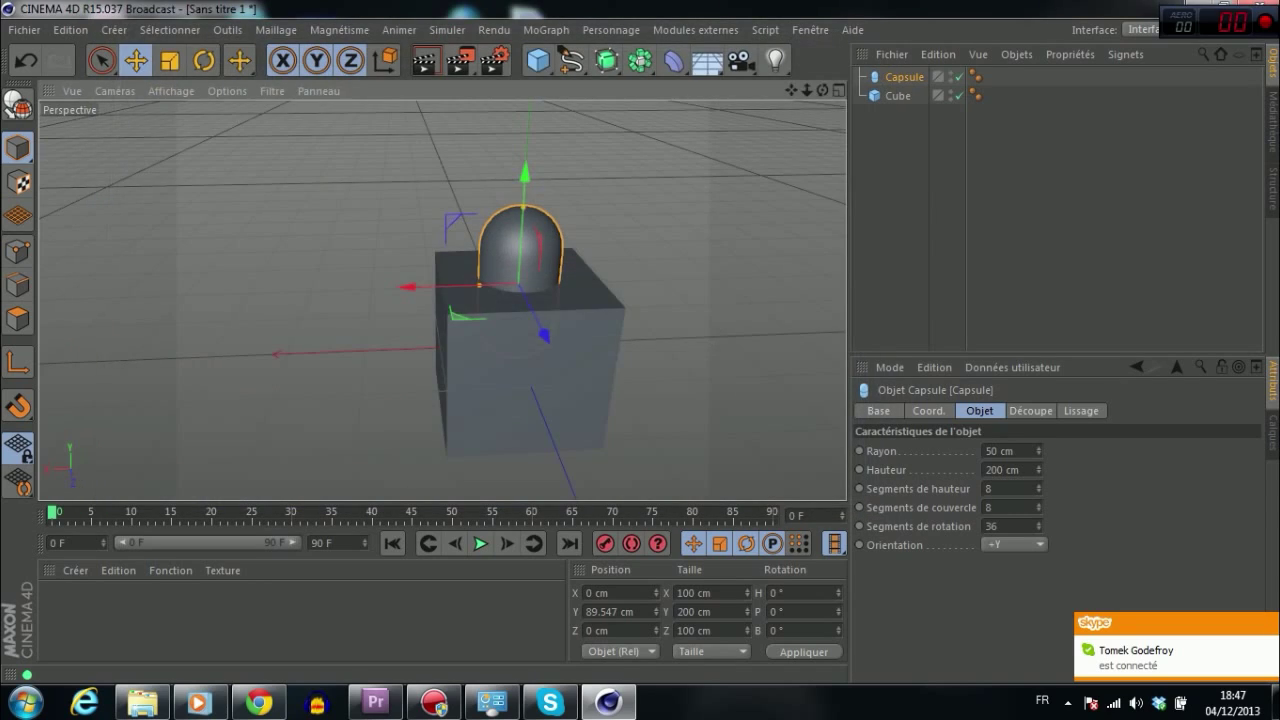
left_click(1273, 8)
left_click(746, 414)
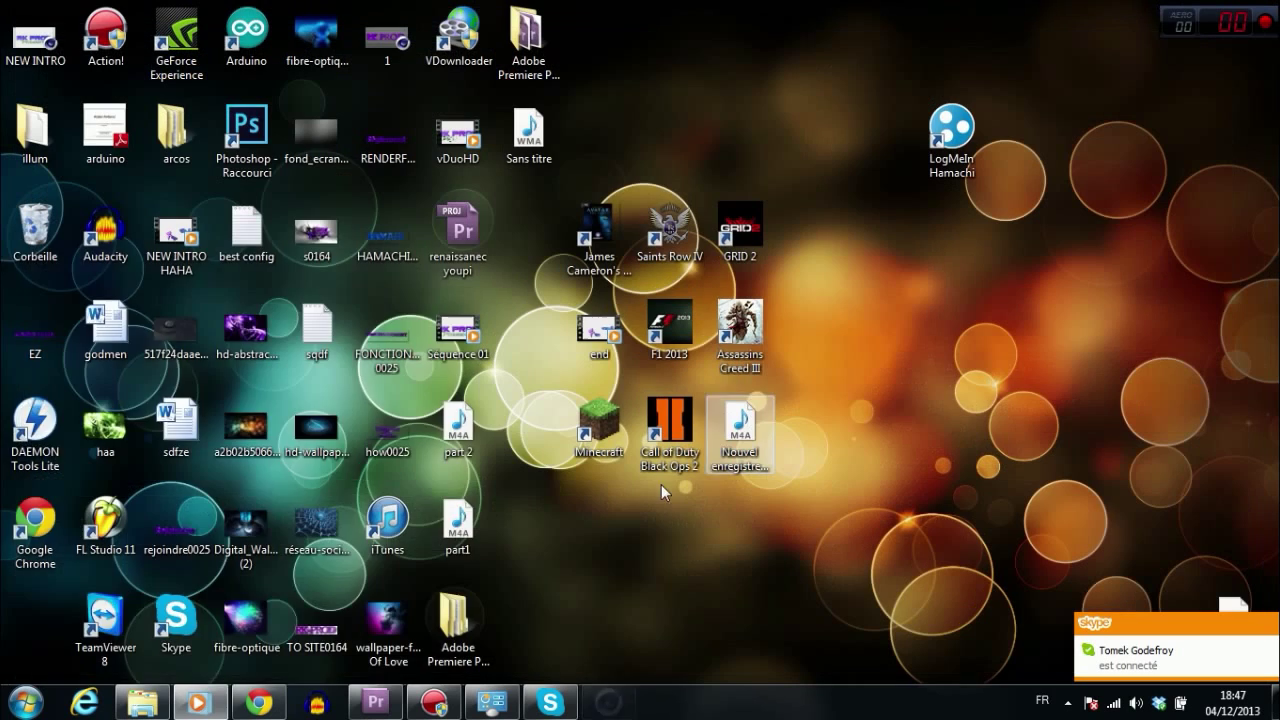
key("super")
type("team")
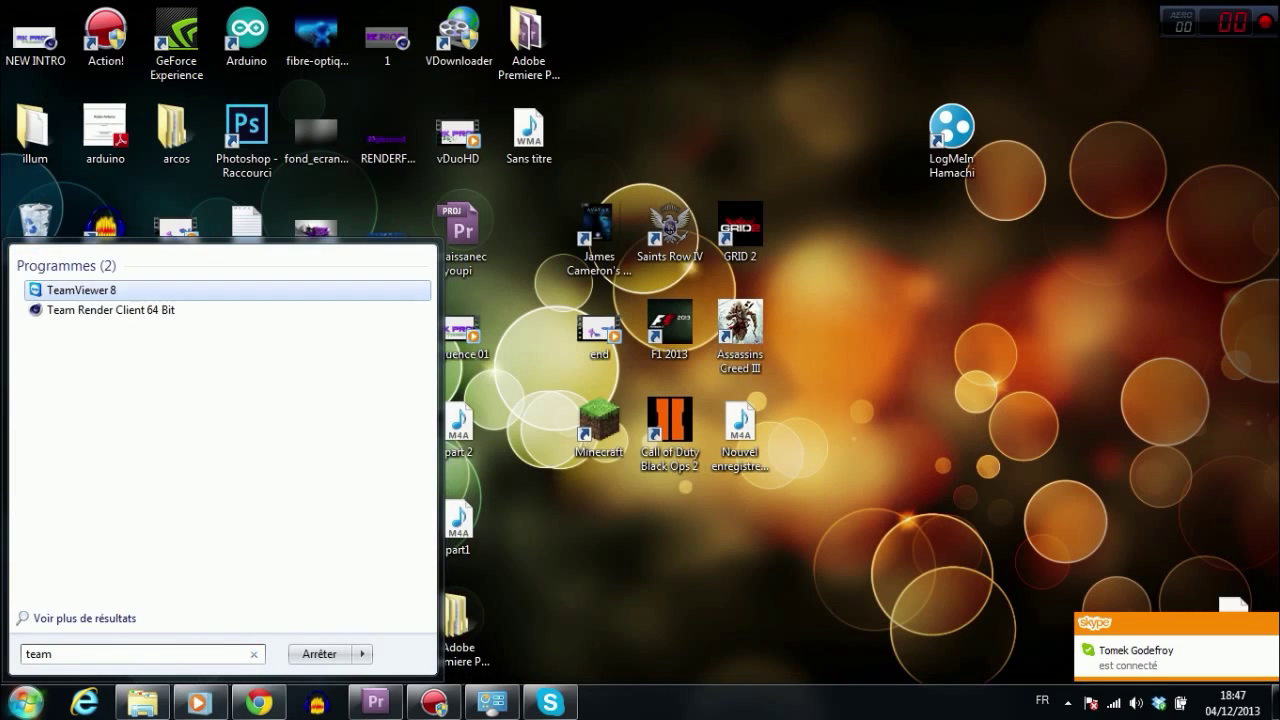
key("Return")
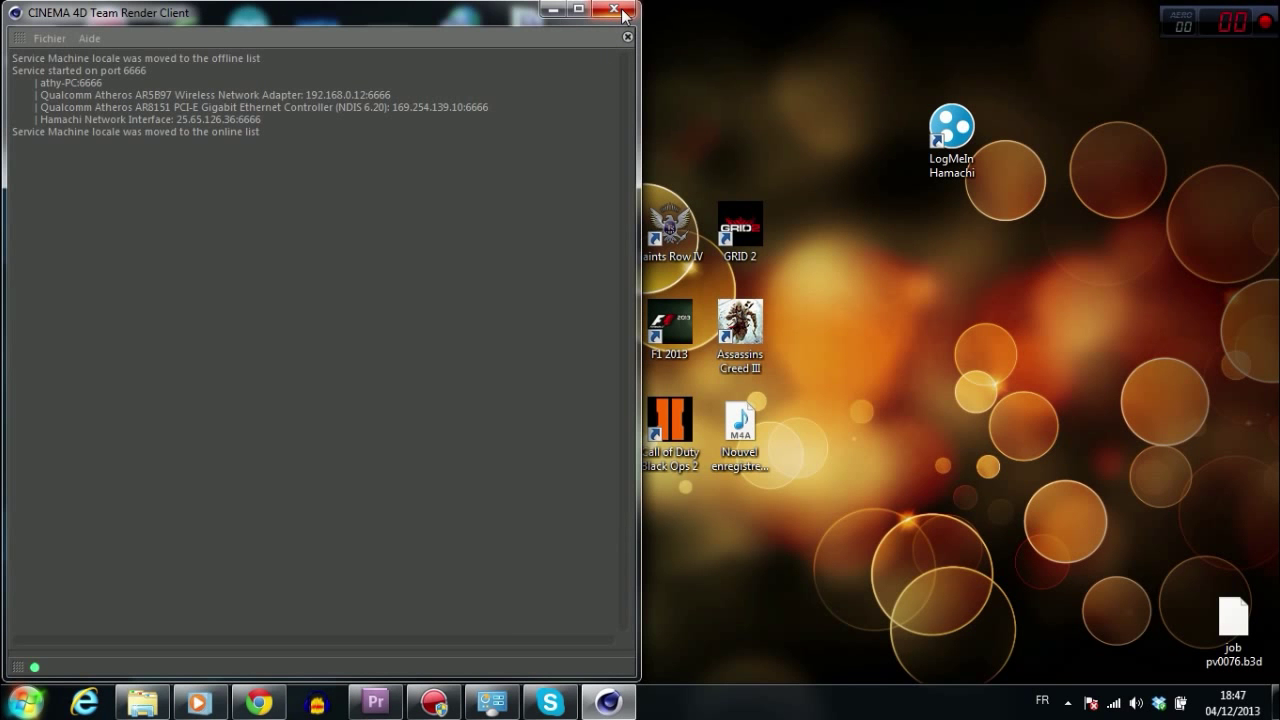
left_click(622, 12)
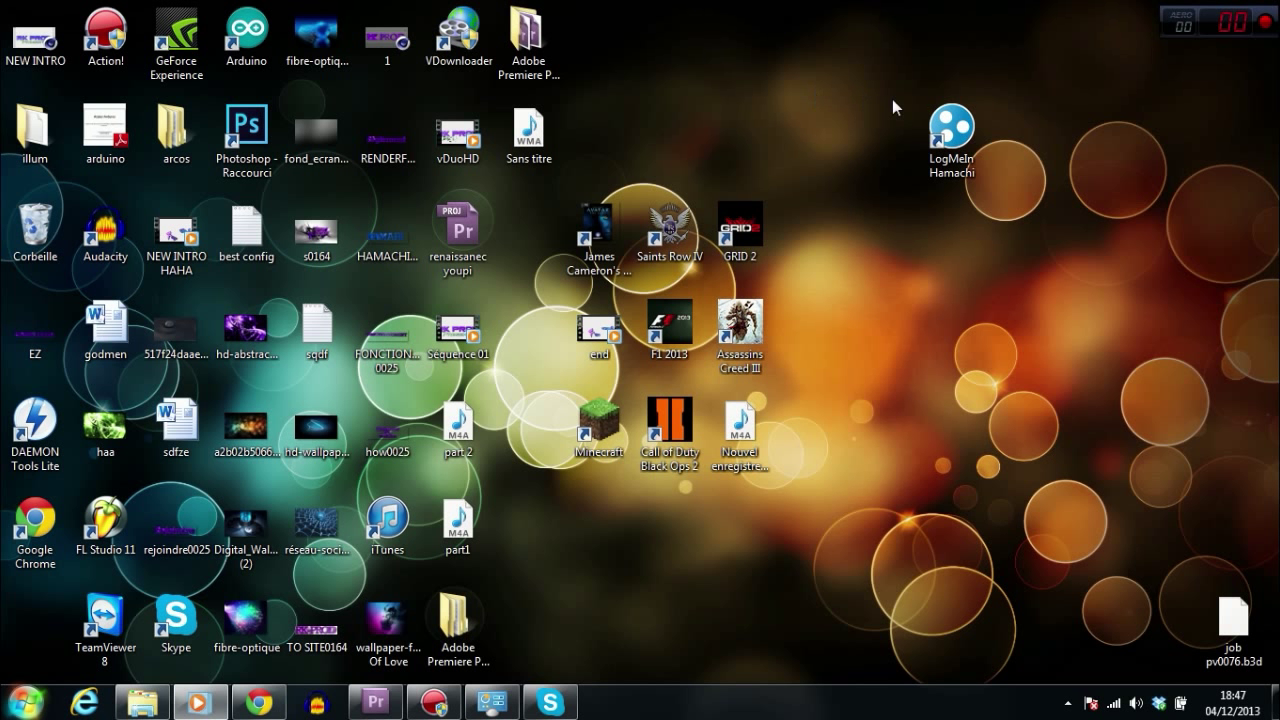
left_click(1120, 705)
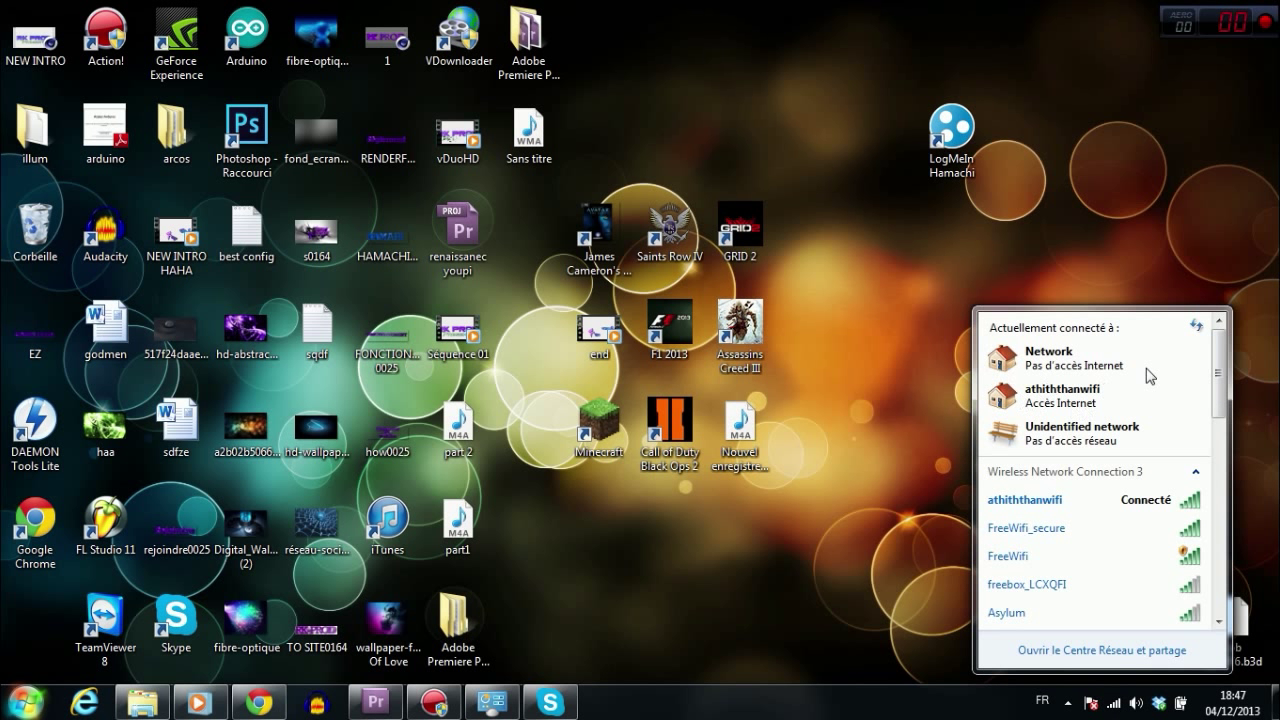
left_click(783, 475)
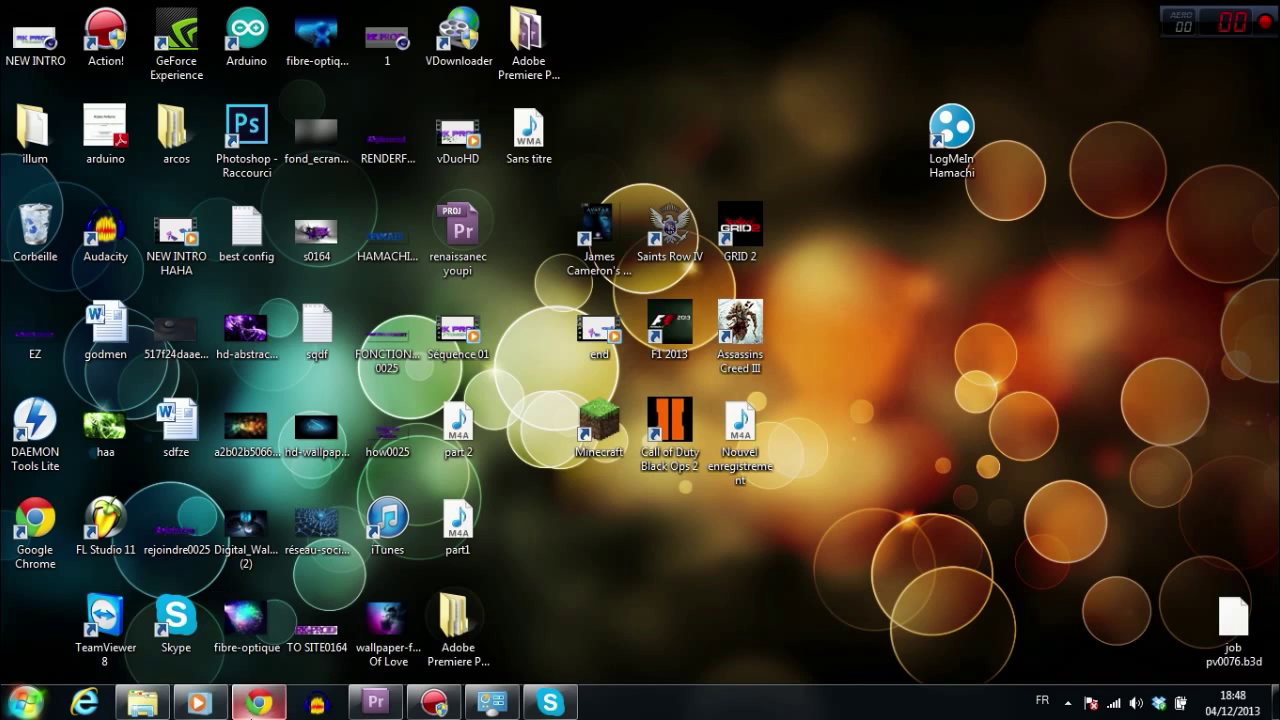
Step: Bring Chrome back and run a Google search for 'vpn' in a new tab
left_click(259, 703)
left_click(297, 10)
left_click(388, 11)
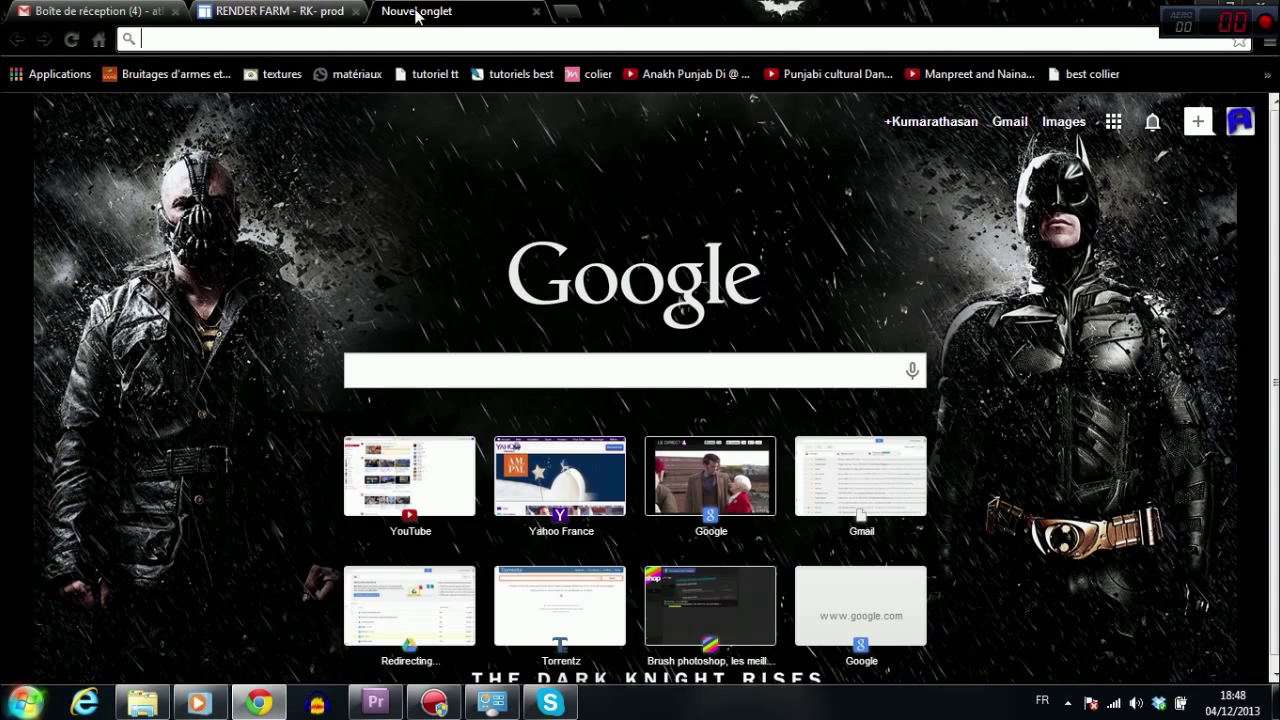
type("vpn")
key("Return")
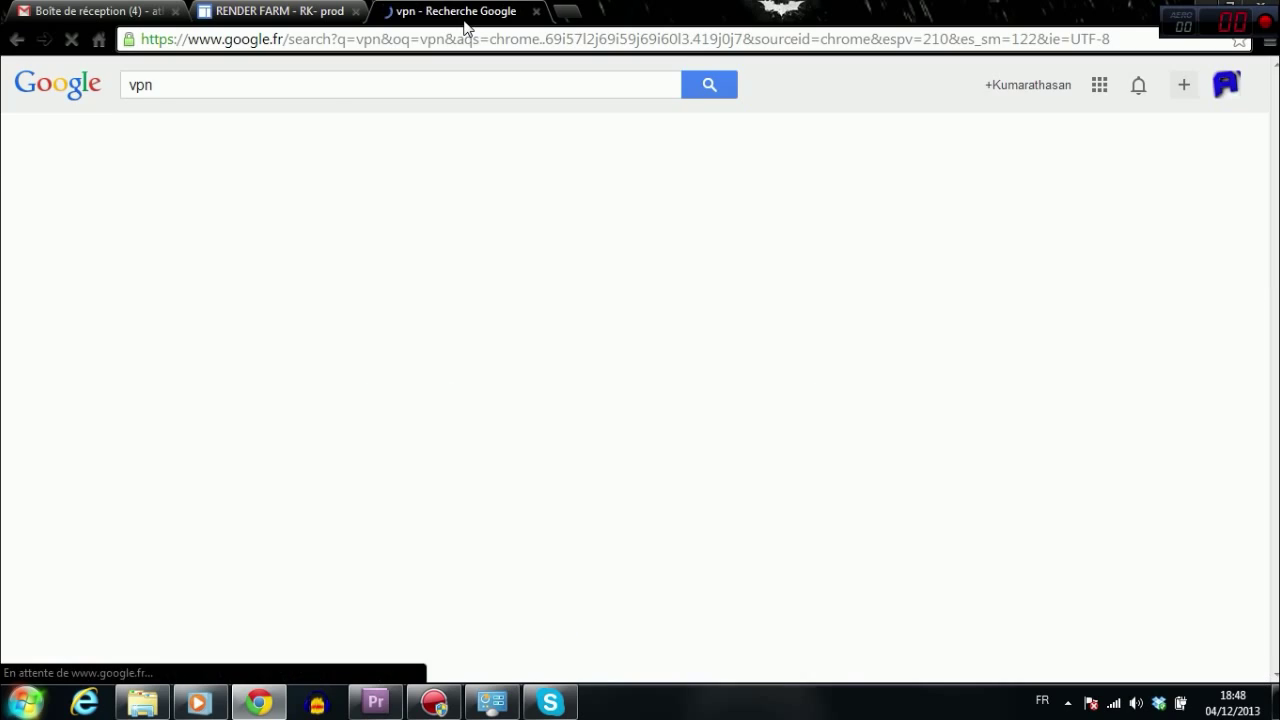
Step: Open the Wikipedia VPN article, then close its tab and minimize Chrome
left_click(254, 520)
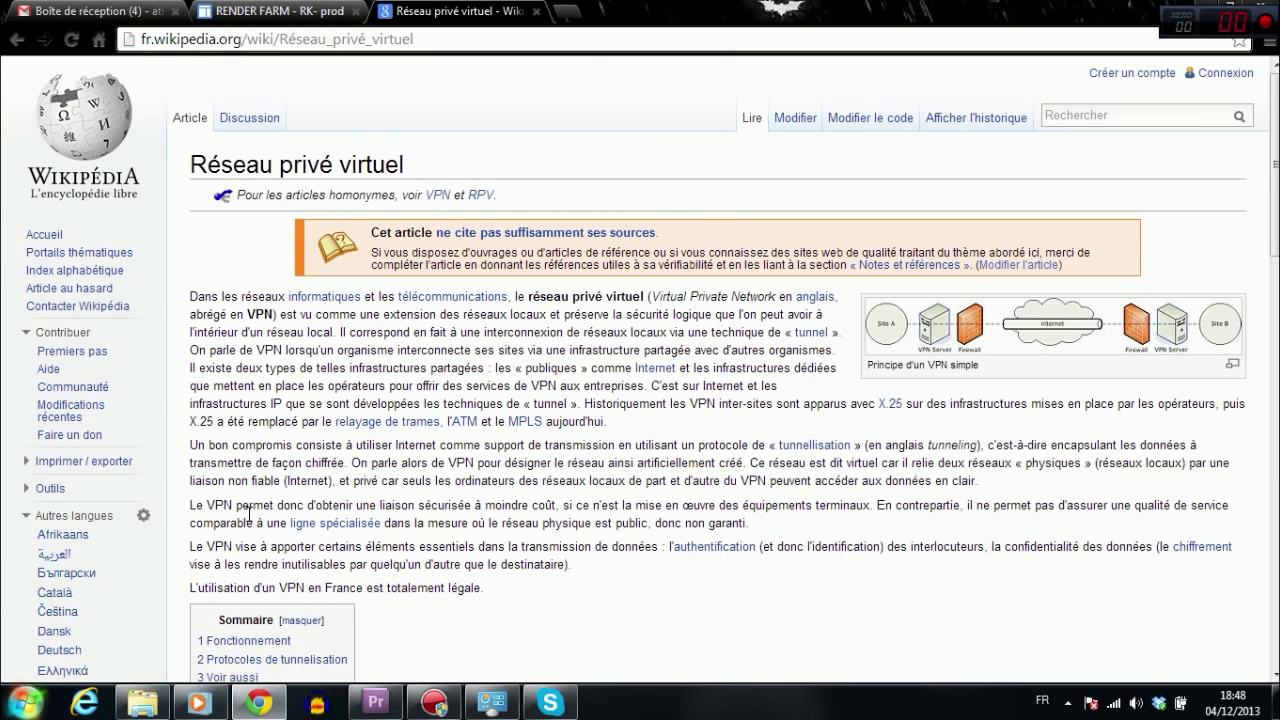
left_click_drag(410, 168, 129, 170)
left_click(211, 160)
left_click(535, 11)
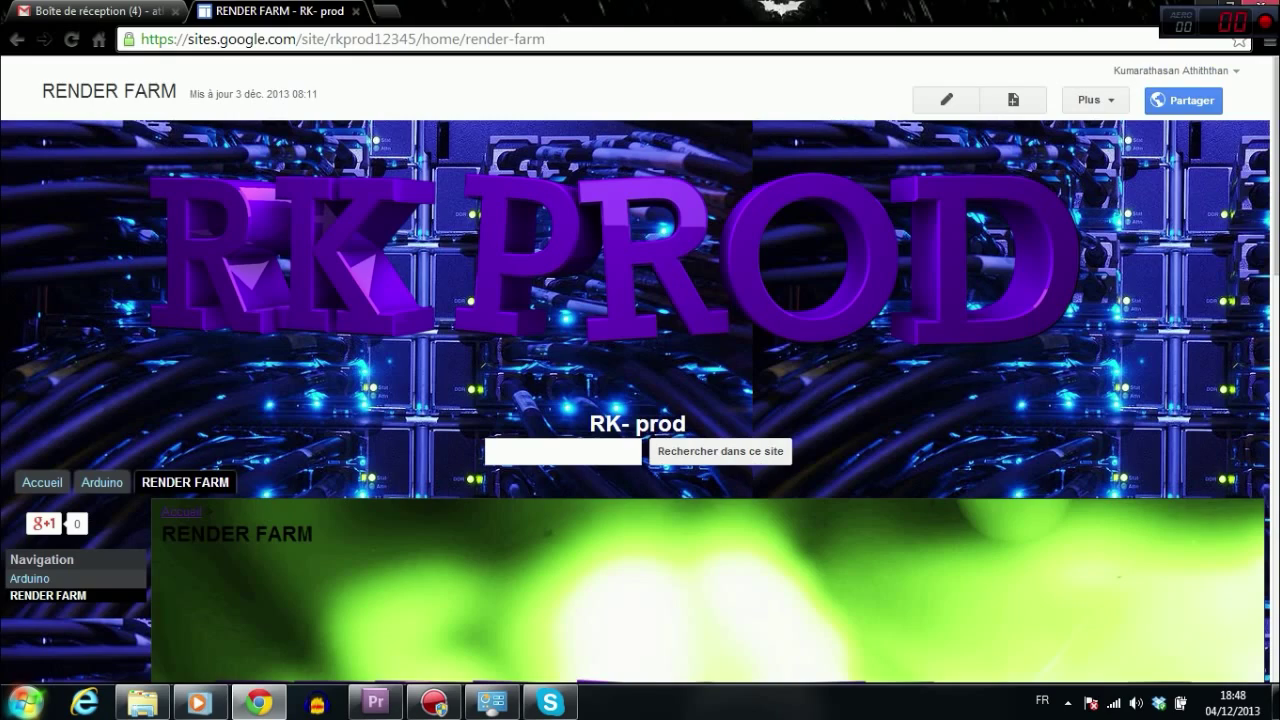
left_click(1203, 8)
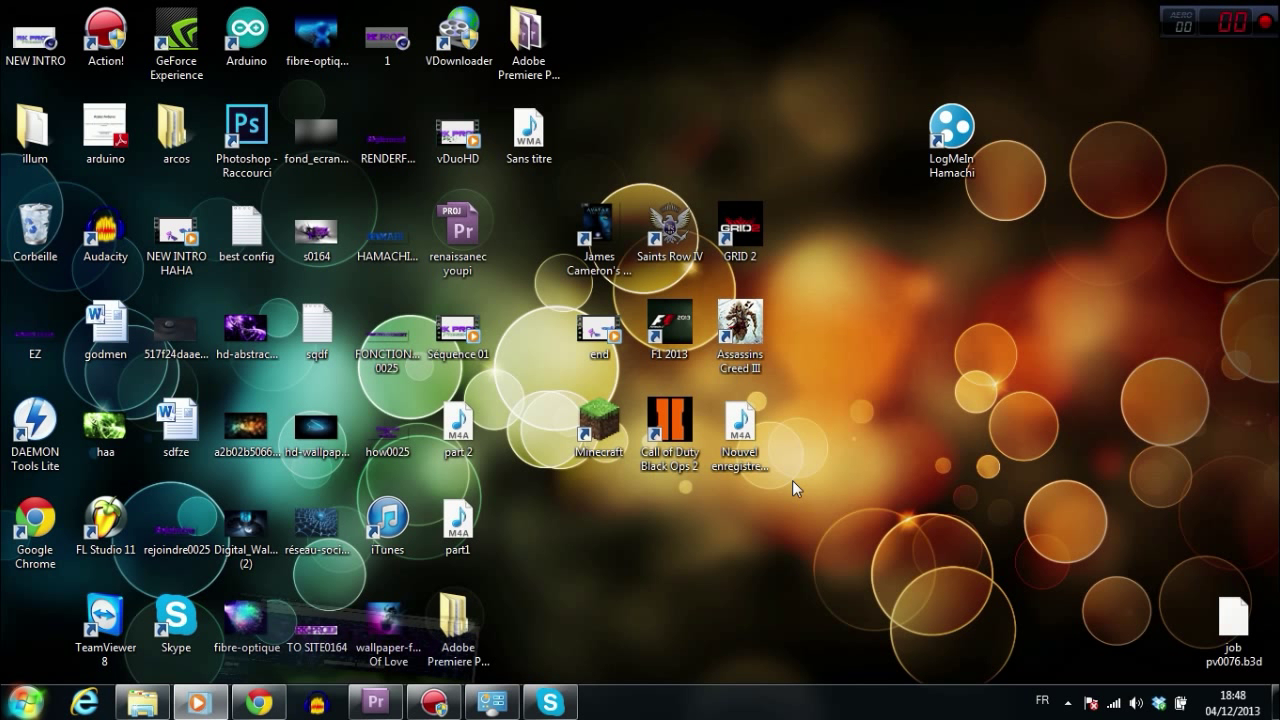
Step: Open a new maximized Chrome window, hide it, and select the LogMeIn Hamachi desktop icon
left_click_drag(259, 703, 256, 628)
left_click(178, 608)
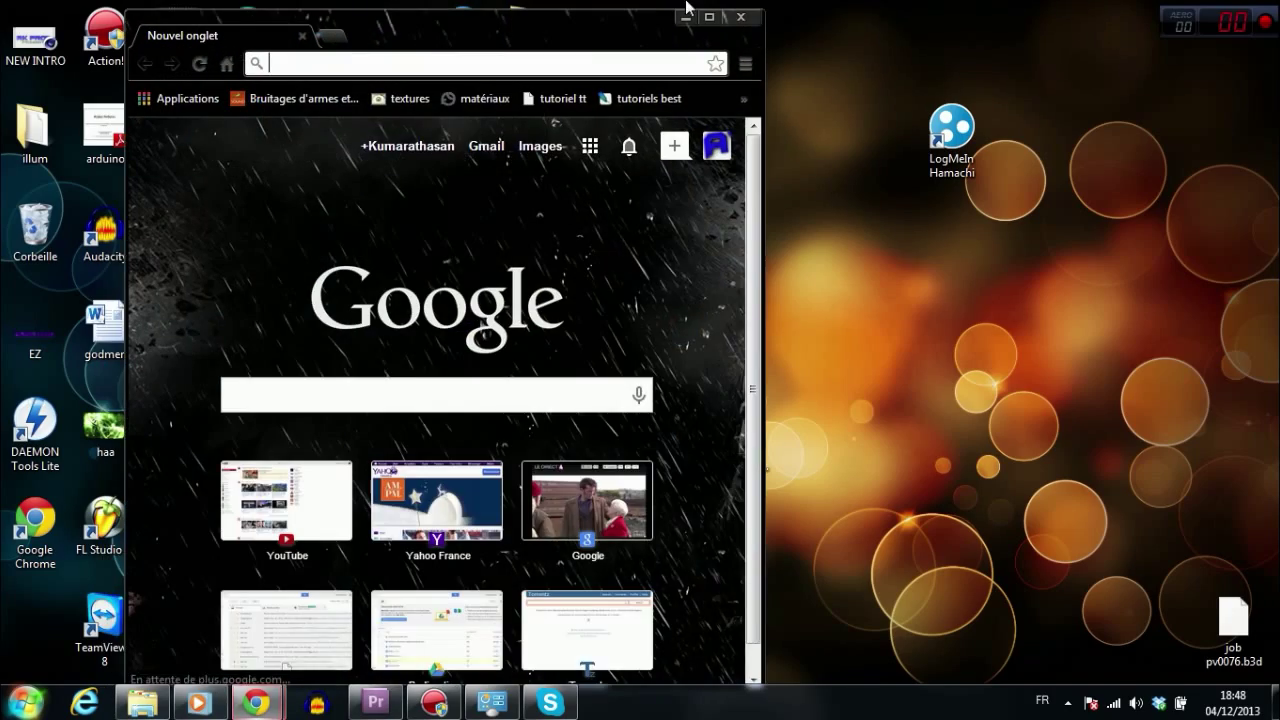
left_click(713, 18)
left_click(1187, 8)
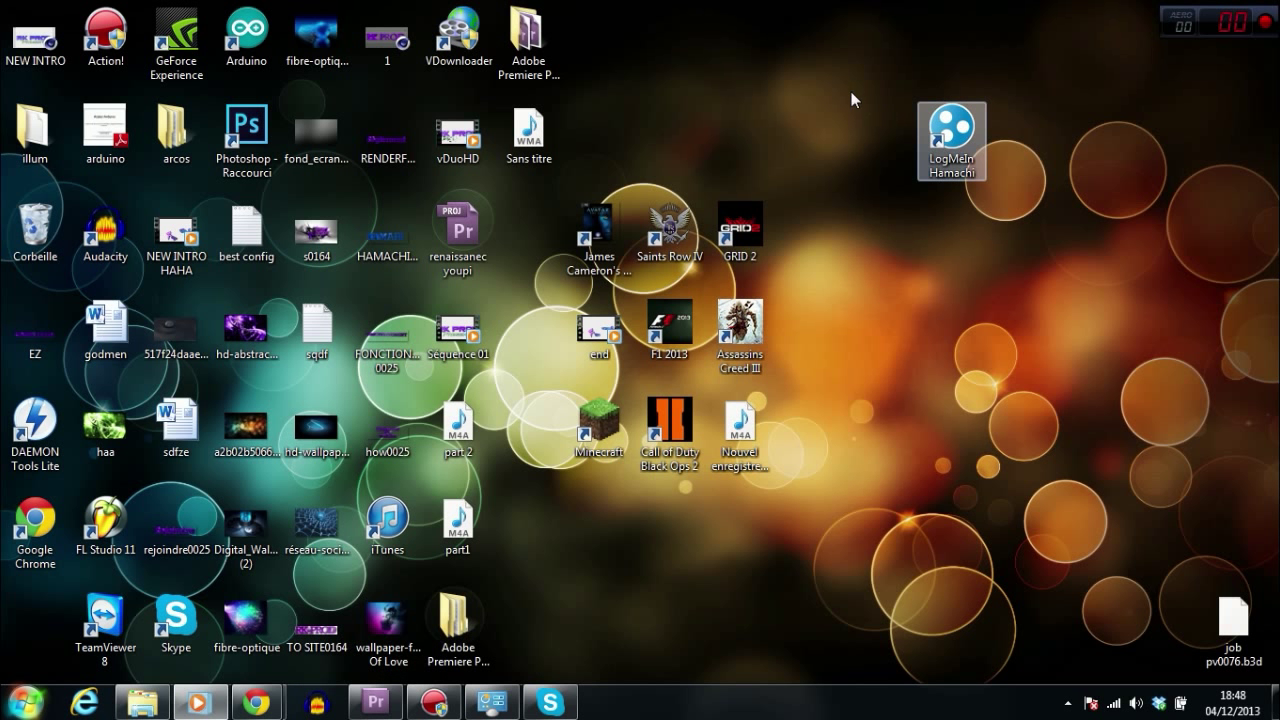
left_click_drag(836, 64, 1087, 275)
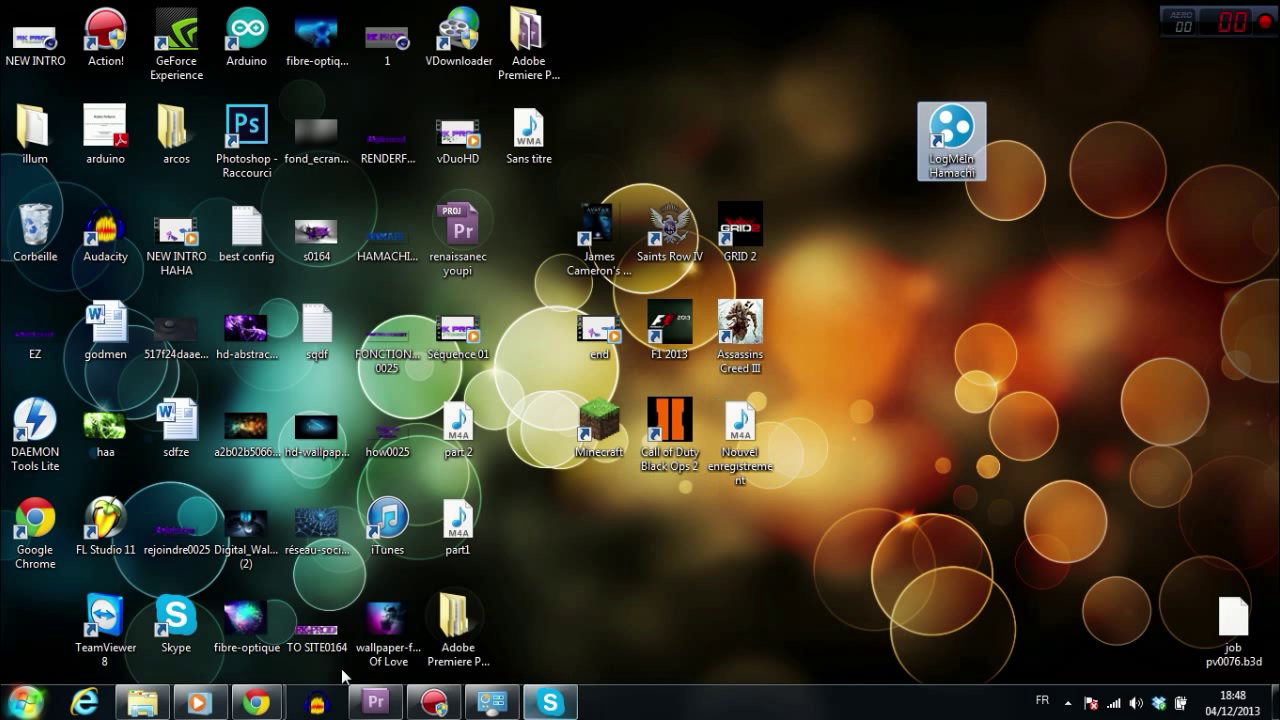
Step: Run a Google search for 'hamachi', then show the desktop with Win+D
left_click(370, 605)
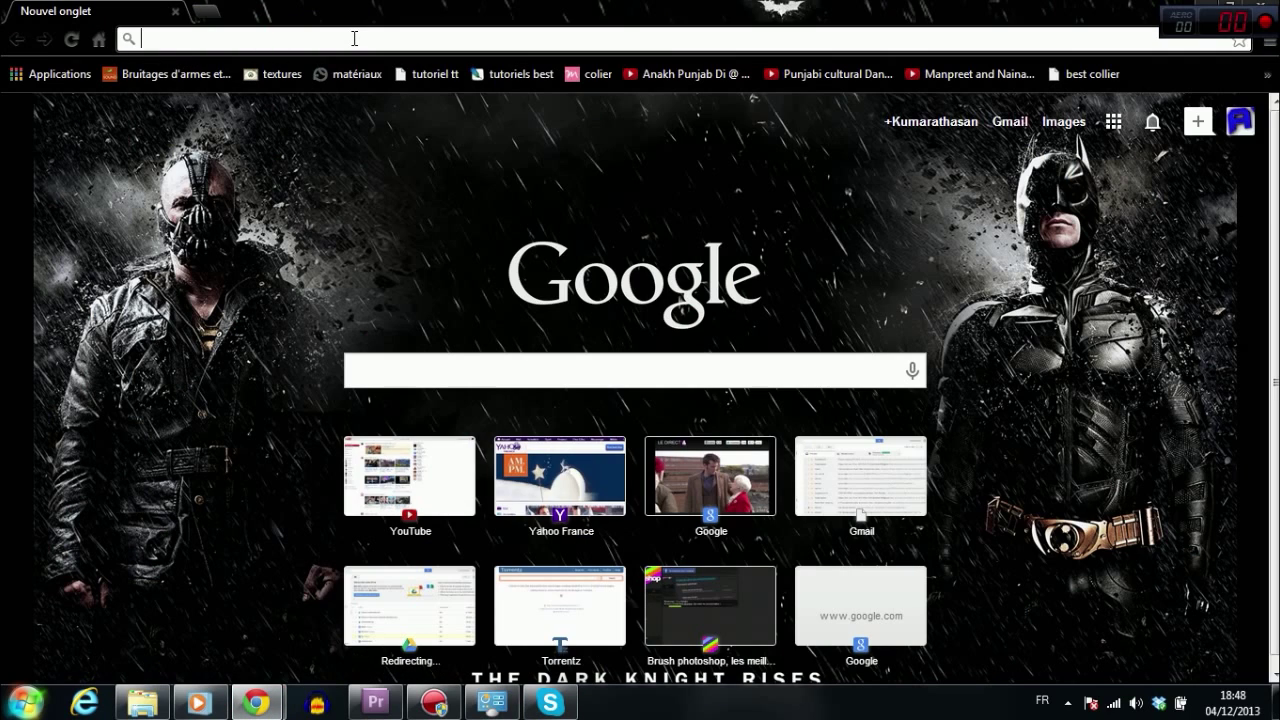
type("hamachi")
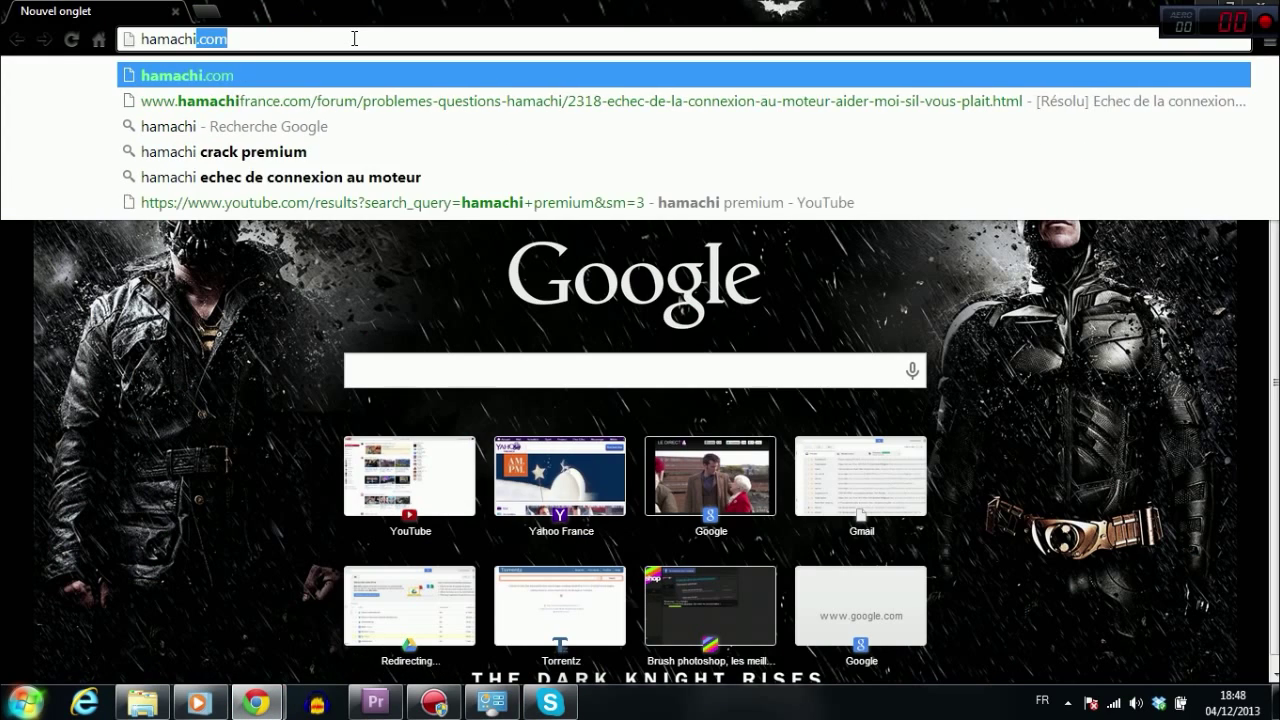
key("Delete")
key("Return")
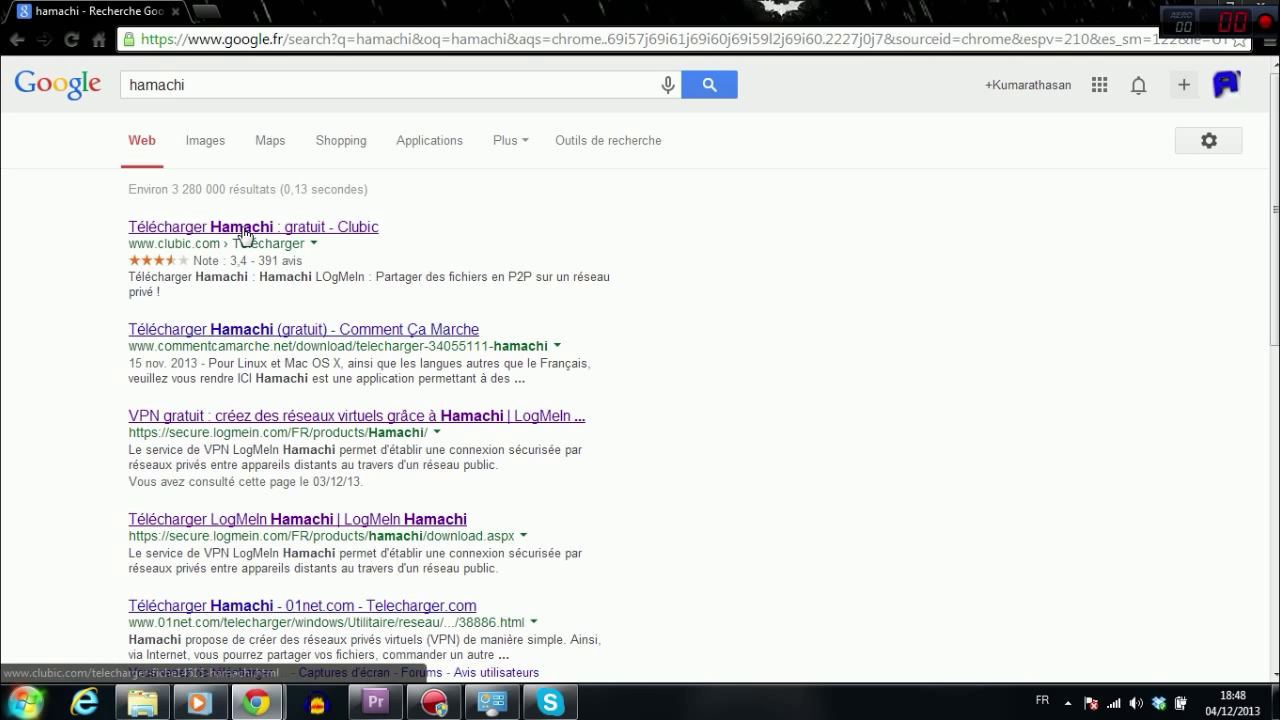
key("super+d")
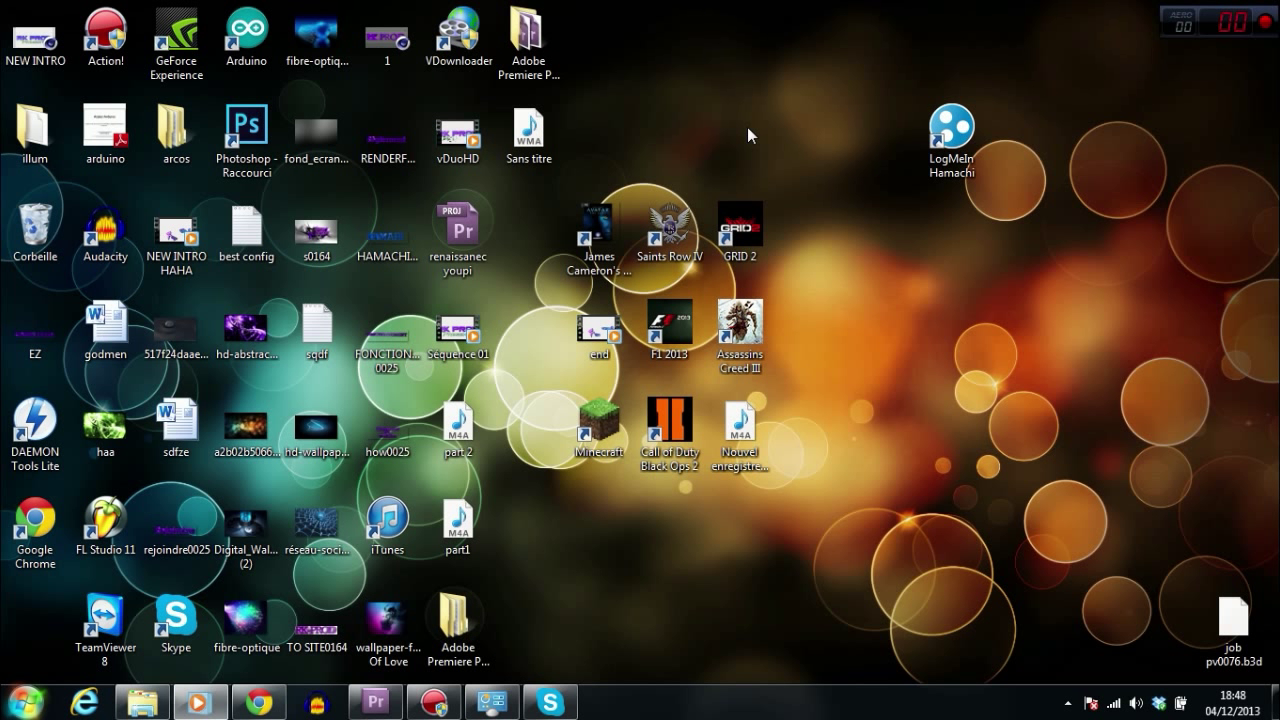
Step: Launch LogMeIn Hamachi from its desktop icon and collapse the heyheyheyathy network's member list
left_click_drag(815, 16, 1027, 236)
double_click(955, 150)
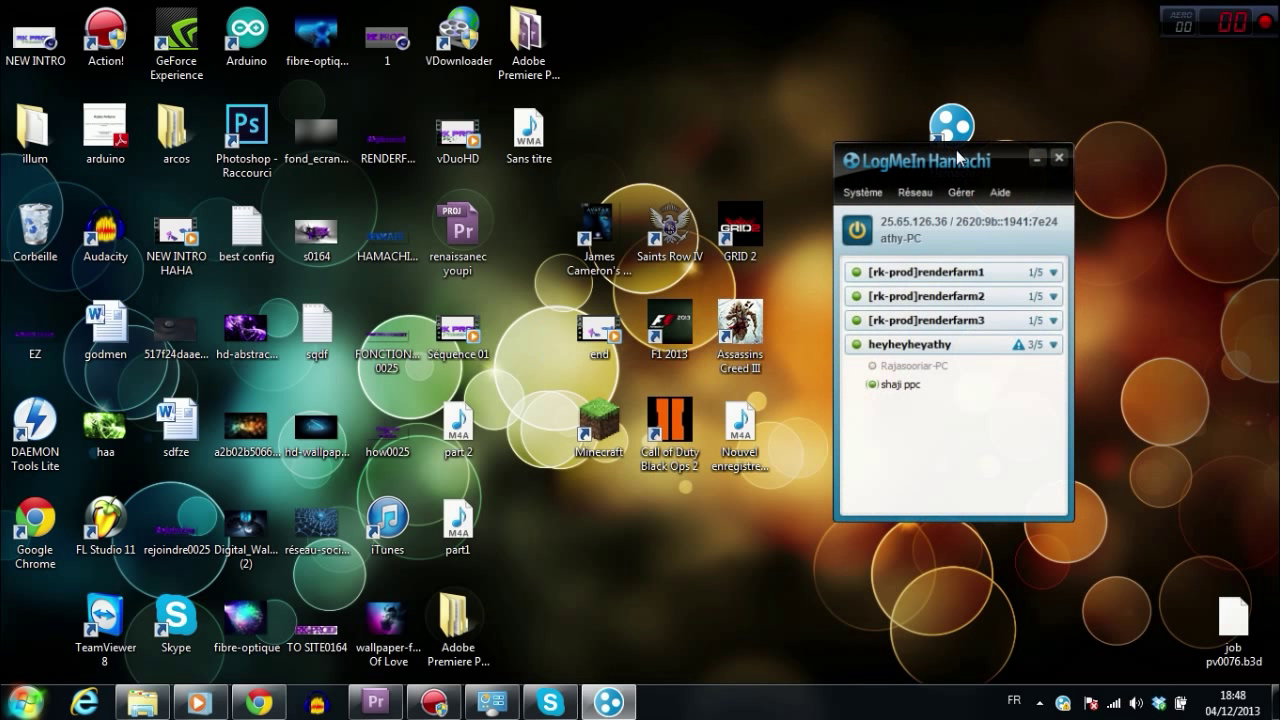
left_click_drag(957, 158, 608, 119)
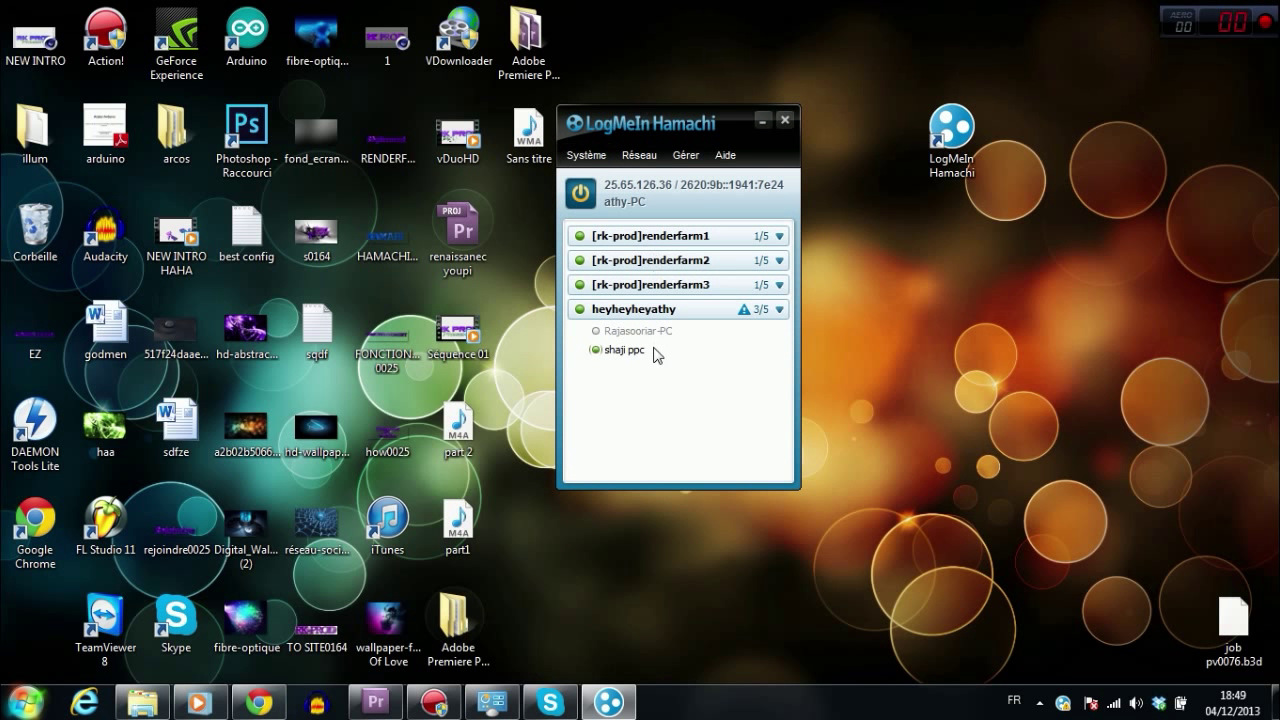
left_click(778, 309)
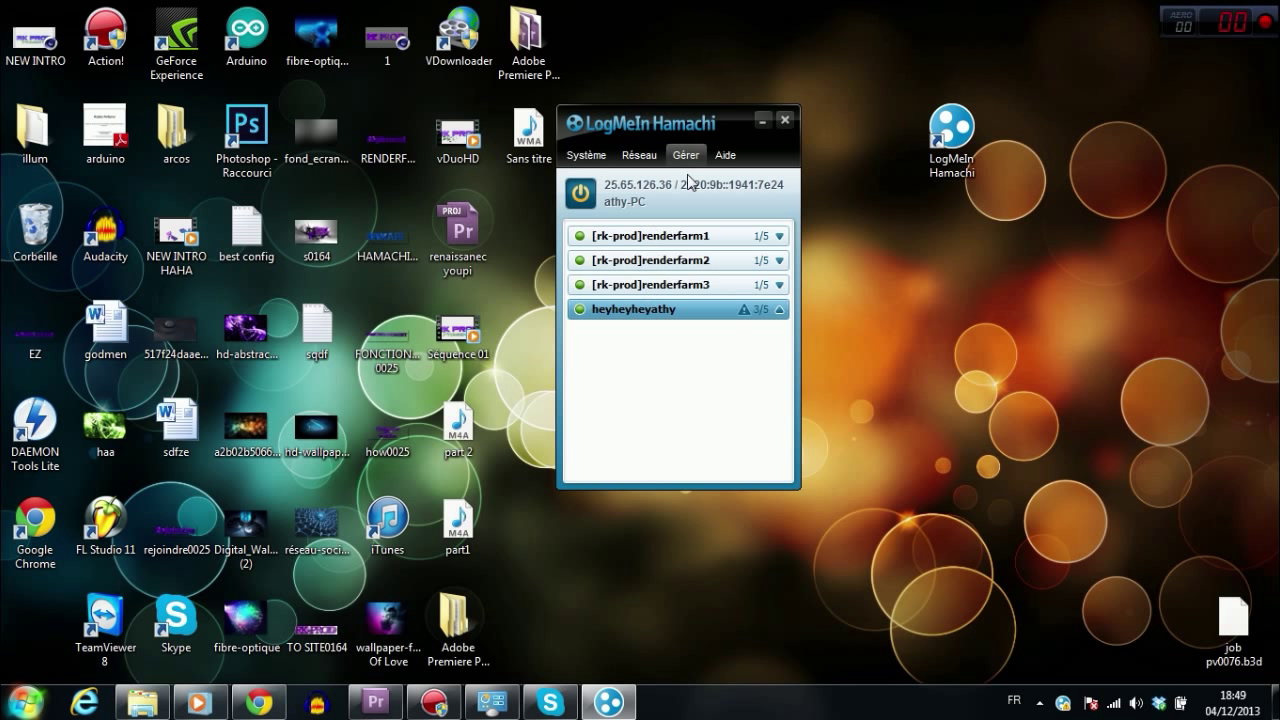
mouse_move(729, 291)
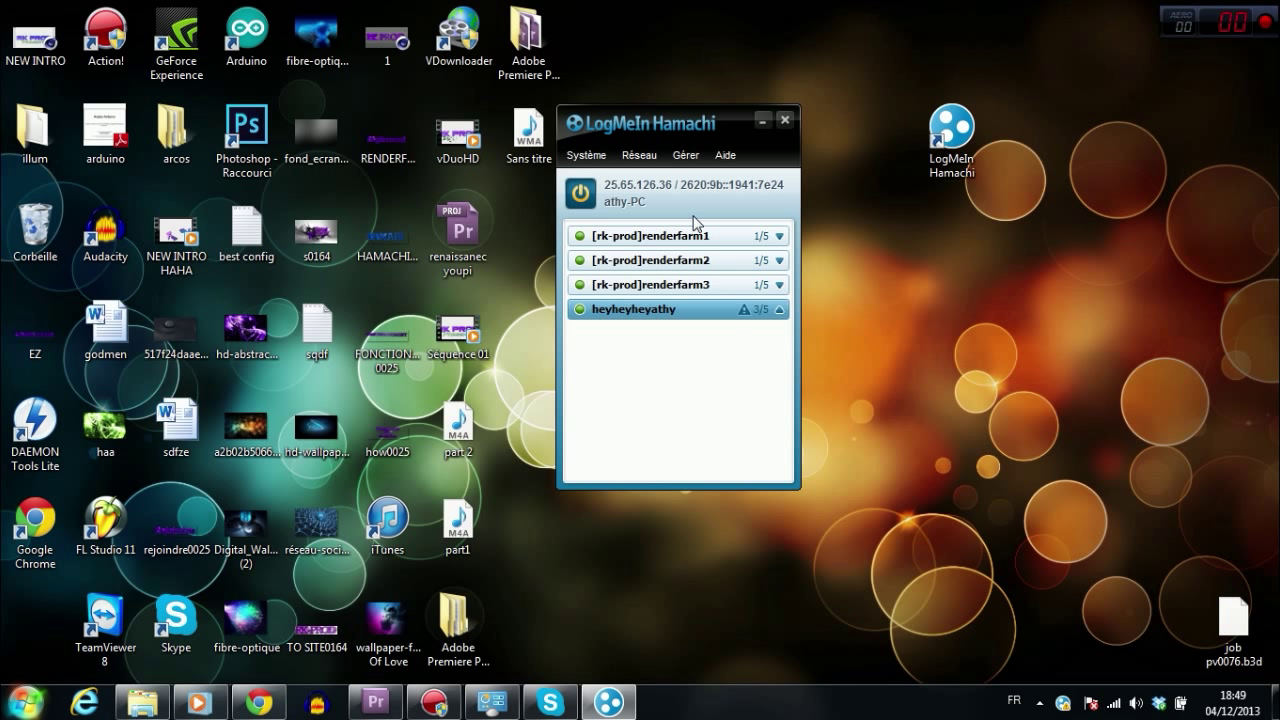
Step: Reposition the Hamachi window and clear a stray desktop icon selection
left_click_drag(687, 133, 701, 106)
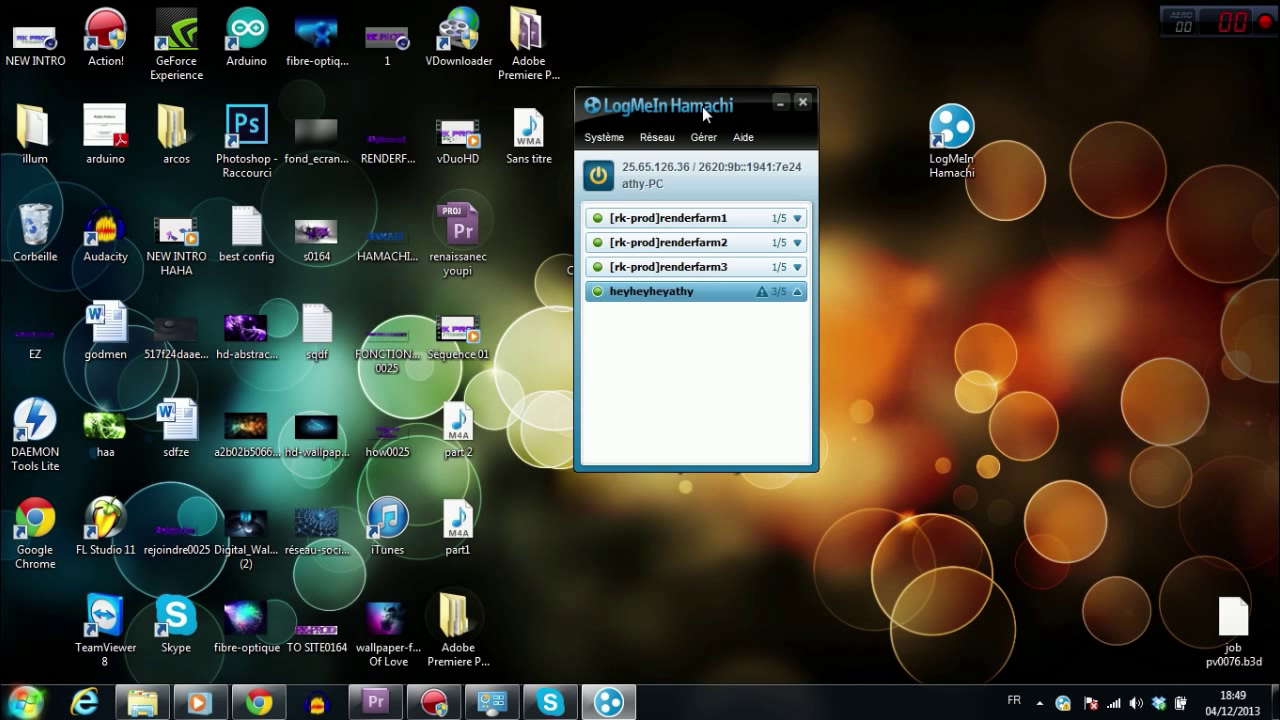
left_click_drag(702, 106, 693, 116)
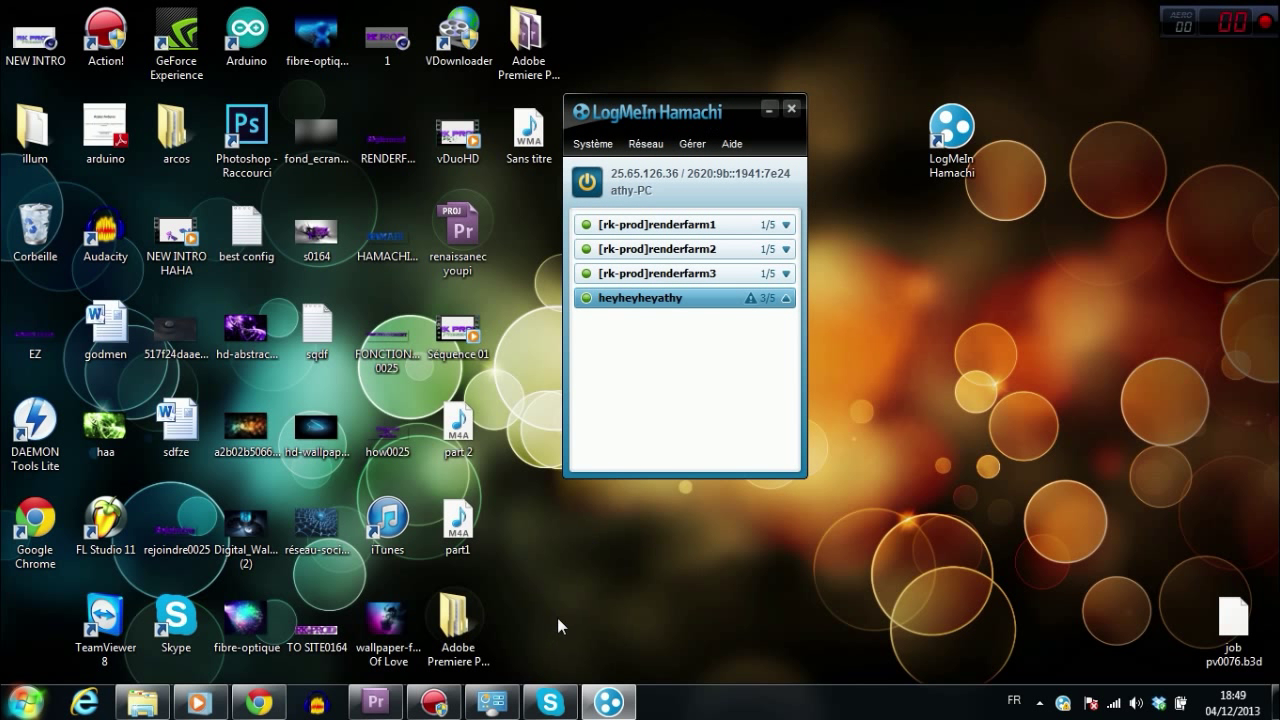
left_click_drag(588, 598, 5, 668)
left_click(512, 576)
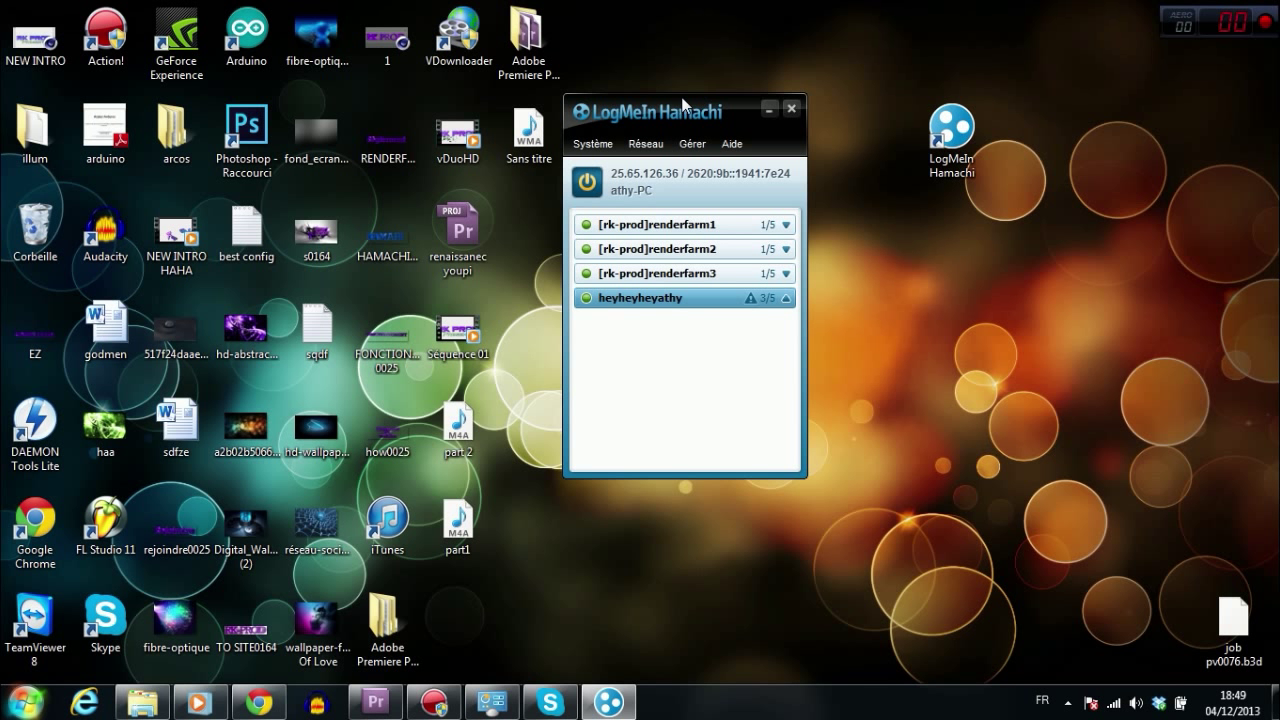
left_click_drag(621, 108, 617, 113)
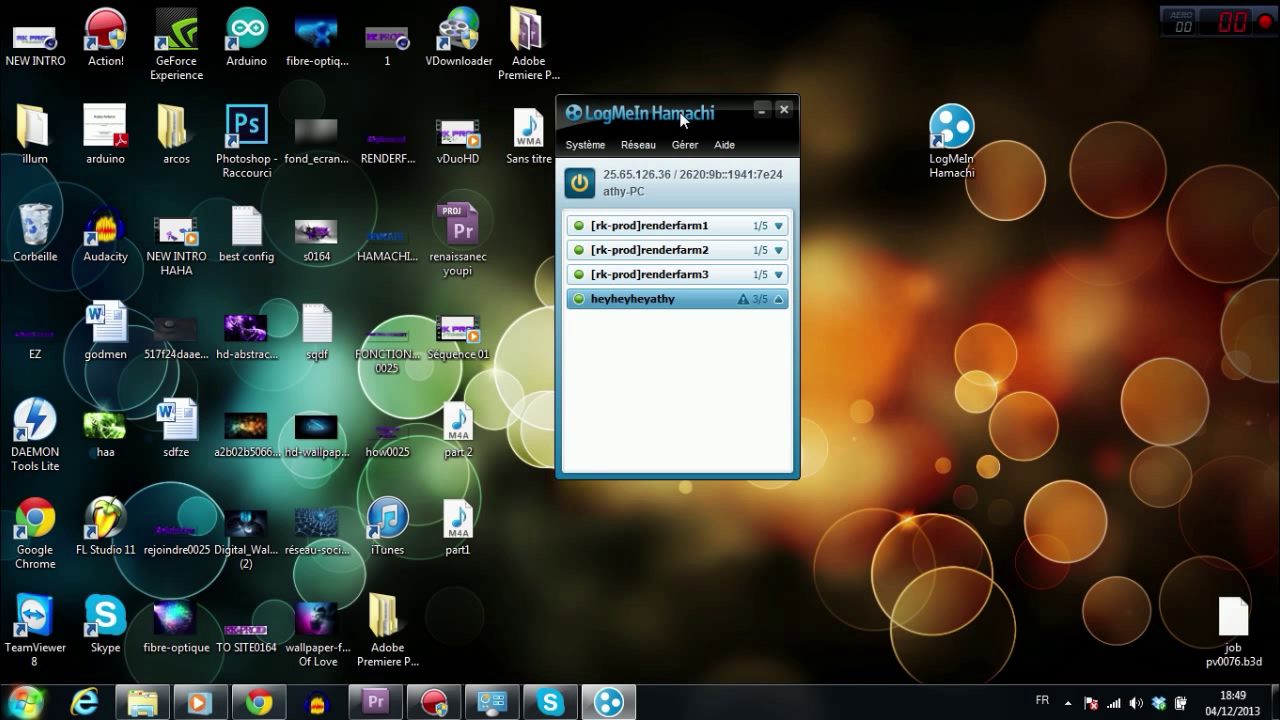
Step: Choose Créer un réseau from the Réseau menu
left_click(640, 146)
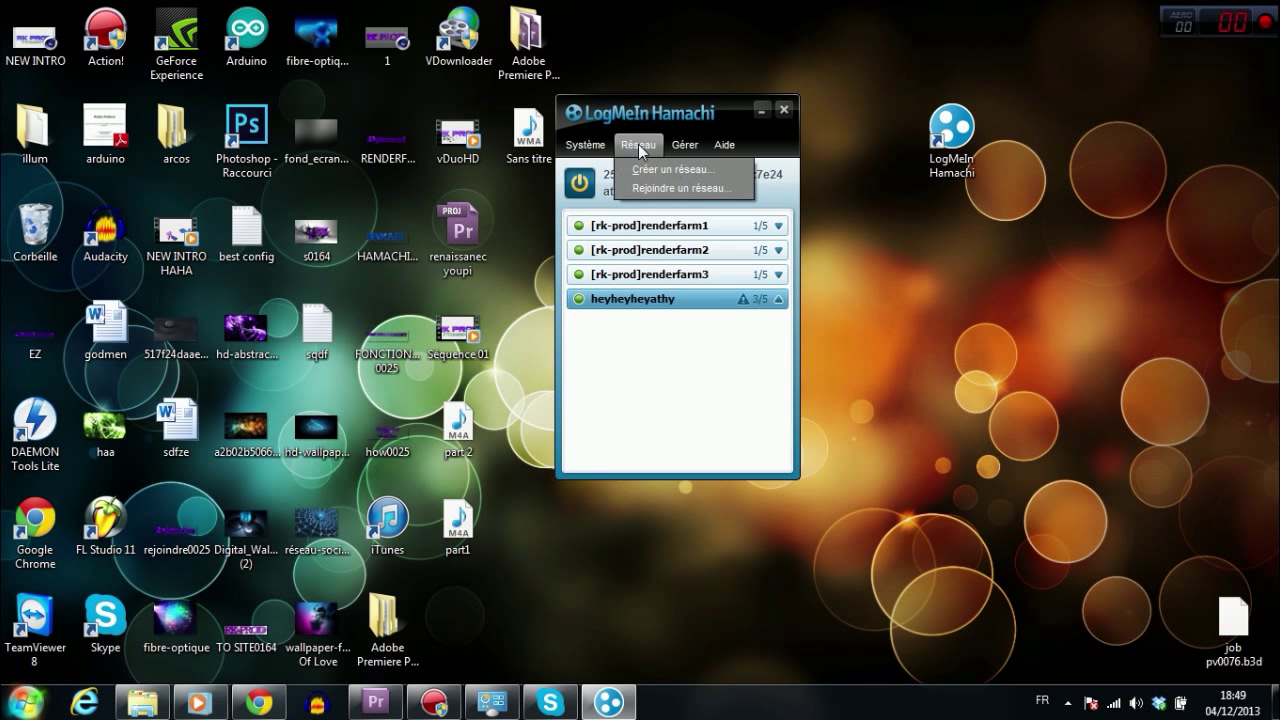
left_click(640, 146)
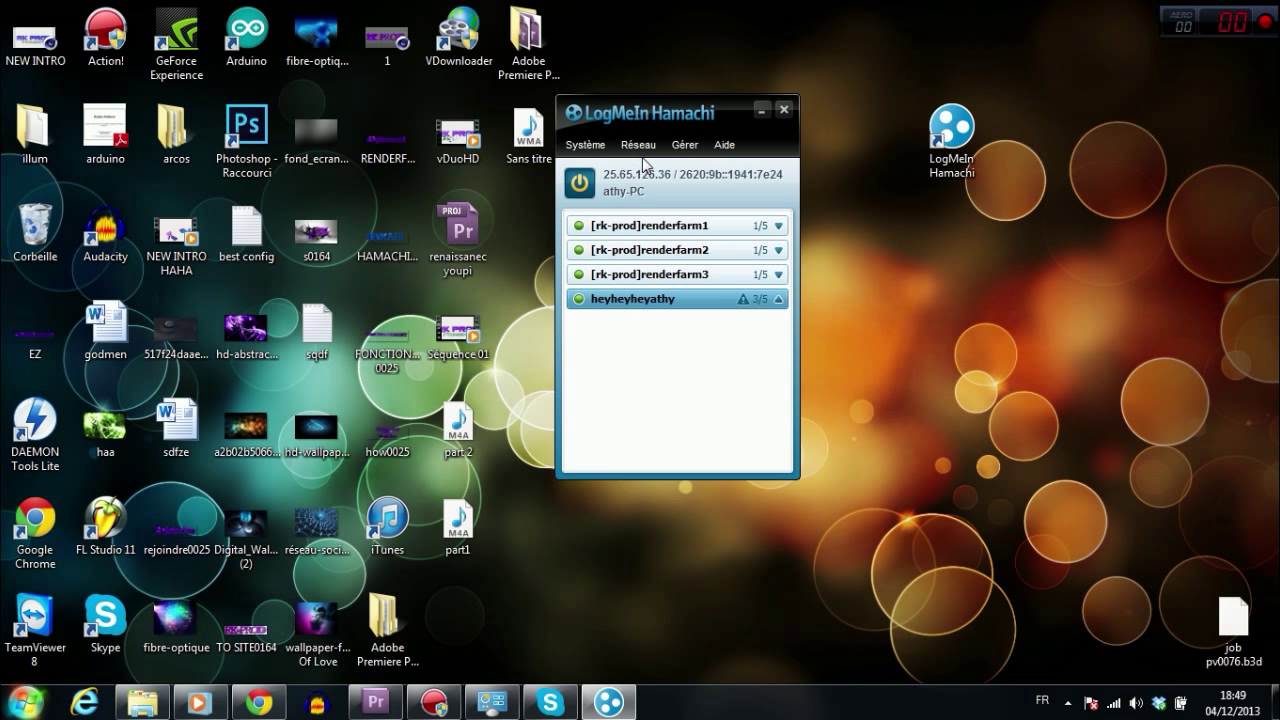
left_click(650, 146)
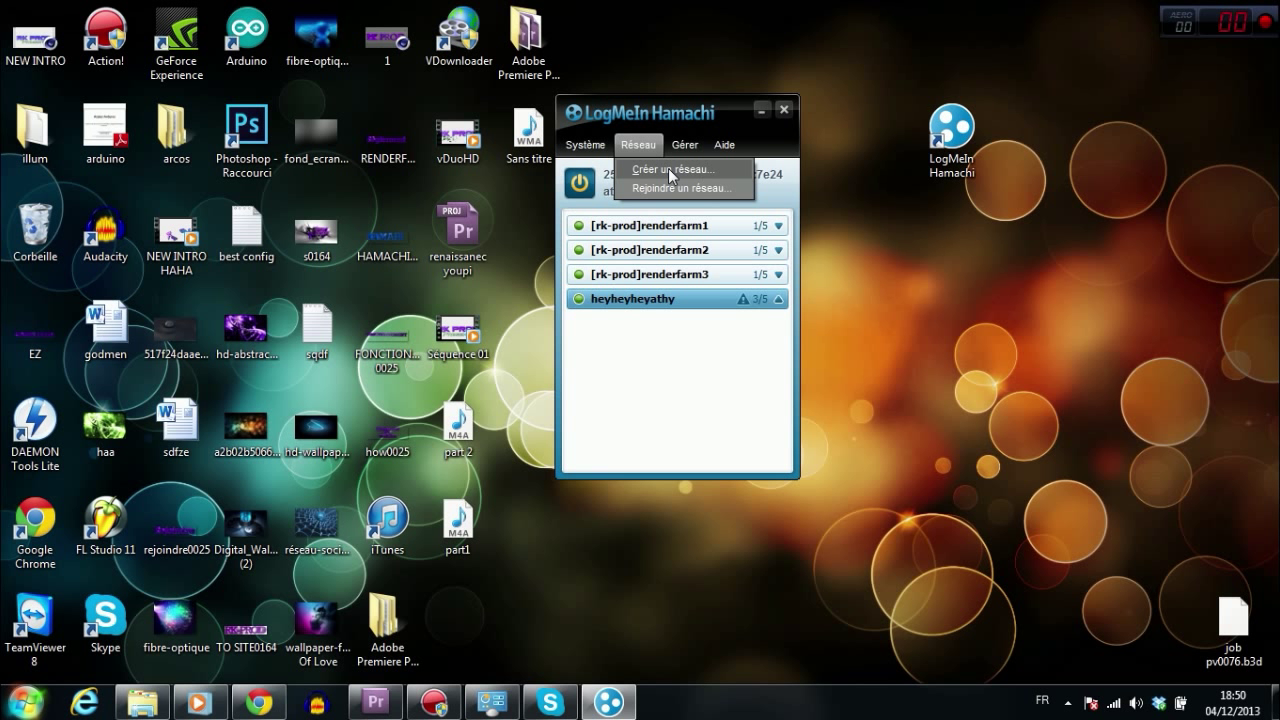
left_click(668, 168)
Step: Name the network 'tutoriel test', enter and confirm its password, and create it
left_click_drag(611, 184, 322, 144)
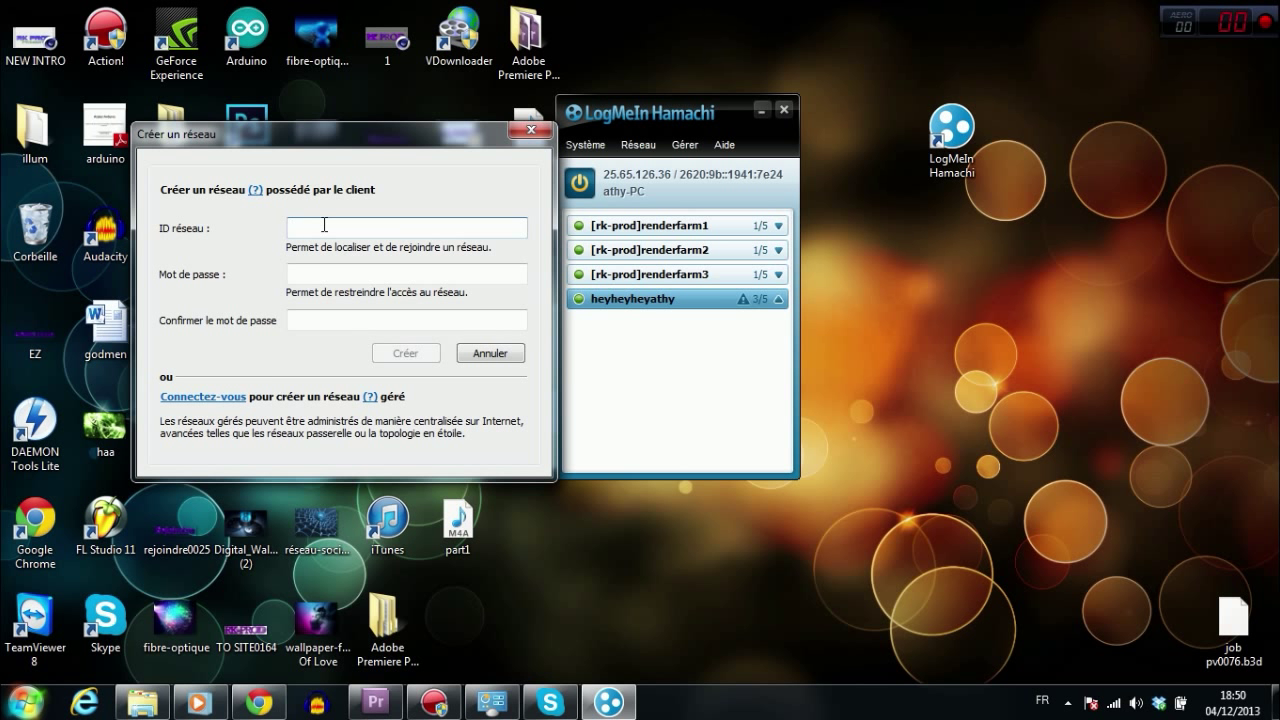
type("tu")
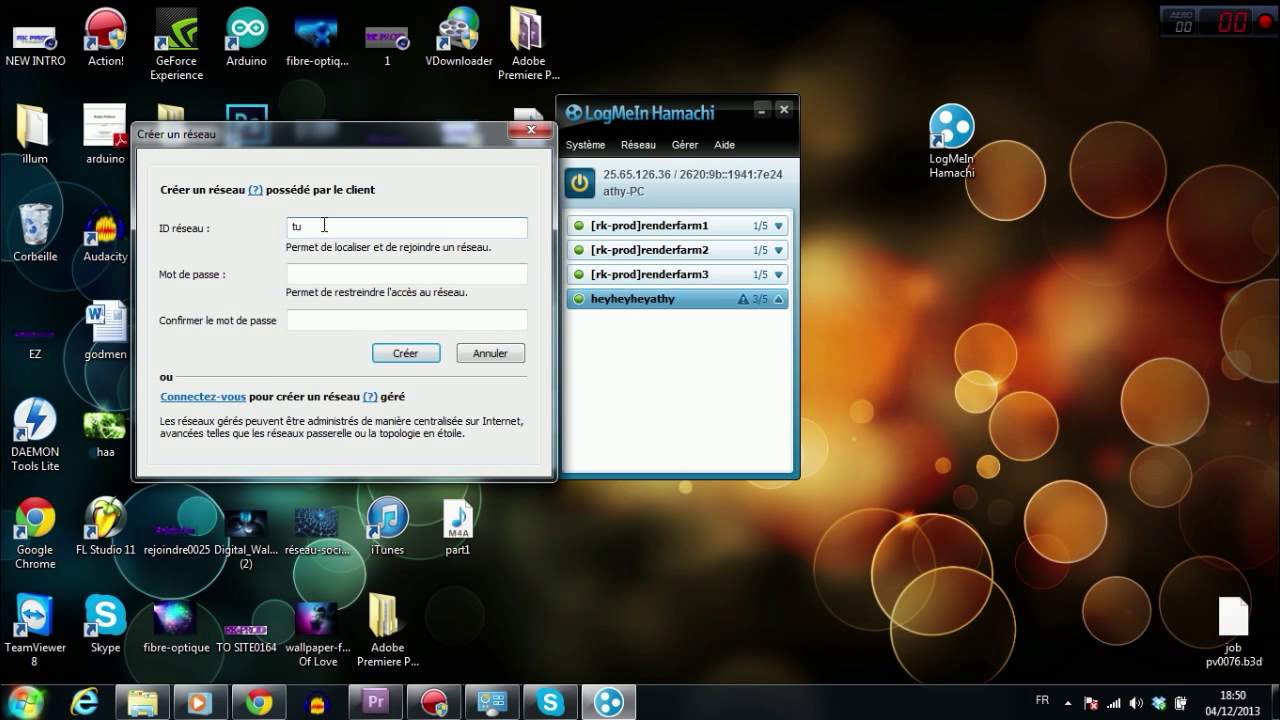
type("toriel_ test")
key("Tab")
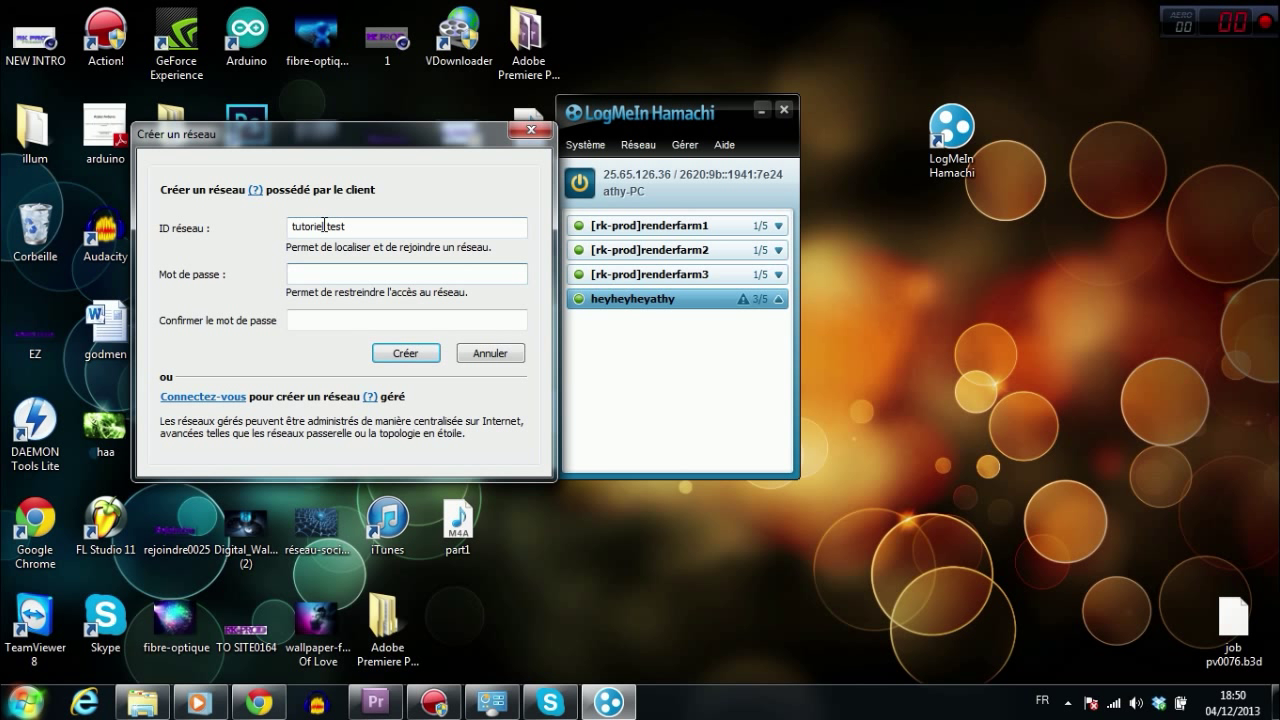
type("*****")
key("Tab")
type("****")
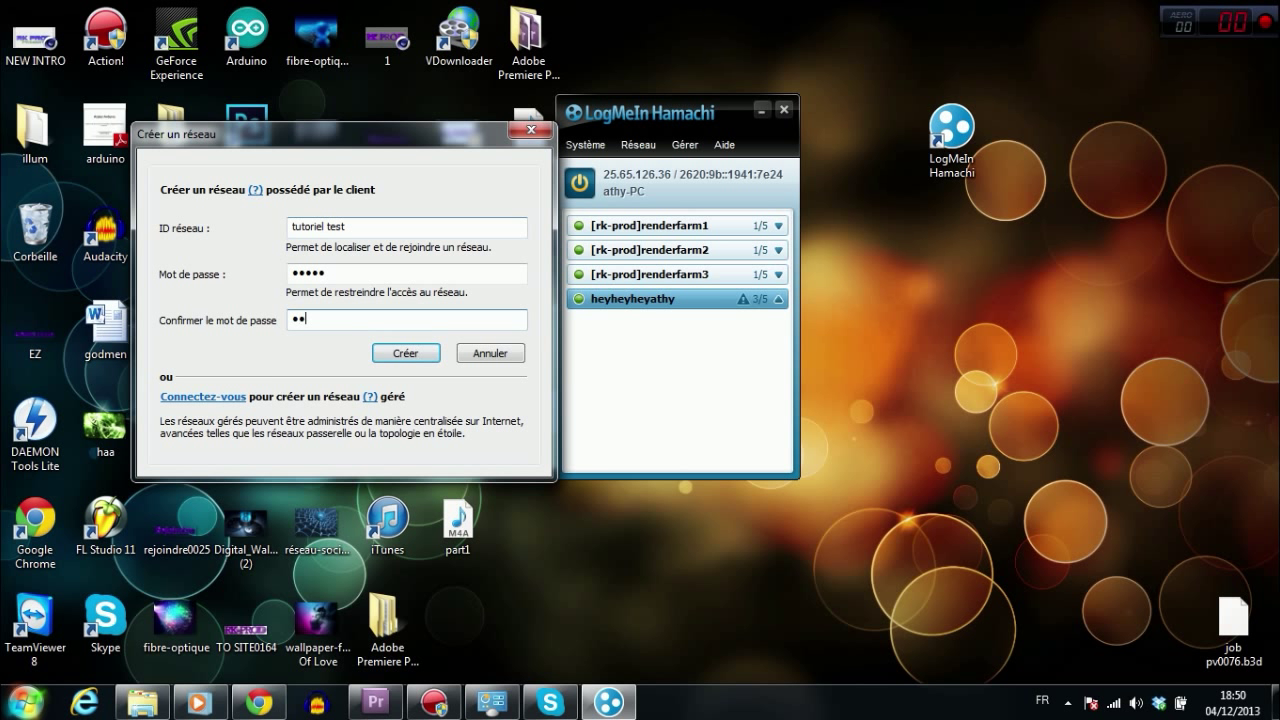
type("*")
left_click(400, 355)
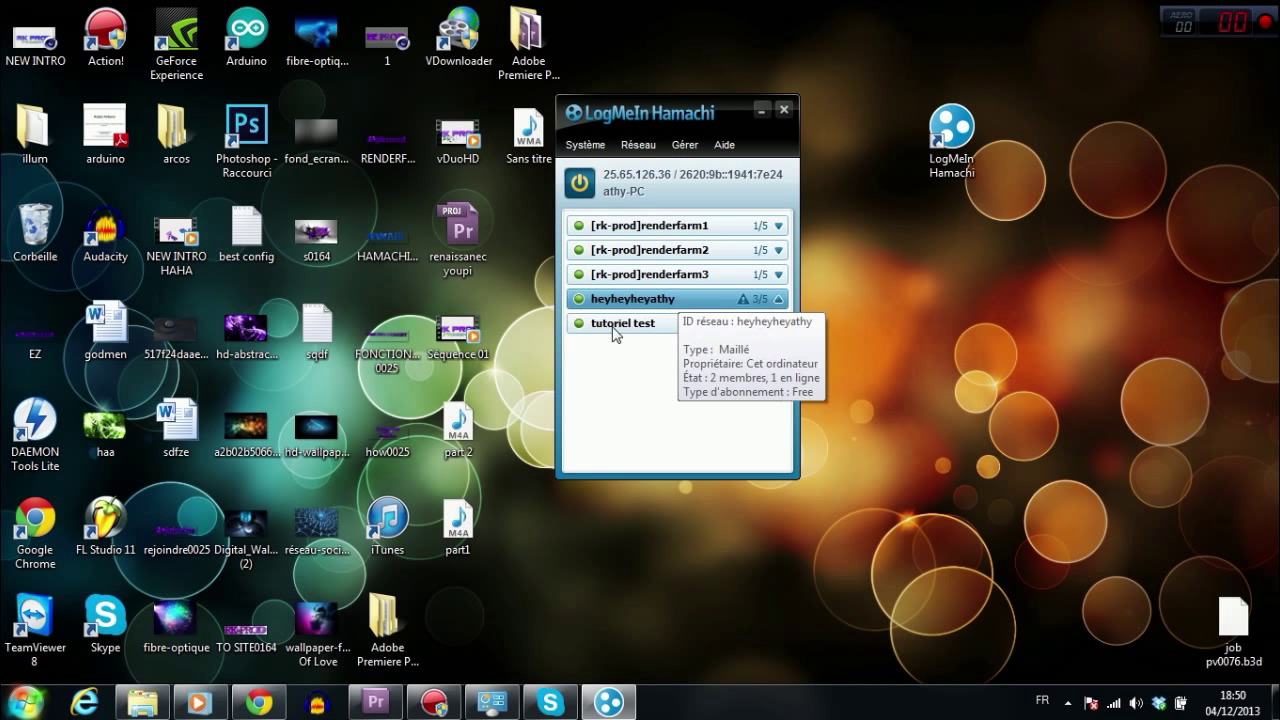
left_click(609, 333)
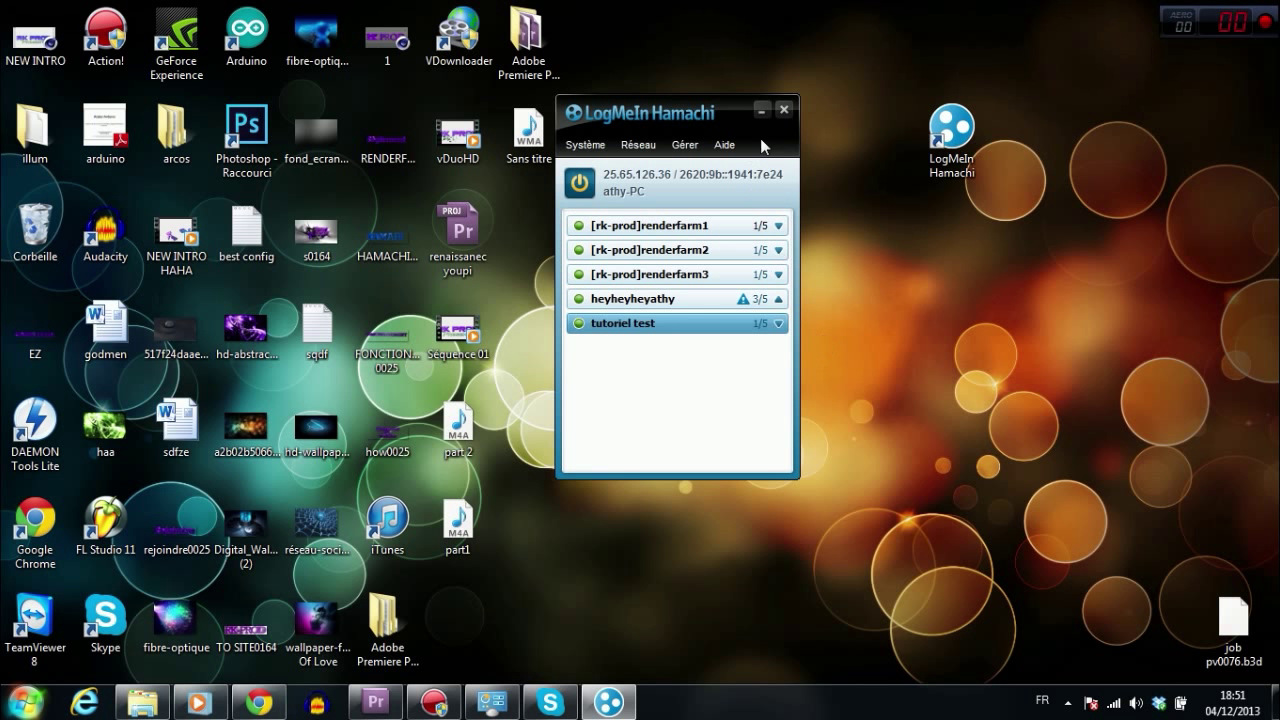
mouse_move(664, 128)
left_mouse_down()
mouse_move(666, 106)
mouse_move(610, 176)
mouse_move(610, 157)
mouse_move(644, 125)
left_mouse_up()
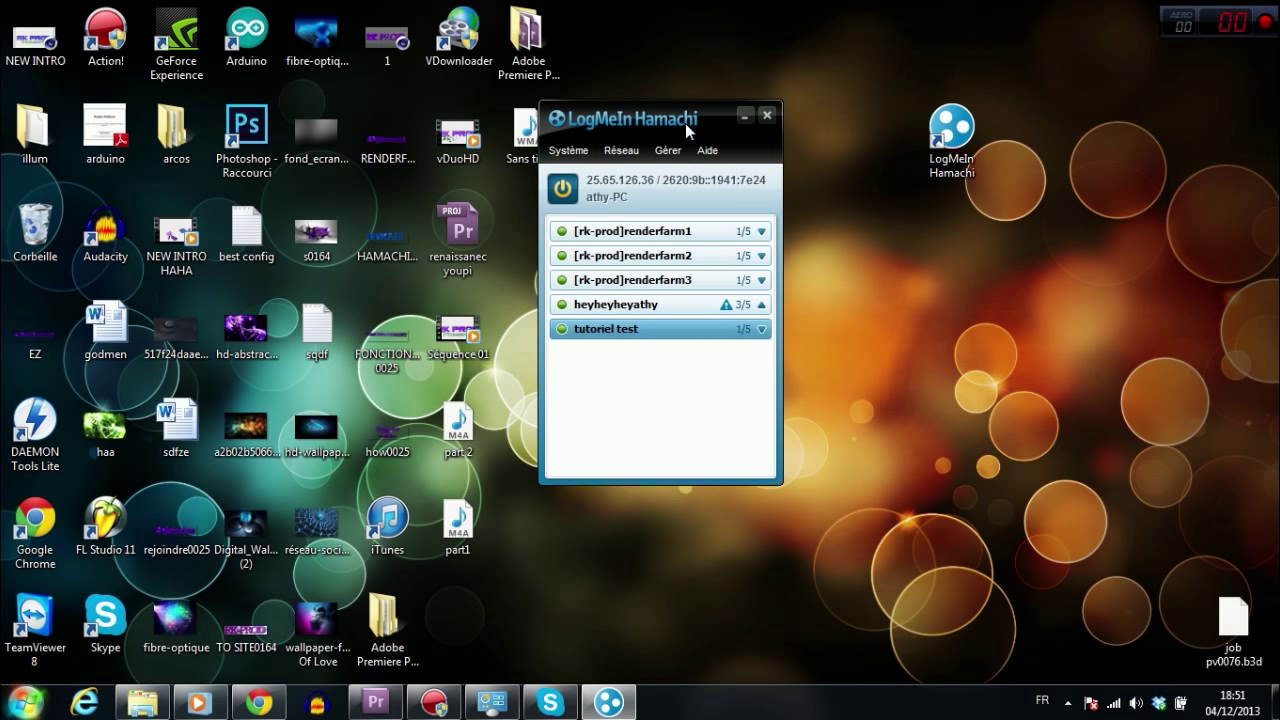
left_click_drag(685, 124, 688, 136)
Step: Open Rejoindre un réseau, enter 'tutorial test' as the network ID, and type the network password
left_click(630, 163)
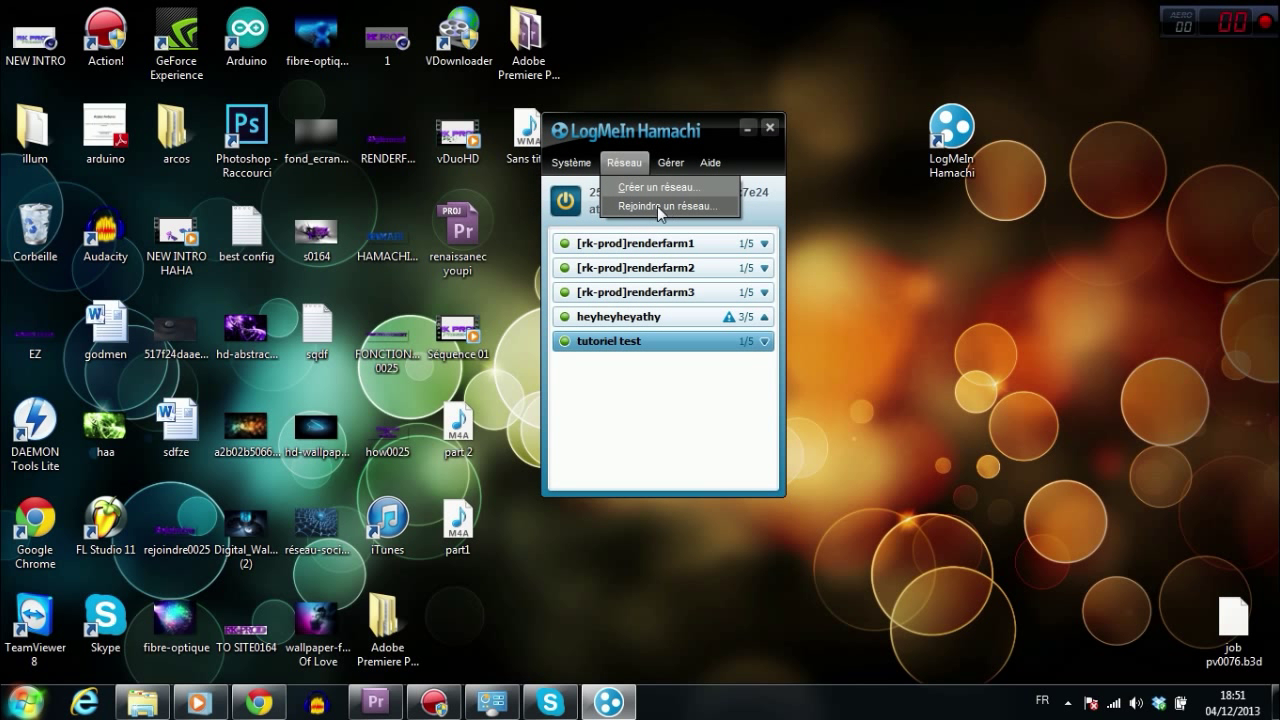
left_click(667, 207)
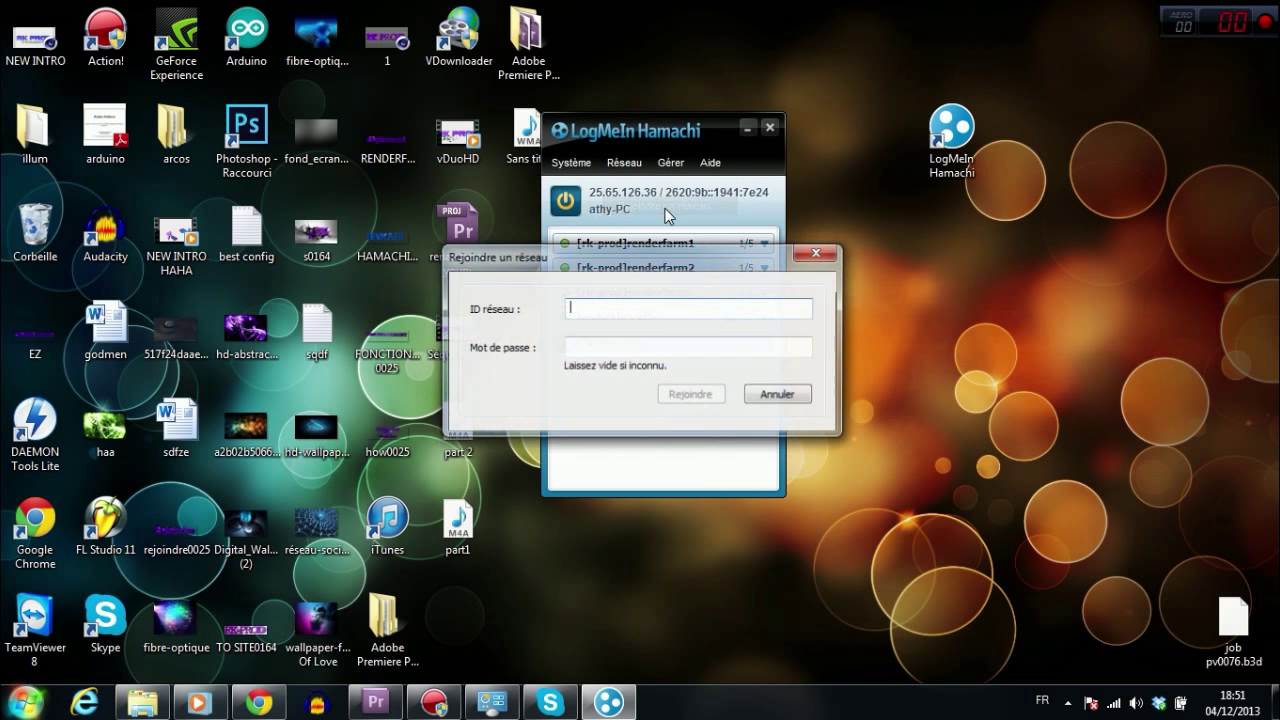
left_click_drag(653, 258, 317, 223)
type("tutorial test")
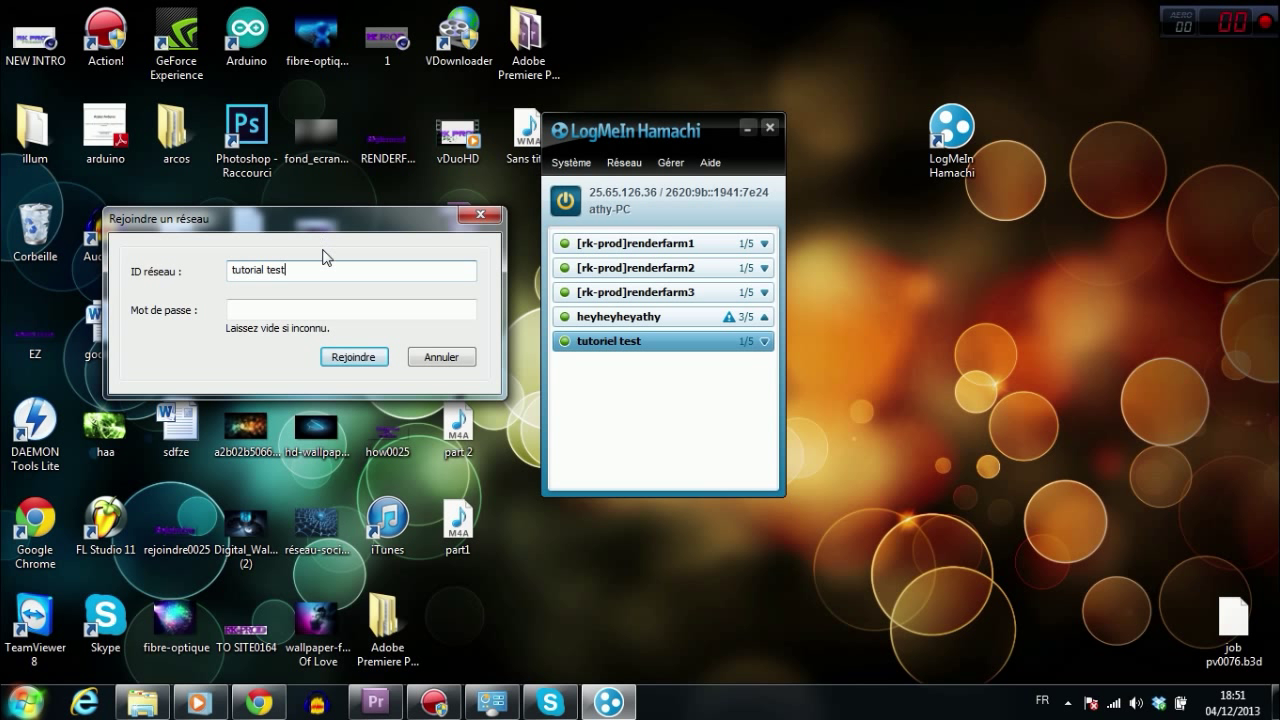
key("Tab")
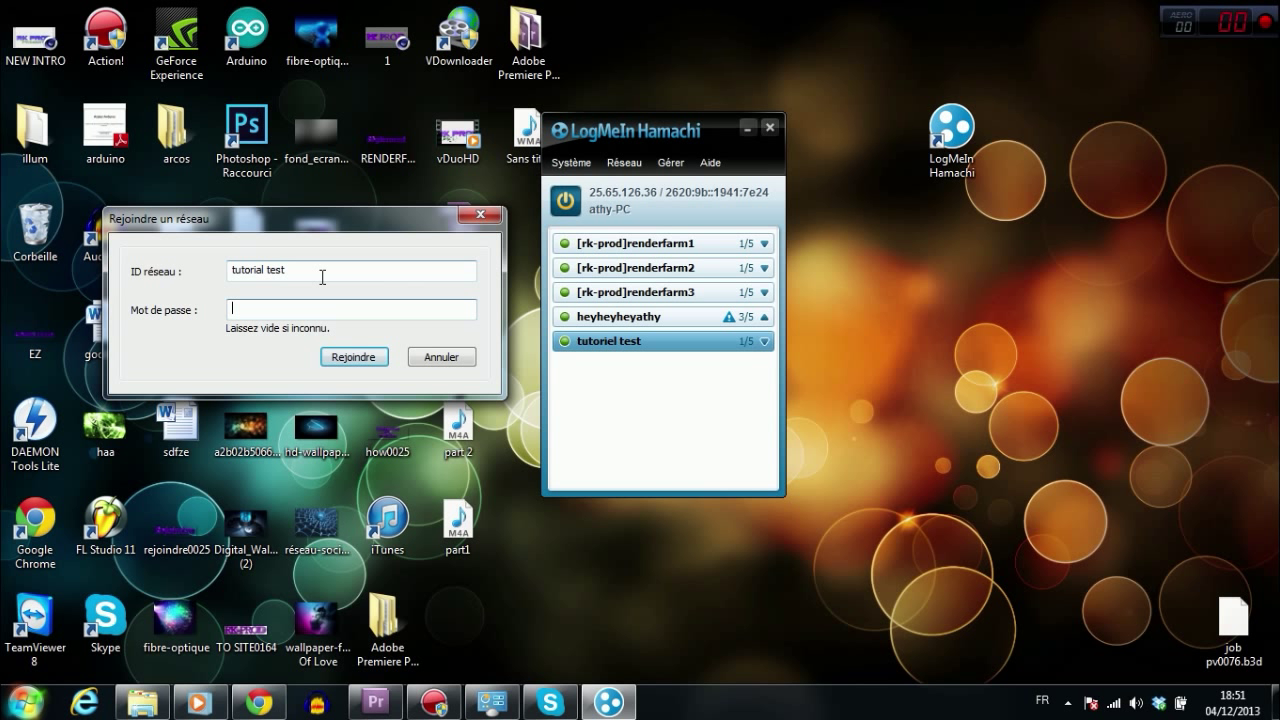
Step: Cancel the join-network form and minimize the Hamachi window
left_click(438, 358)
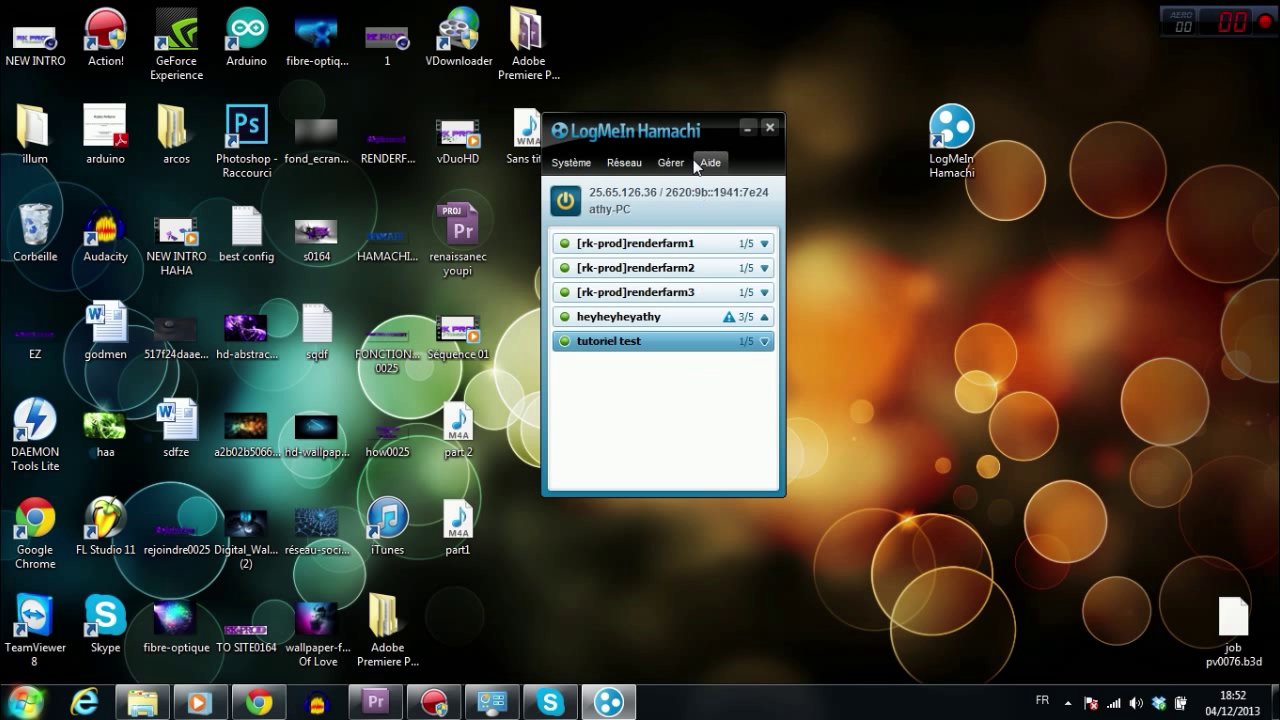
left_click_drag(694, 139, 707, 118)
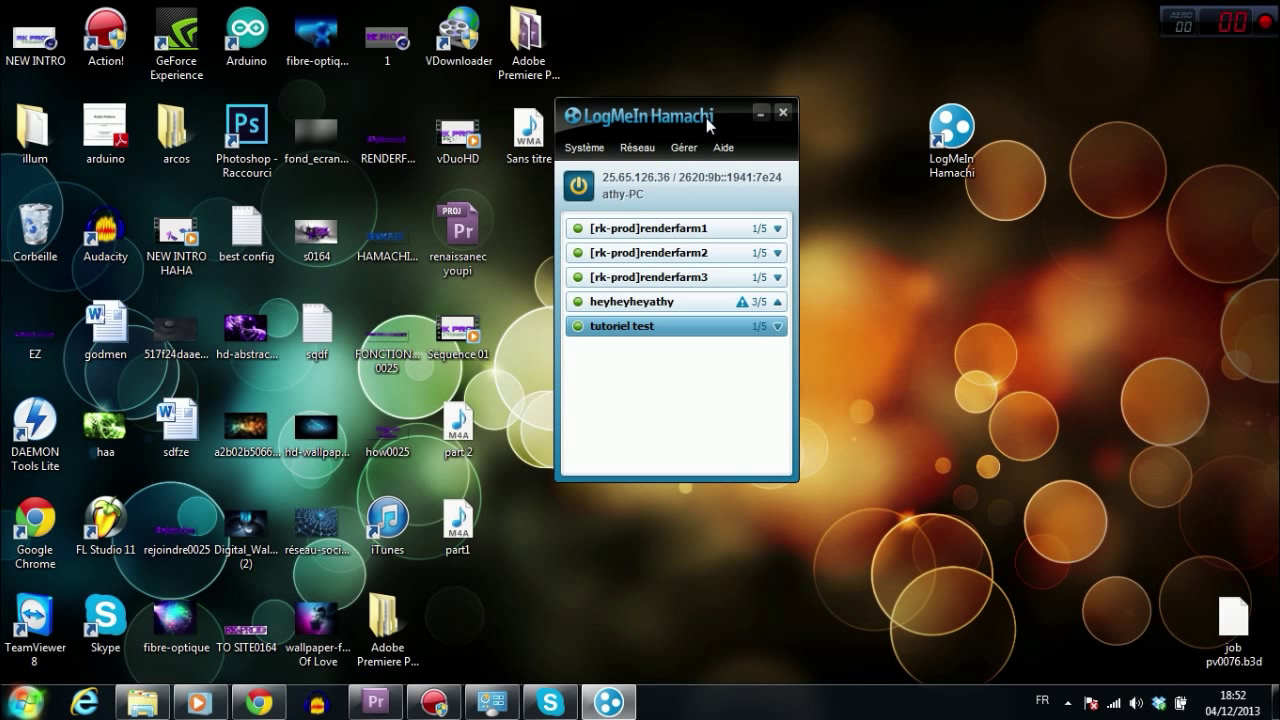
left_click(762, 108)
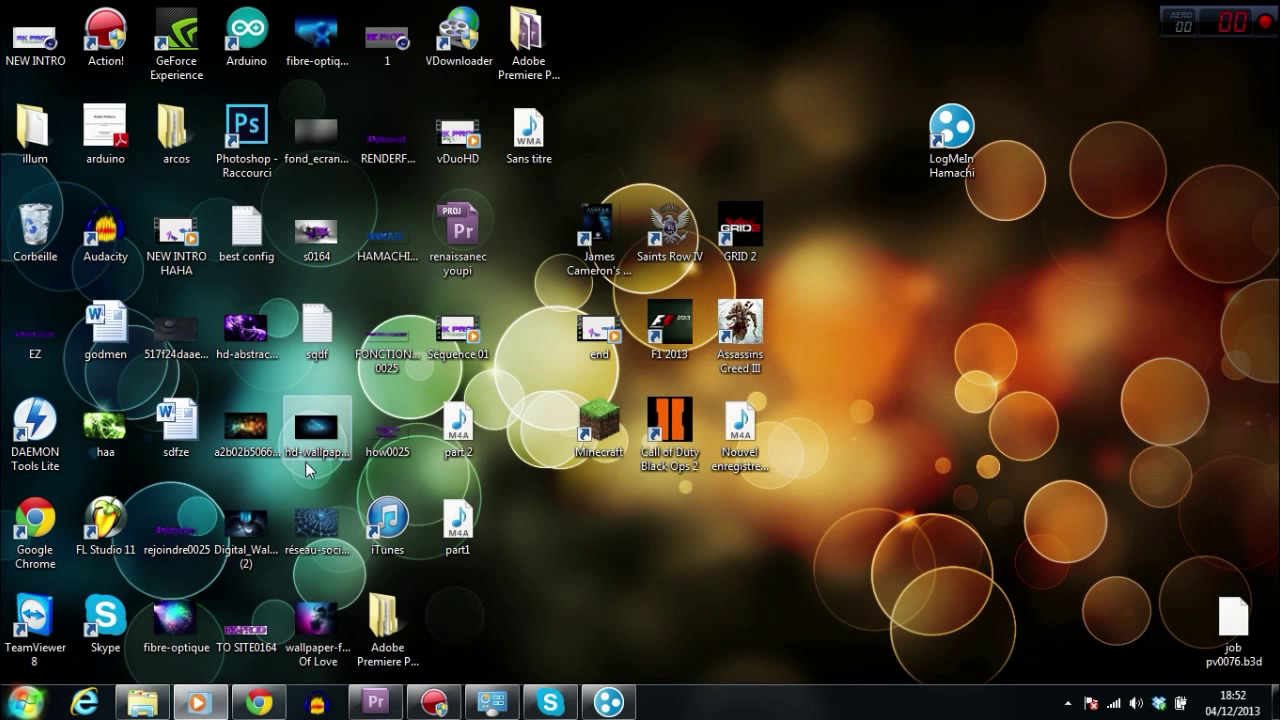
Step: Relaunch CINEMA 4D 64 Bit by searching 'cine' from the Start menu
key("super")
left_click(663, 590)
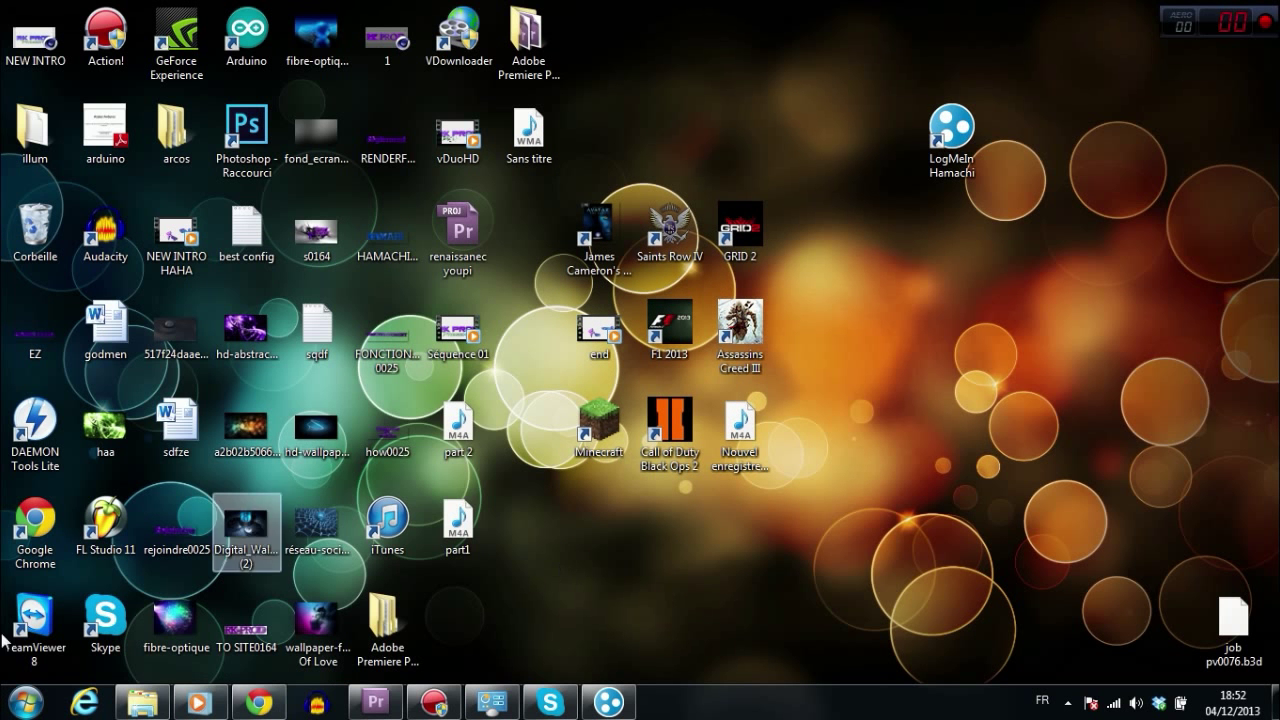
key("super")
type("cine")
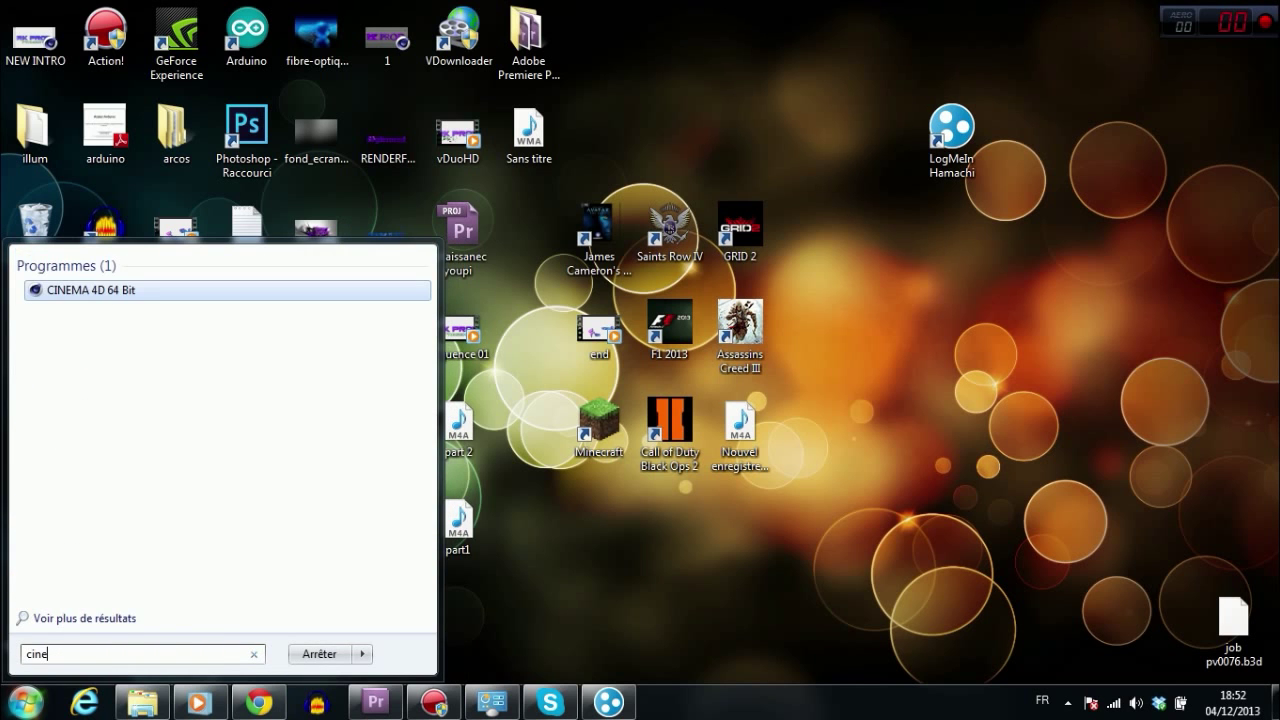
key("Return")
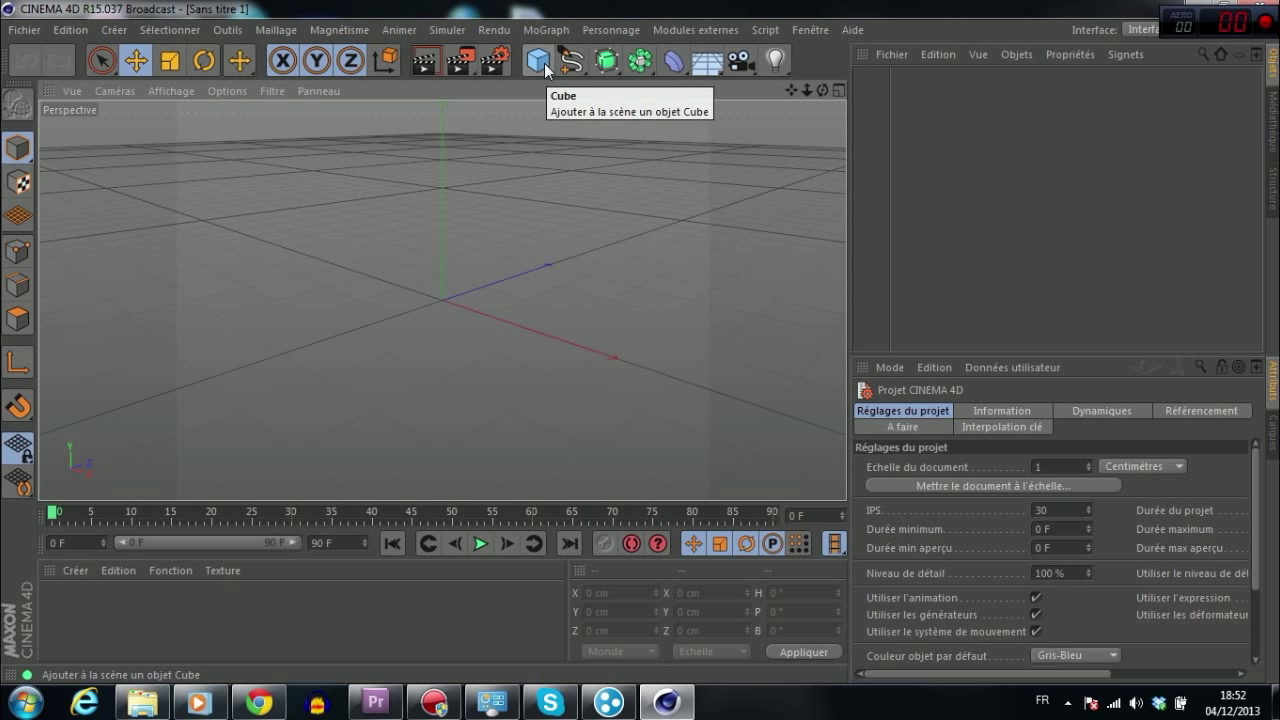
Step: Add a cone, a tube lowered beneath it, and an icosahedron raised above, then orbit the view
left_click_drag(547, 70, 933, 89)
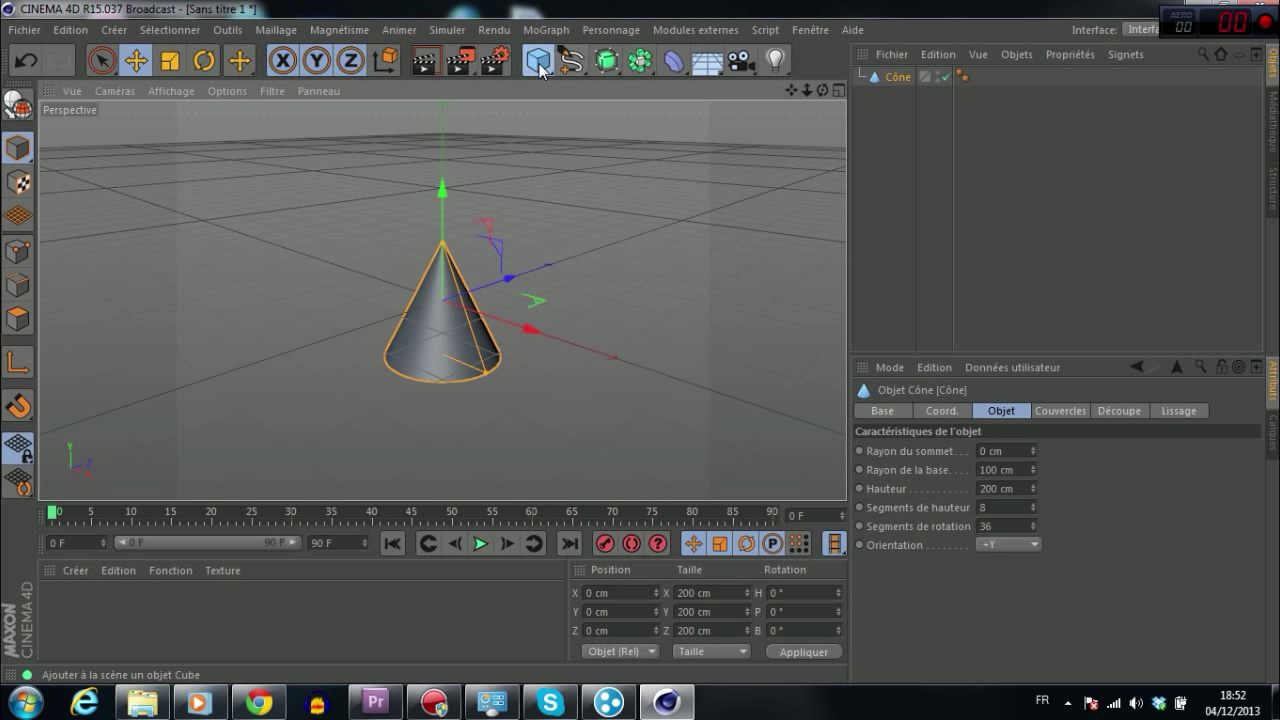
left_click_drag(538, 60, 1018, 151)
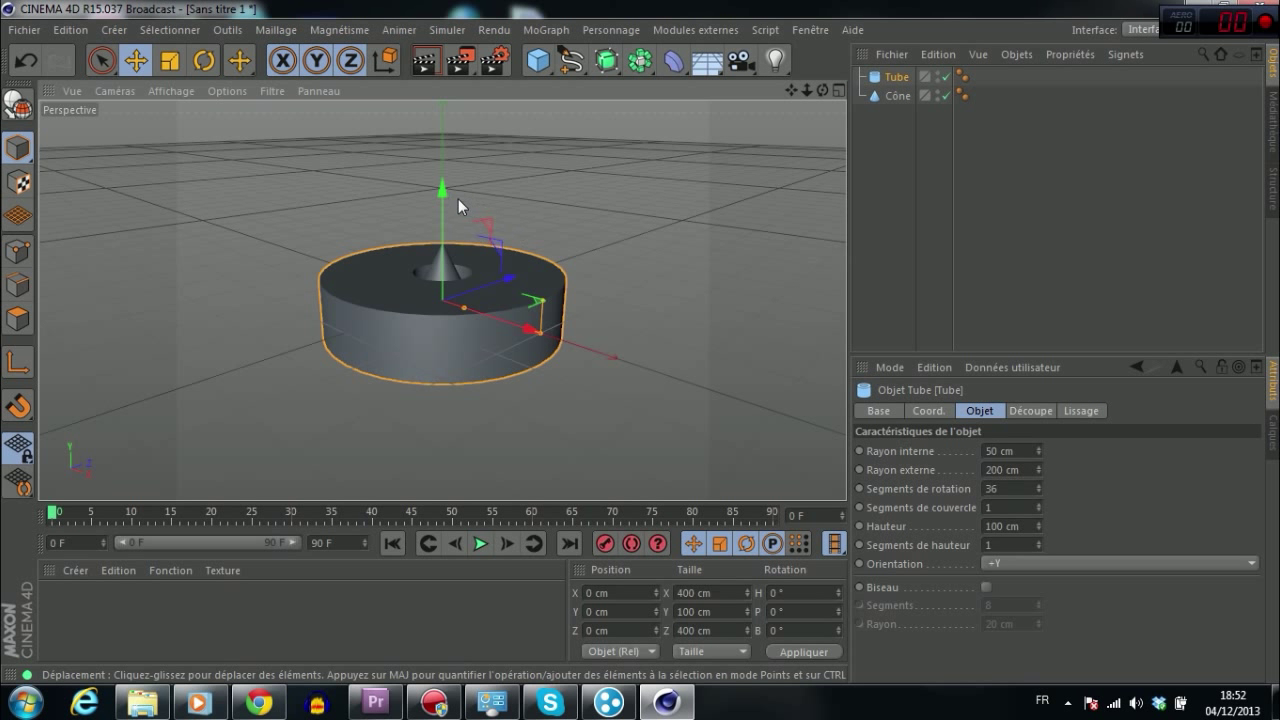
left_click_drag(443, 197, 452, 225)
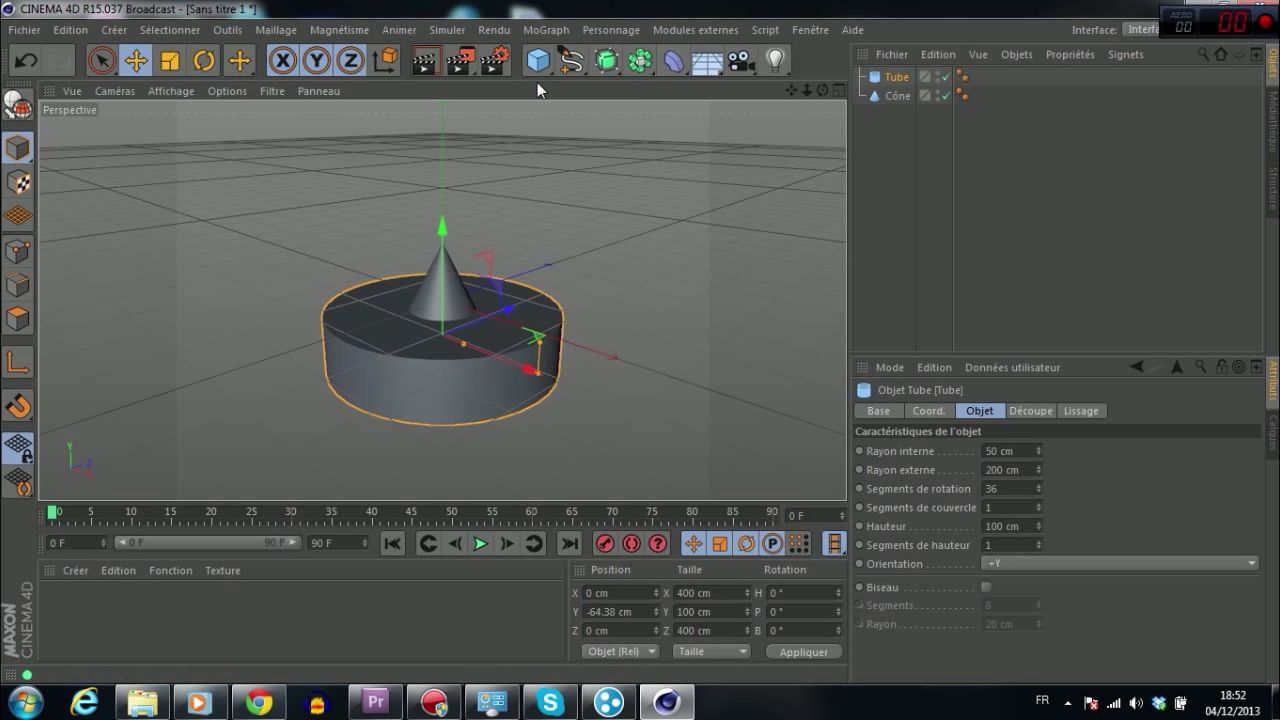
left_click_drag(538, 60, 795, 195)
left_click_drag(446, 187, 440, 73)
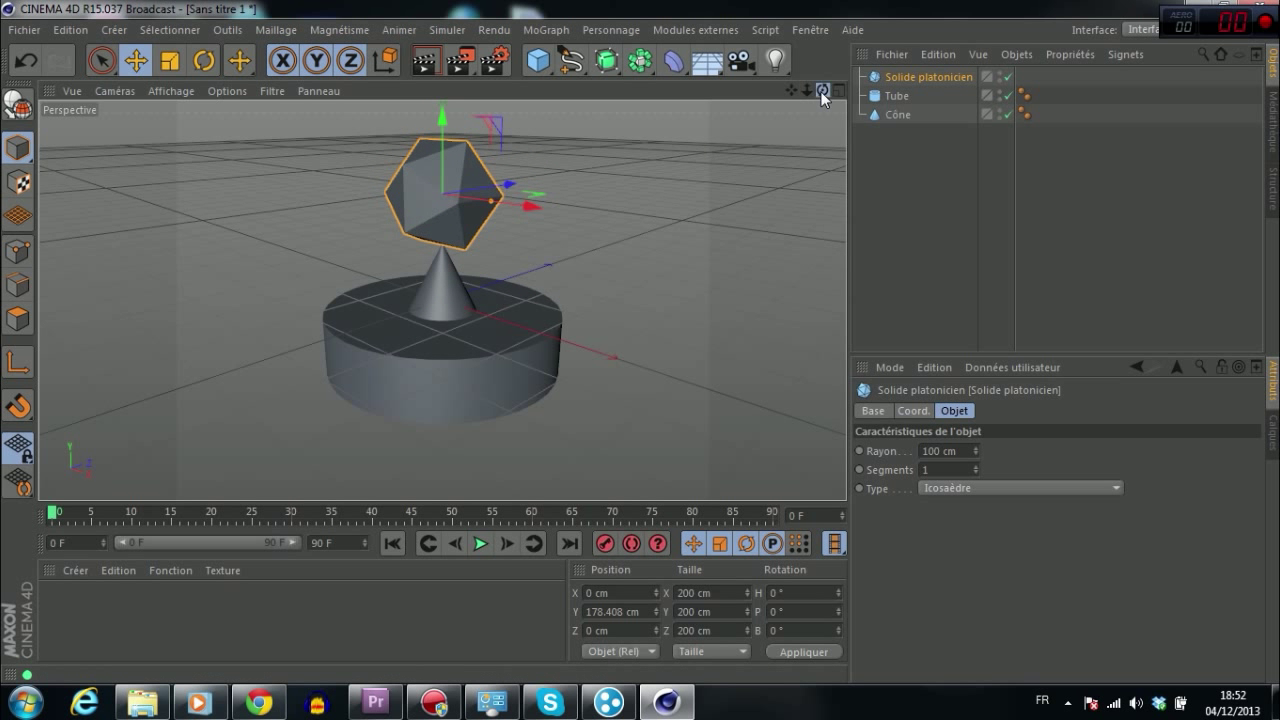
left_click_drag(822, 90, 766, 93)
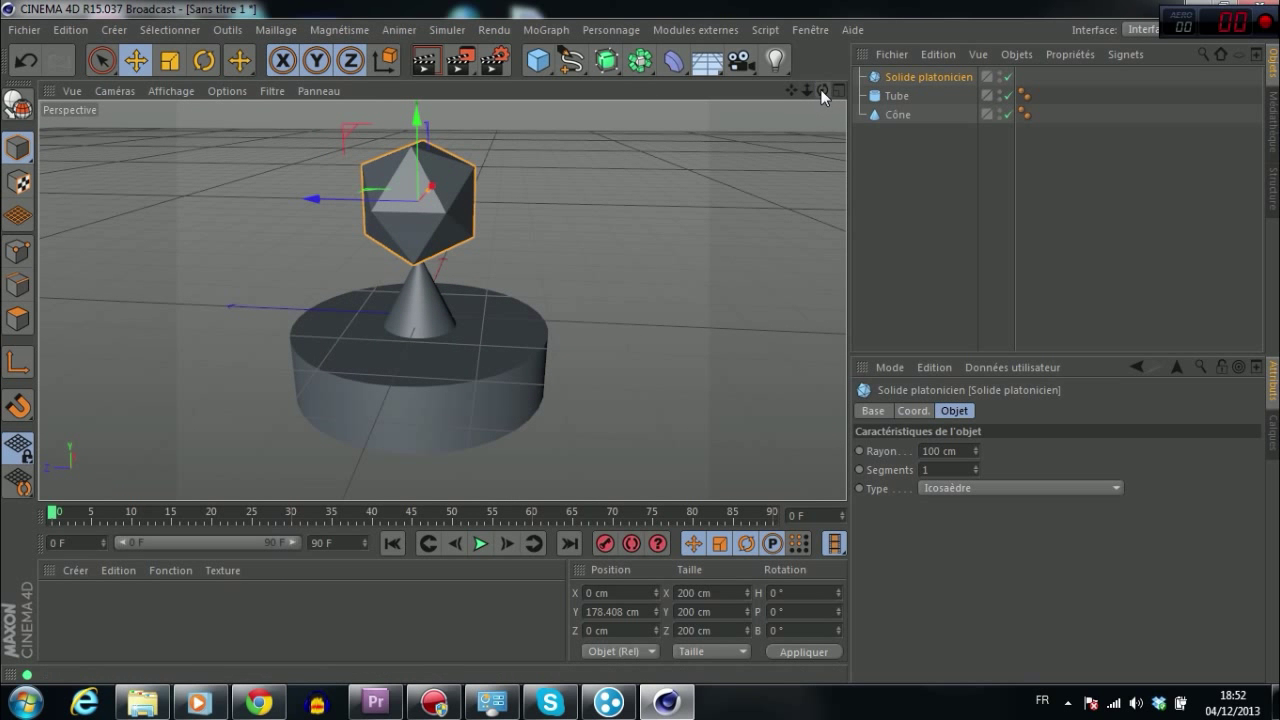
left_click_drag(820, 89, 786, 91)
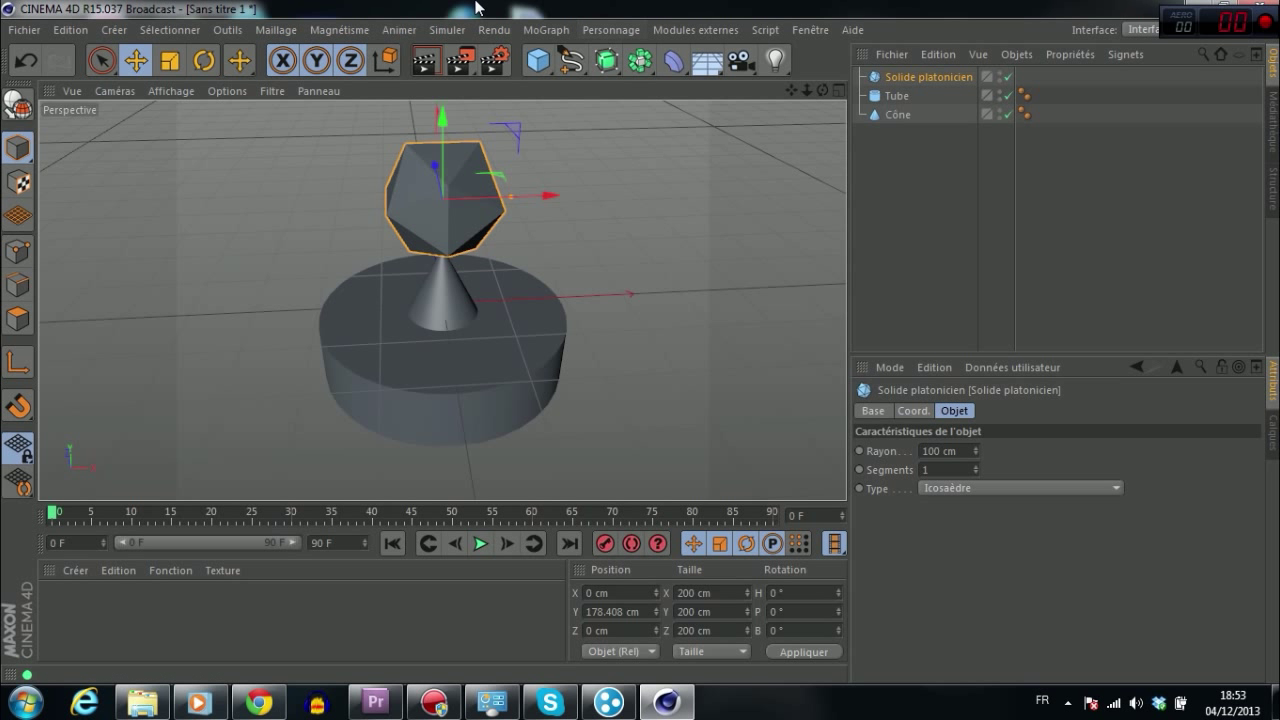
Step: Render an 800x600 test image into the picture viewer, then close the viewer
left_click(463, 65)
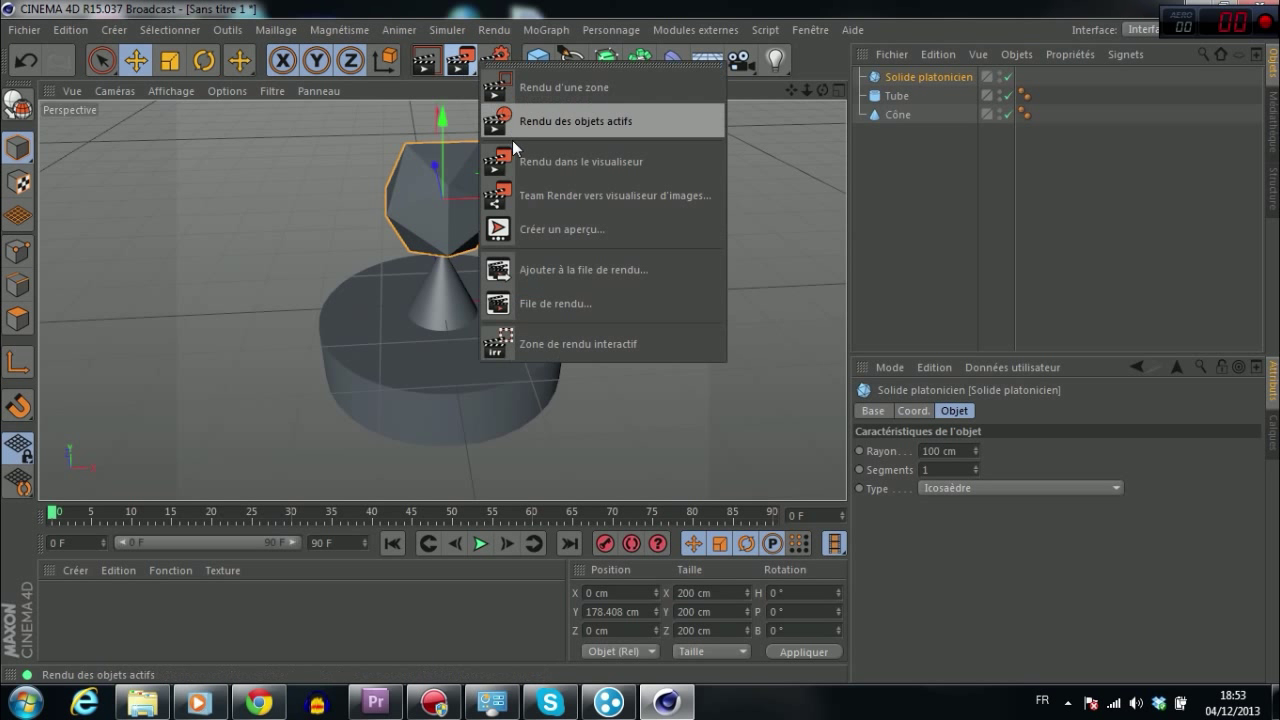
left_click(544, 189)
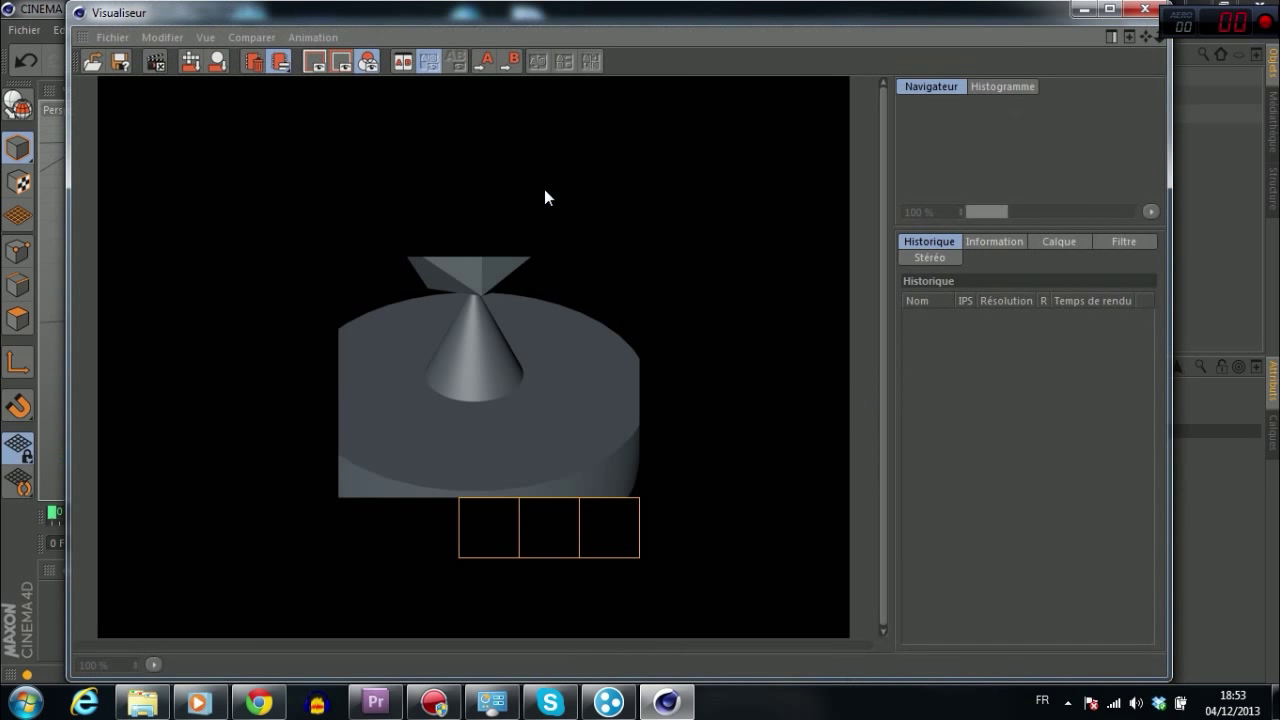
left_click(1146, 12)
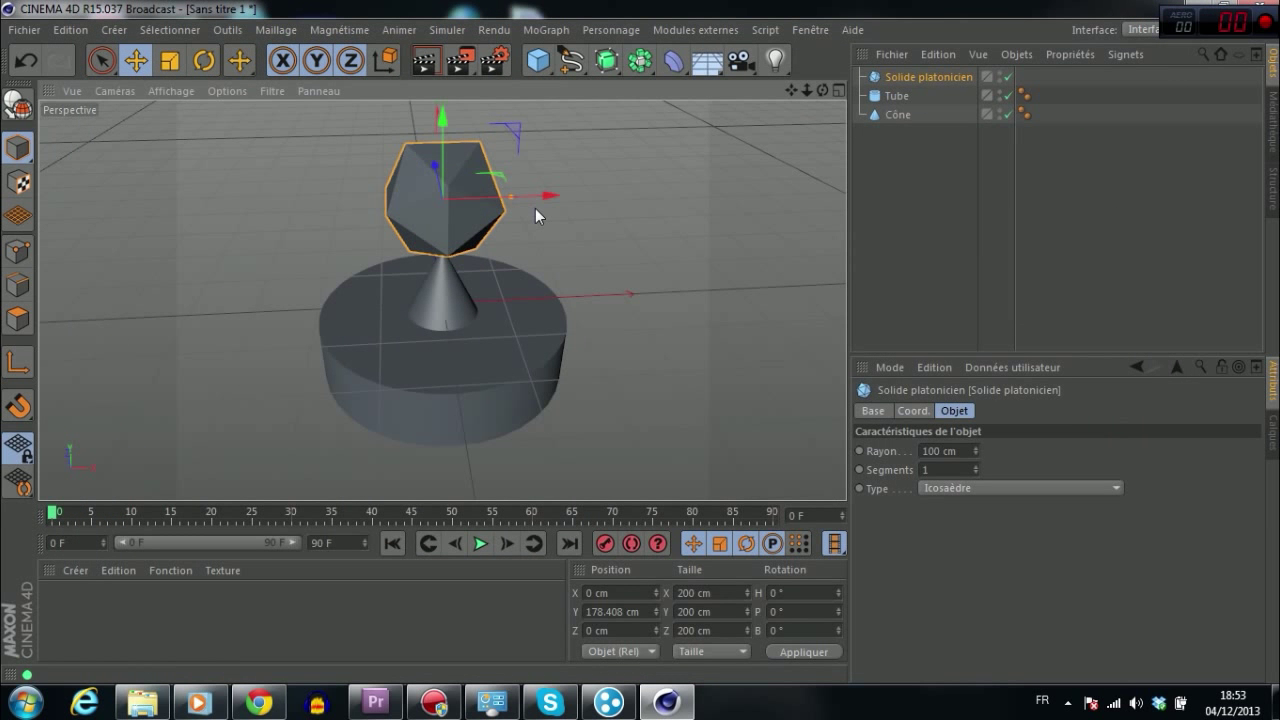
left_click(493, 31)
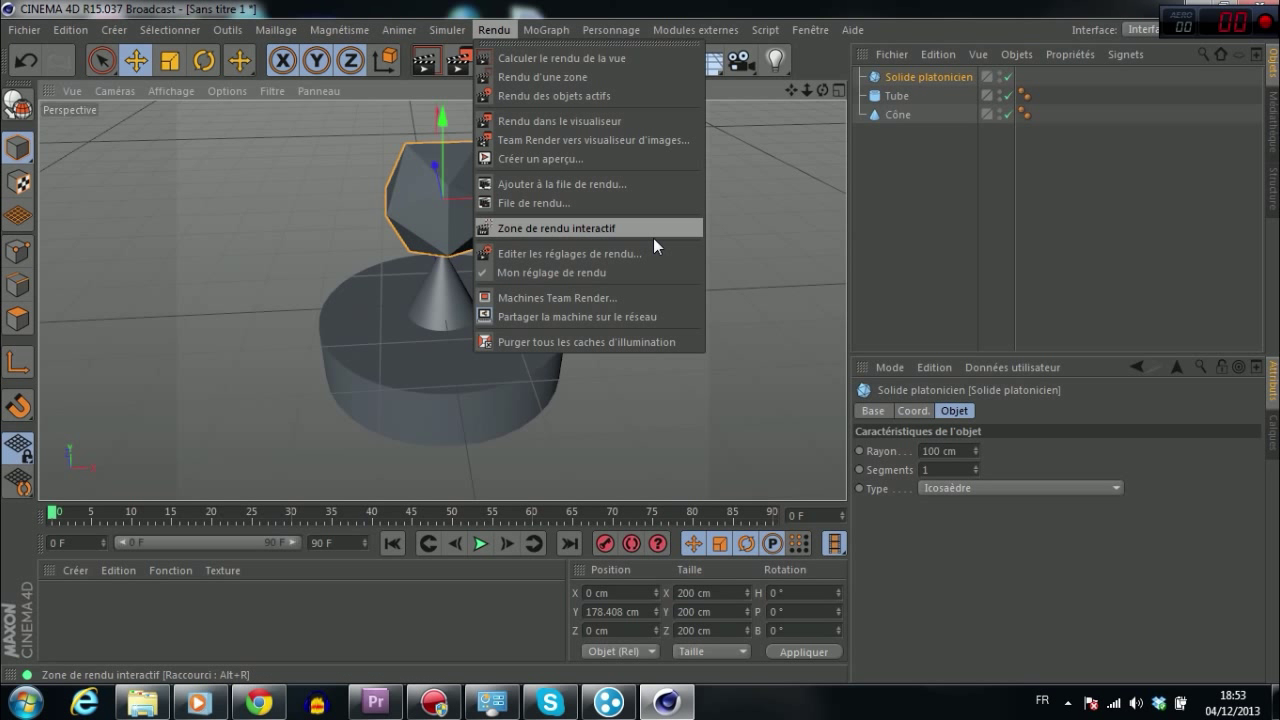
Step: Open the Team Render machines list and bring up the Ajouter machine dialog from the Machine menu
left_click(599, 298)
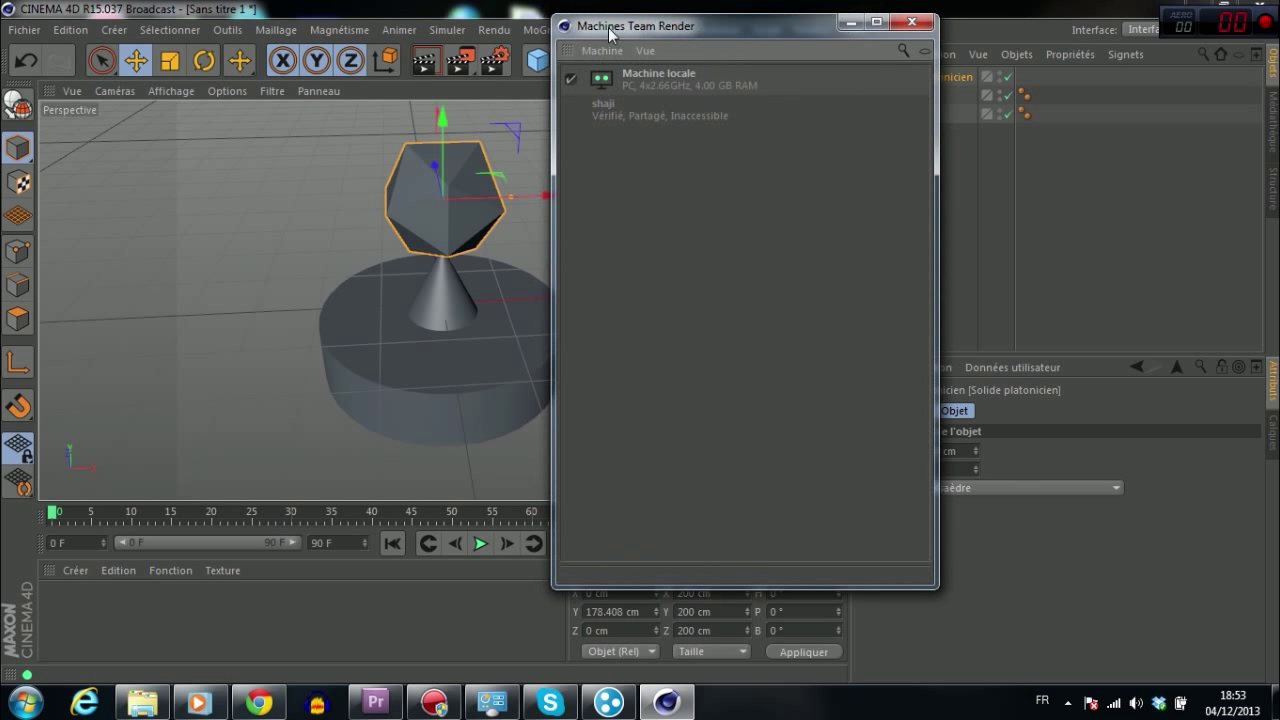
left_click_drag(763, 26, 742, 41)
left_click(621, 72)
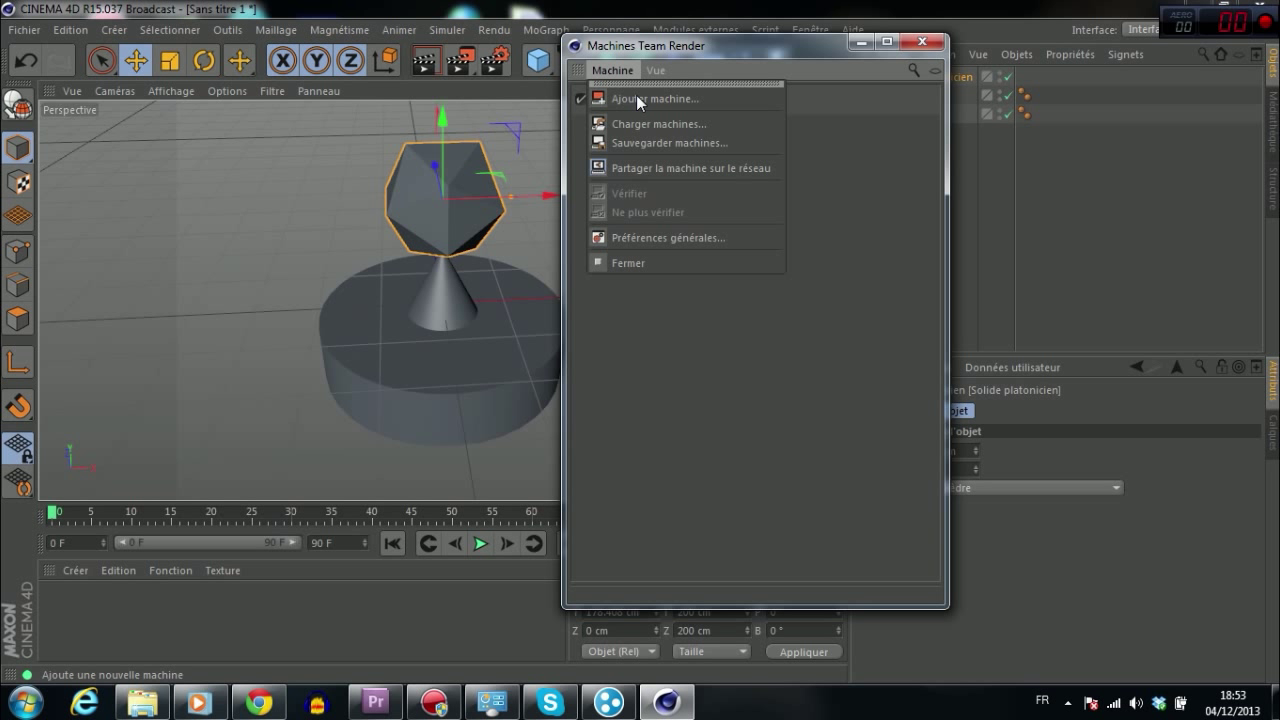
left_click(633, 87)
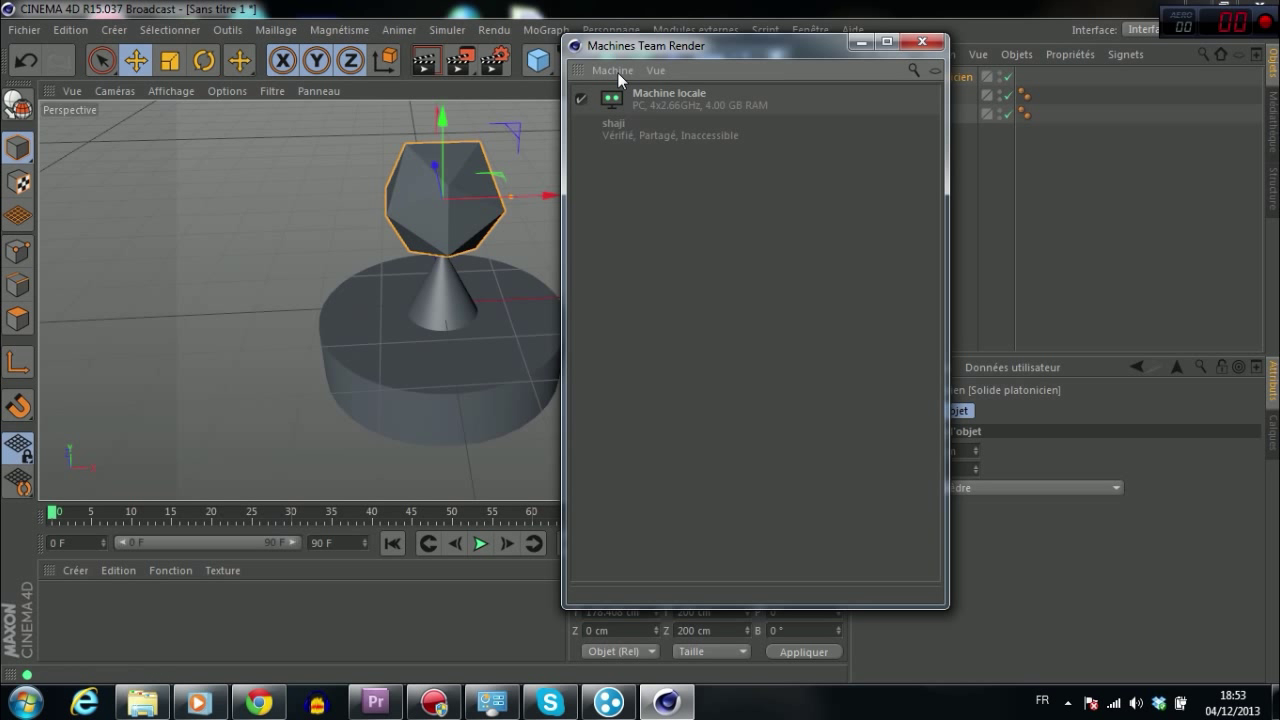
left_click(617, 72)
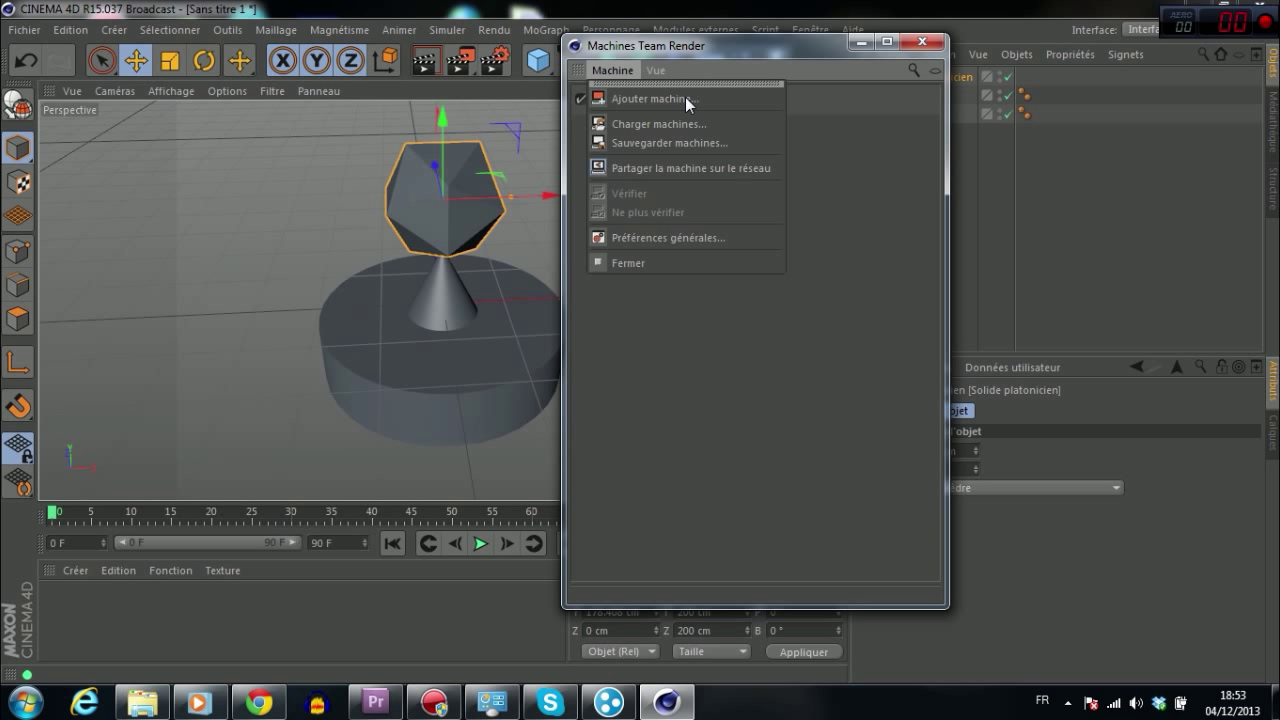
left_click(685, 97)
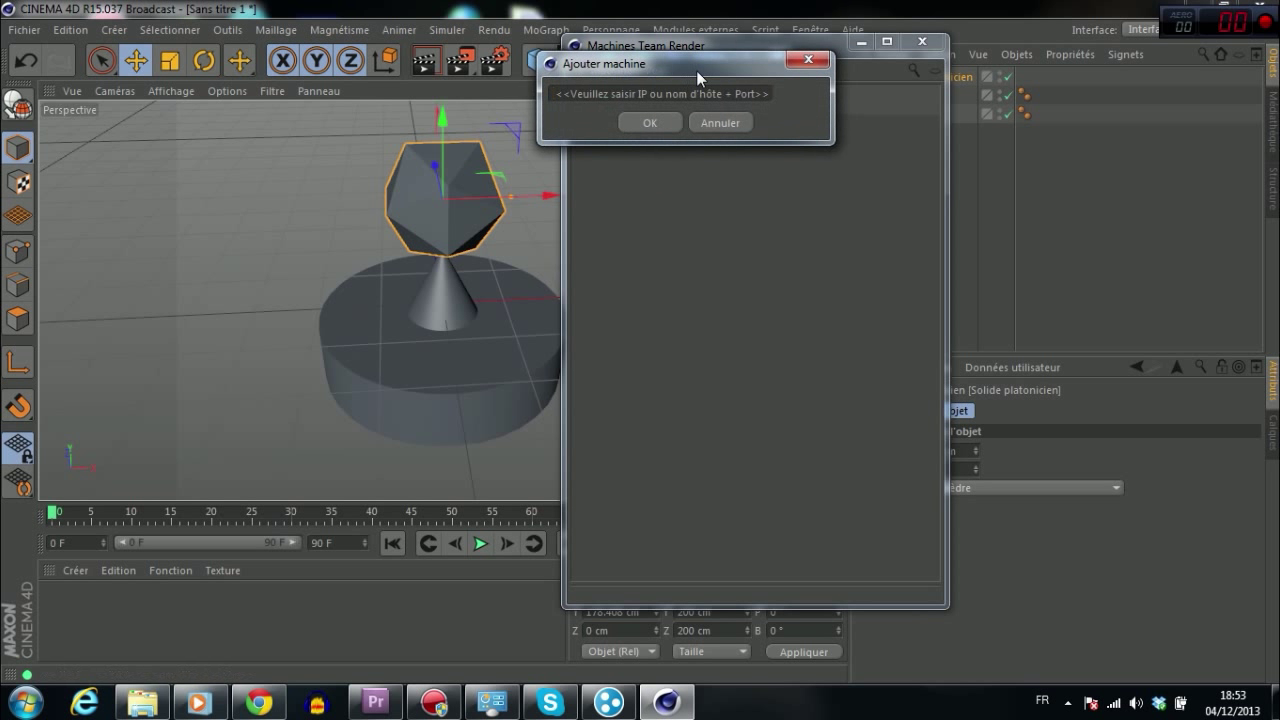
left_click_drag(696, 70, 430, 128)
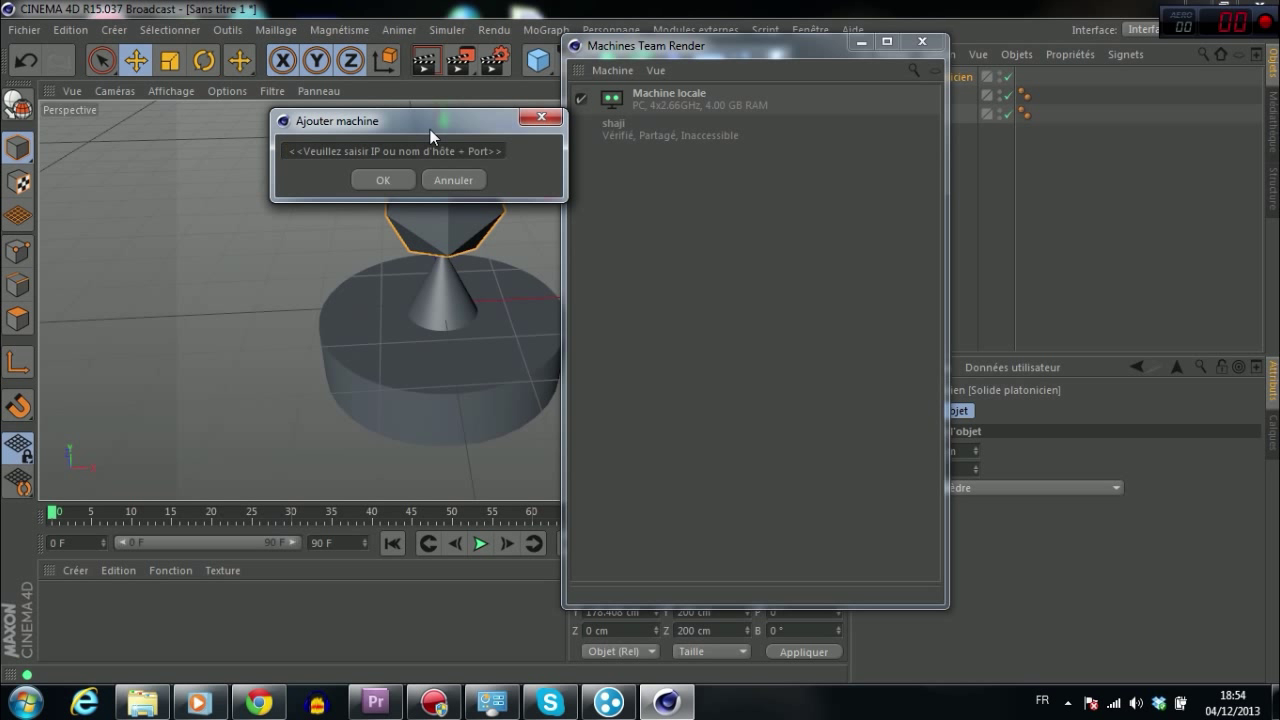
Step: In Hamachi, expand the heyheyheyathy network and open the disconnected remote PC's context menu
left_click(606, 703)
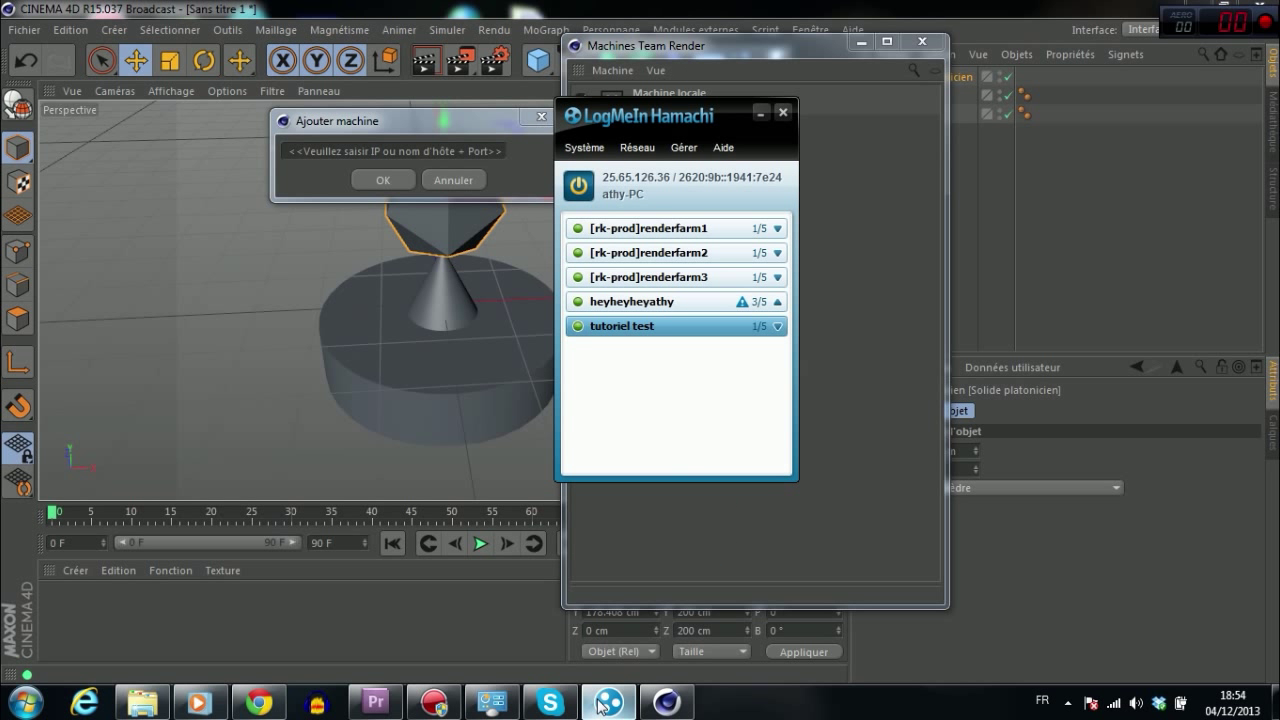
left_click_drag(664, 119, 834, 86)
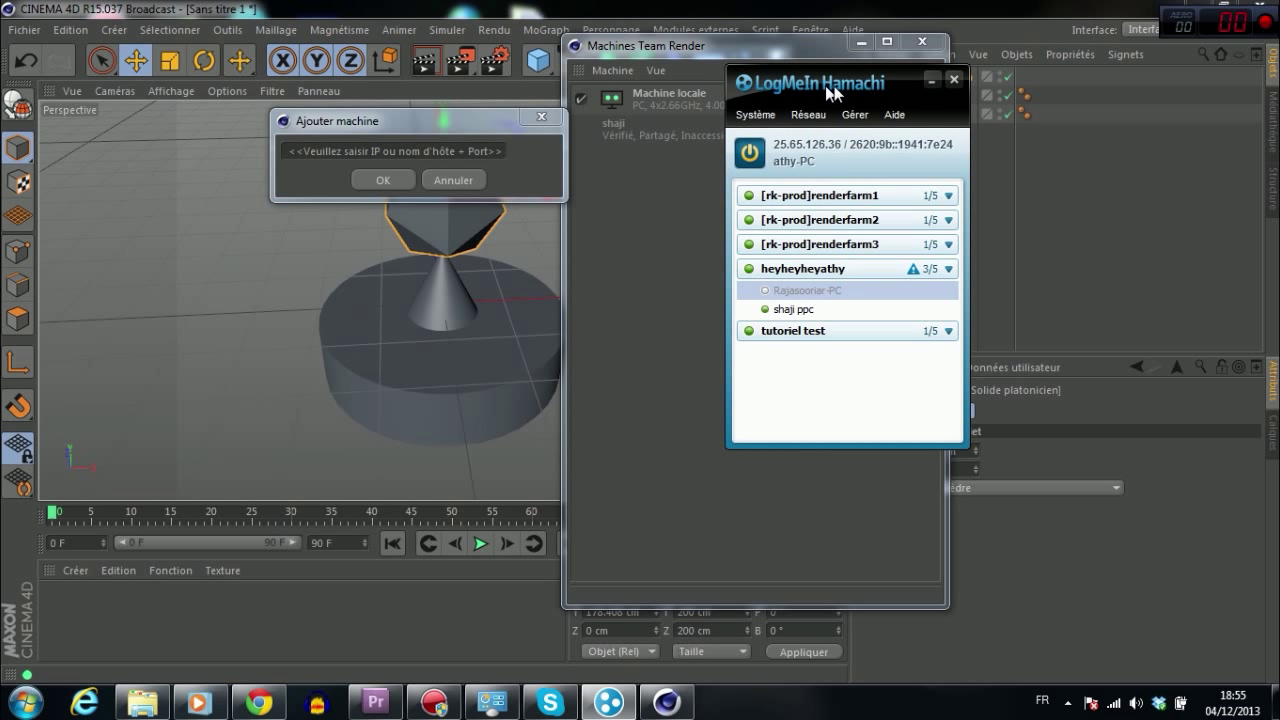
left_click(957, 270)
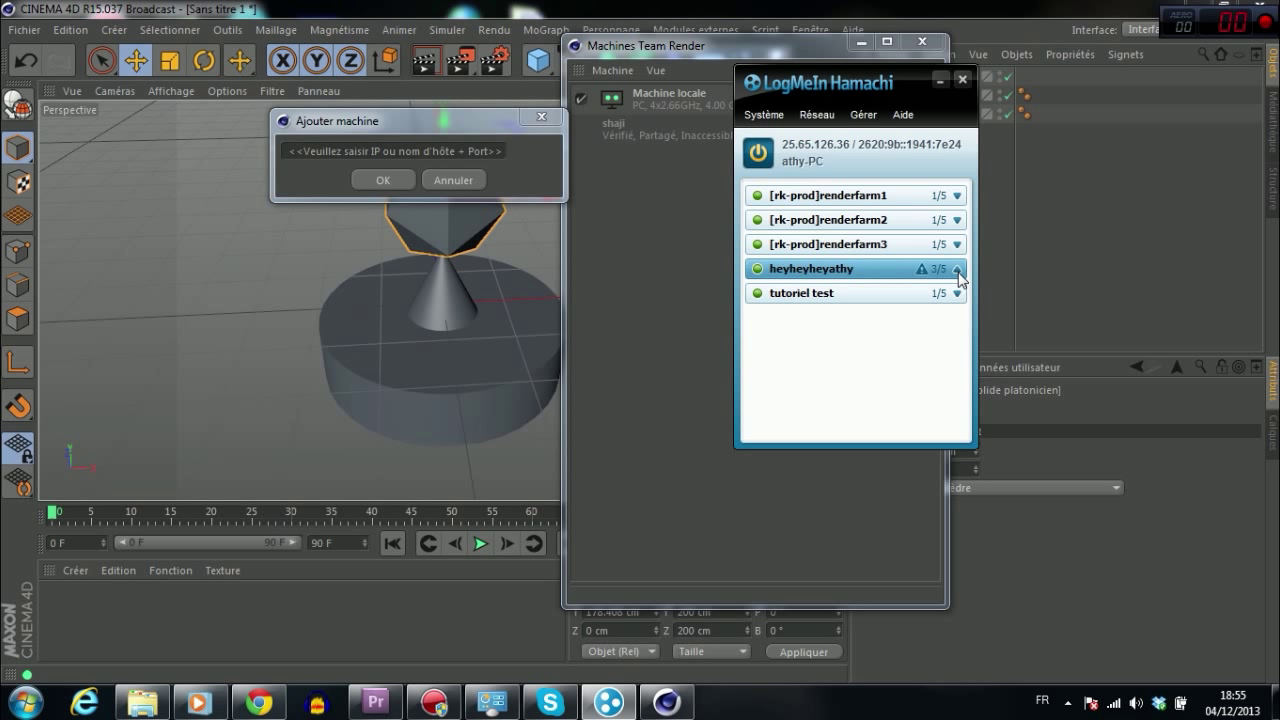
left_click(957, 270)
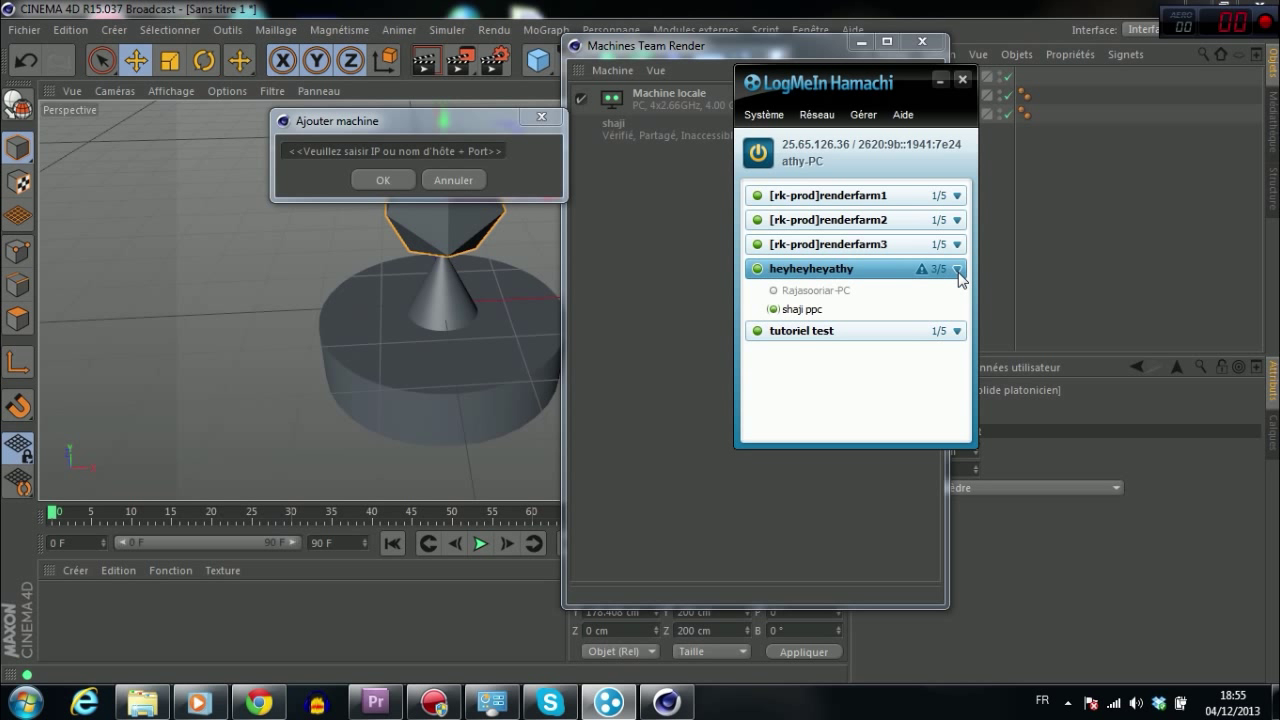
left_click(836, 290)
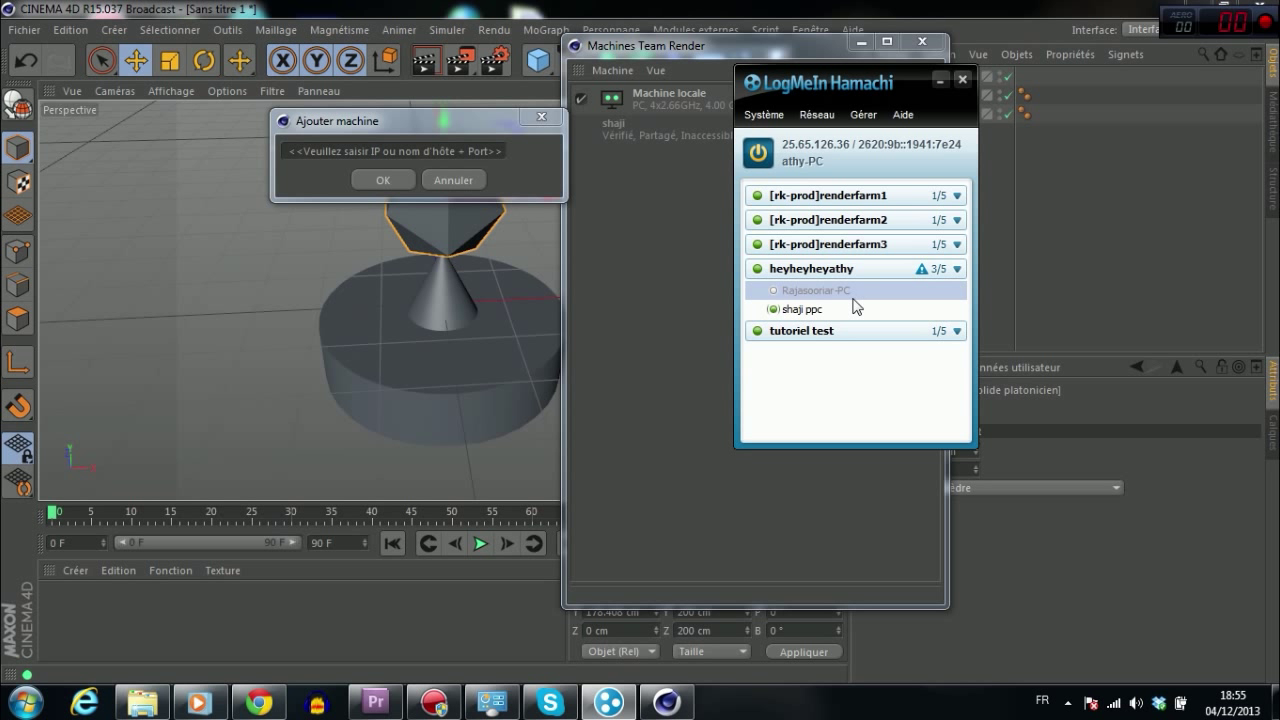
left_click(958, 270)
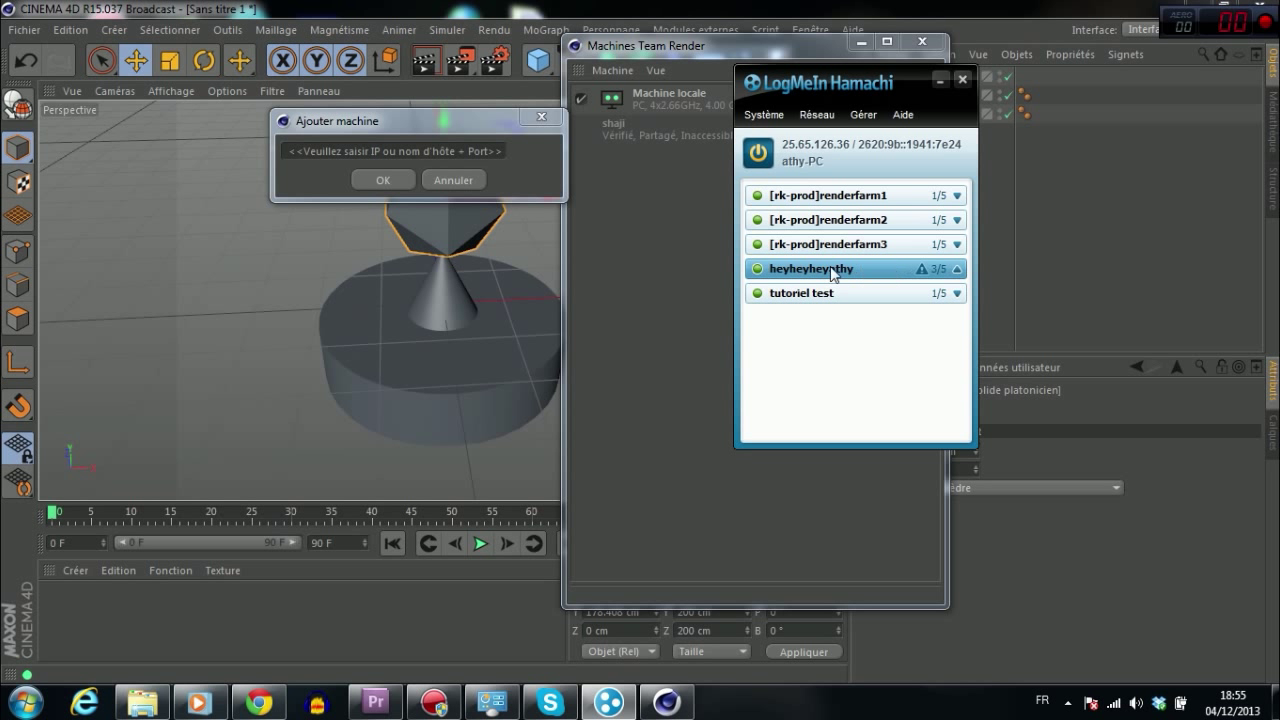
left_click(958, 270)
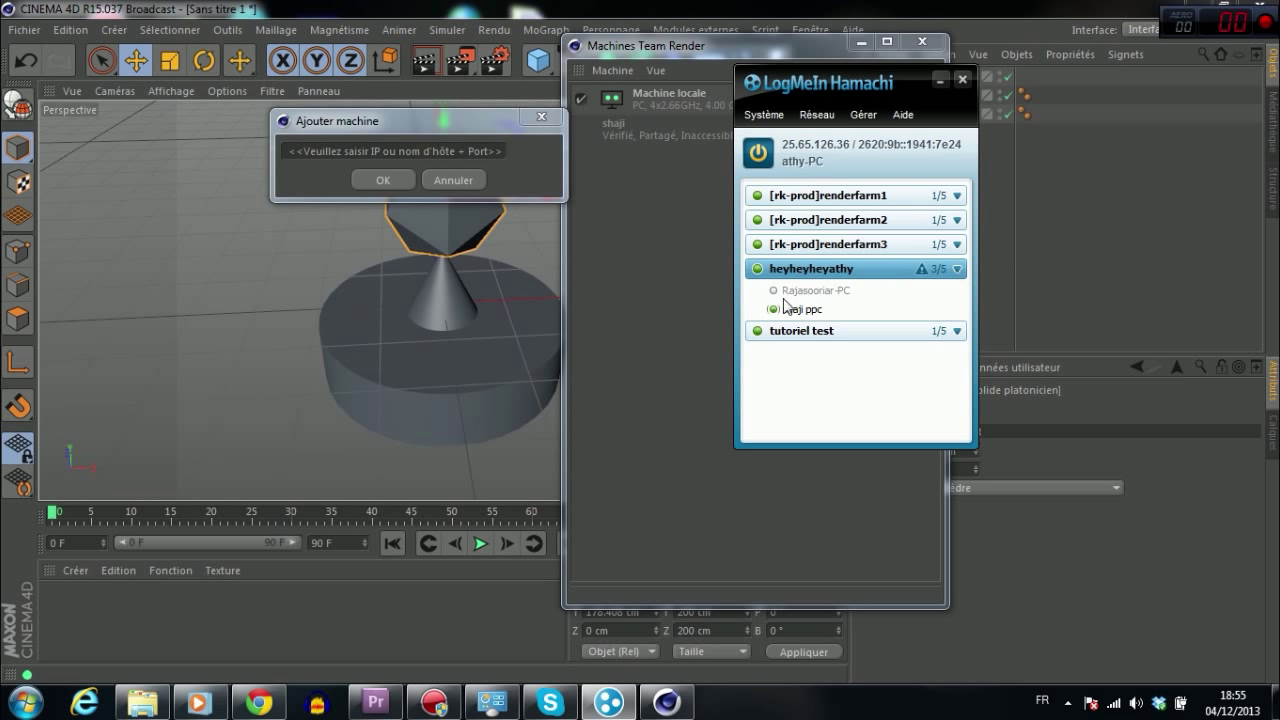
left_click(804, 298)
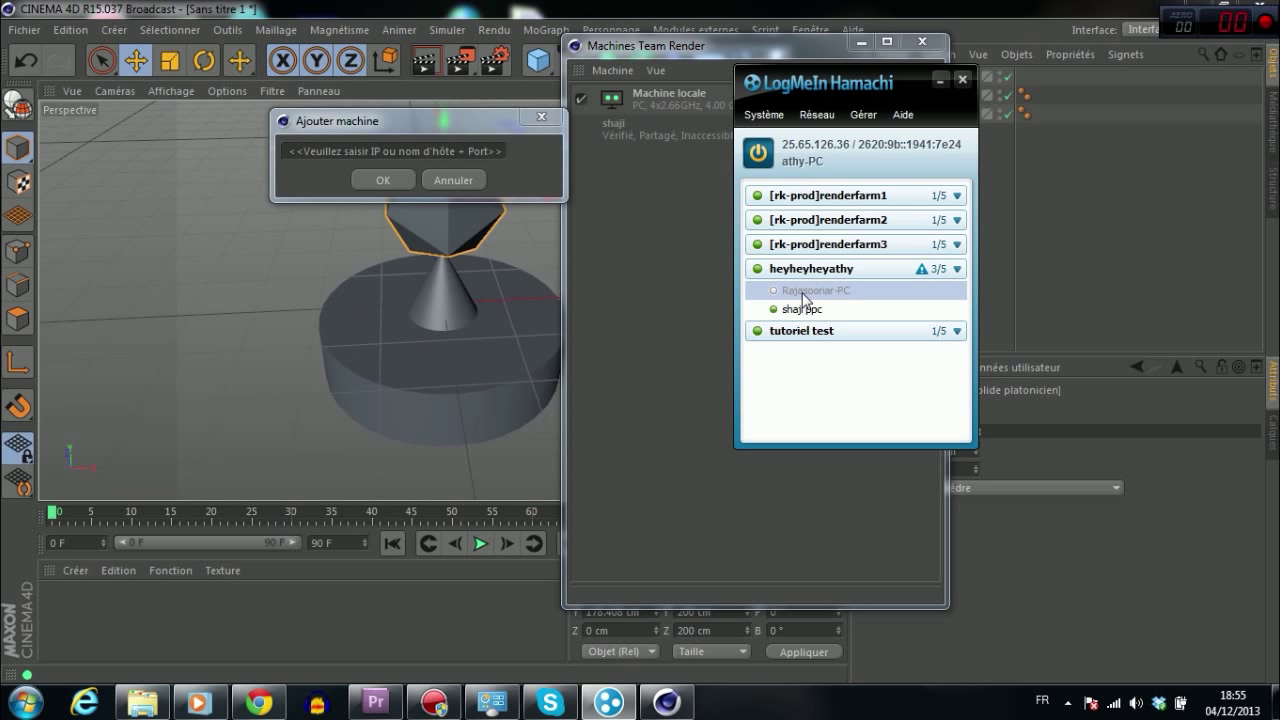
right_click(802, 293)
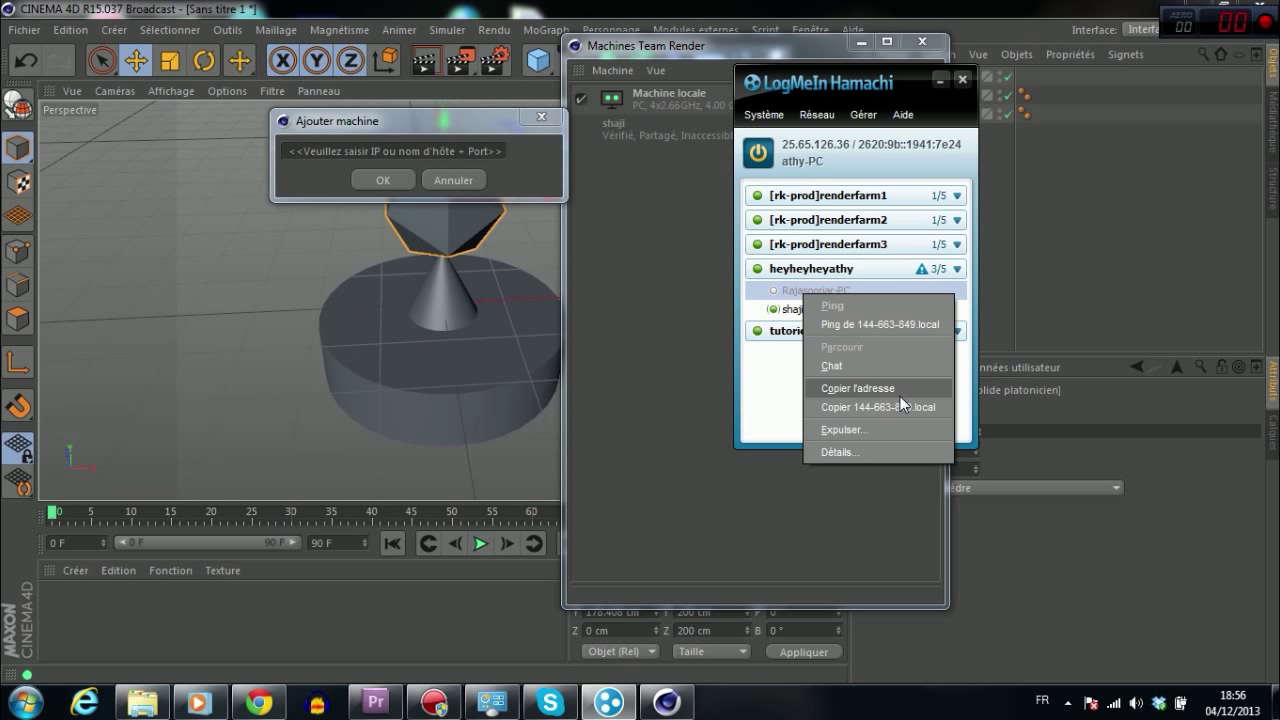
Step: Copy the remote PC's address and enter 125.158.12.56 in the add-machine field
left_click(900, 392)
left_click(693, 336)
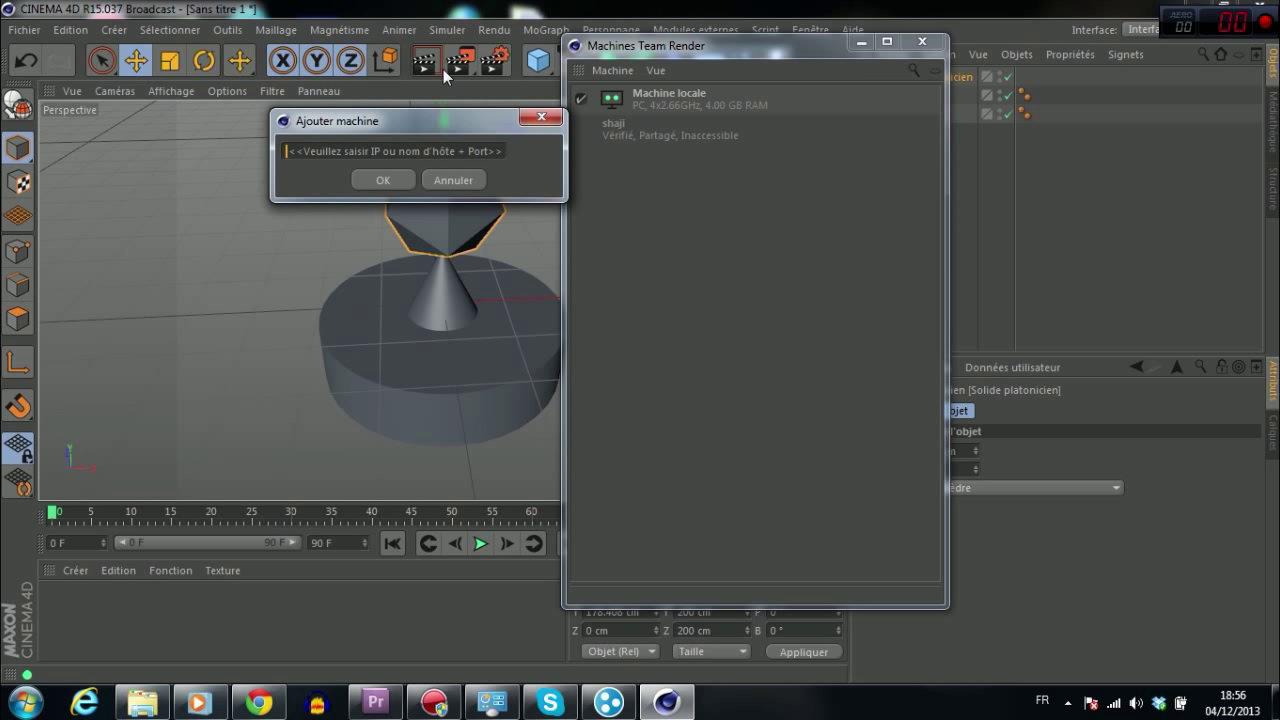
left_click_drag(424, 121, 572, 146)
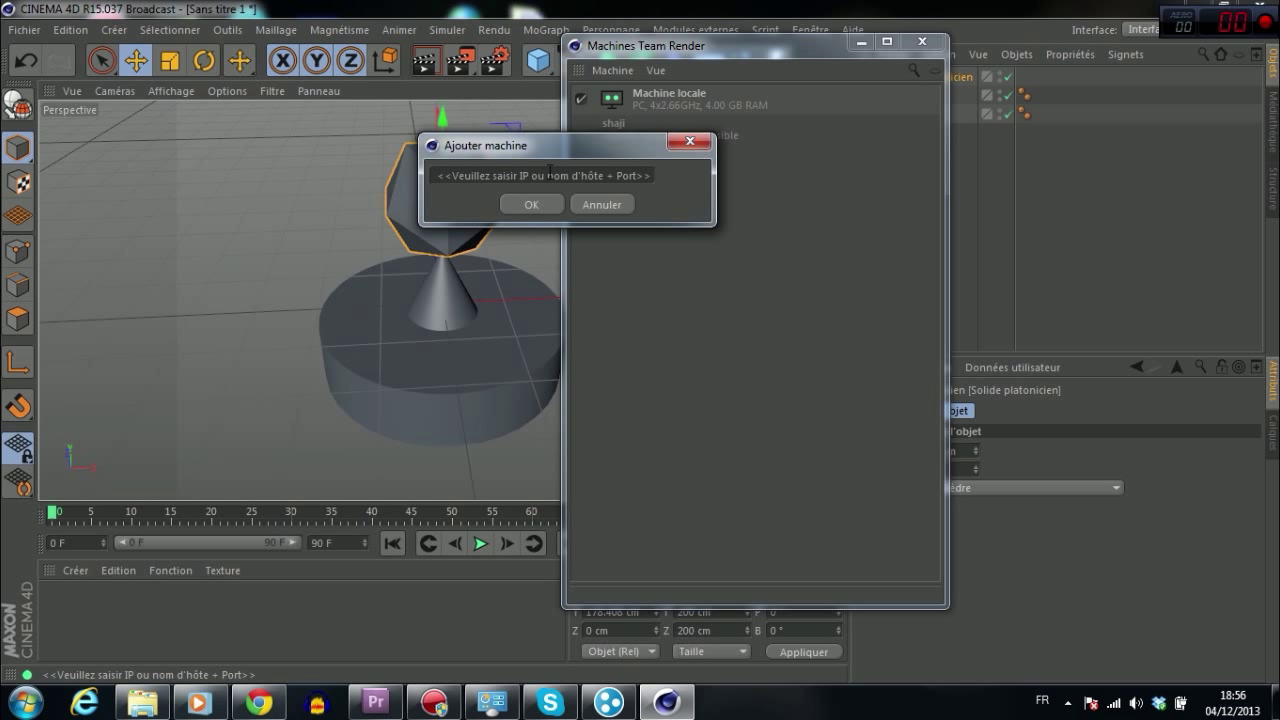
left_click(549, 172)
type("125.158.12.56:")
left_click_drag(610, 146, 559, 202)
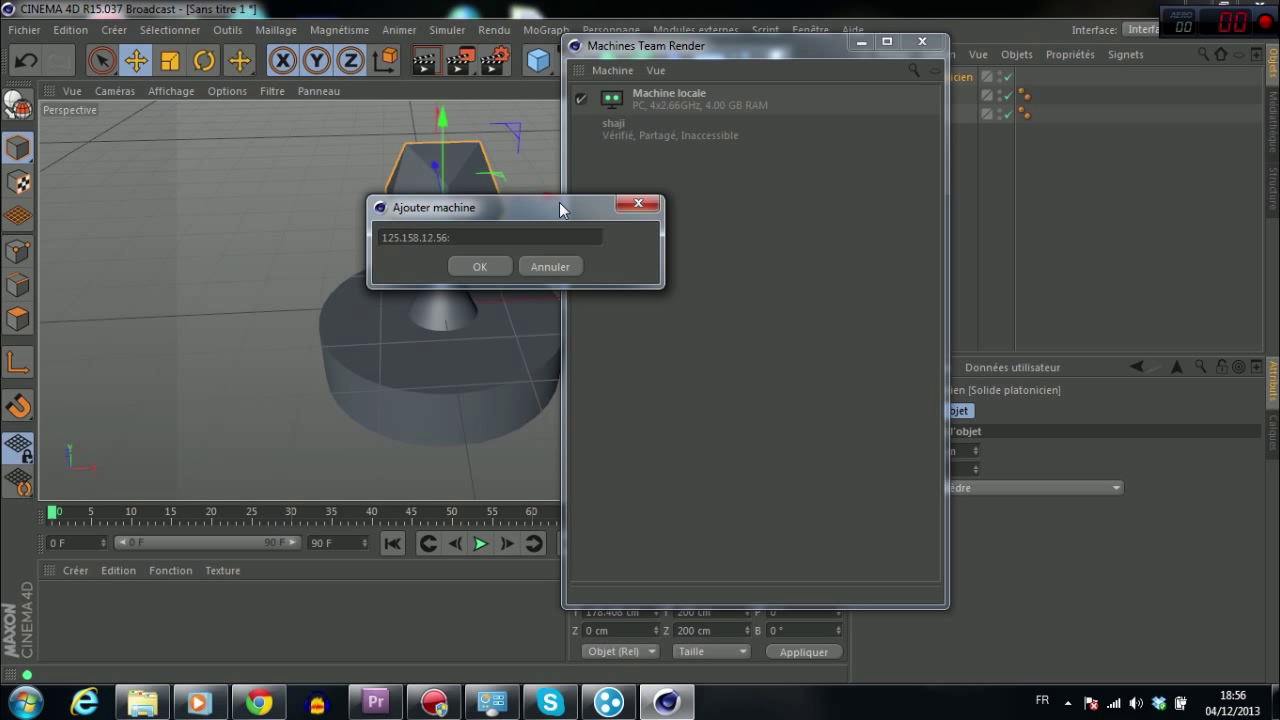
key("BackSpace")
type(":")
key("BackSpace")
type(":")
left_click(26, 702)
key("BackSpace")
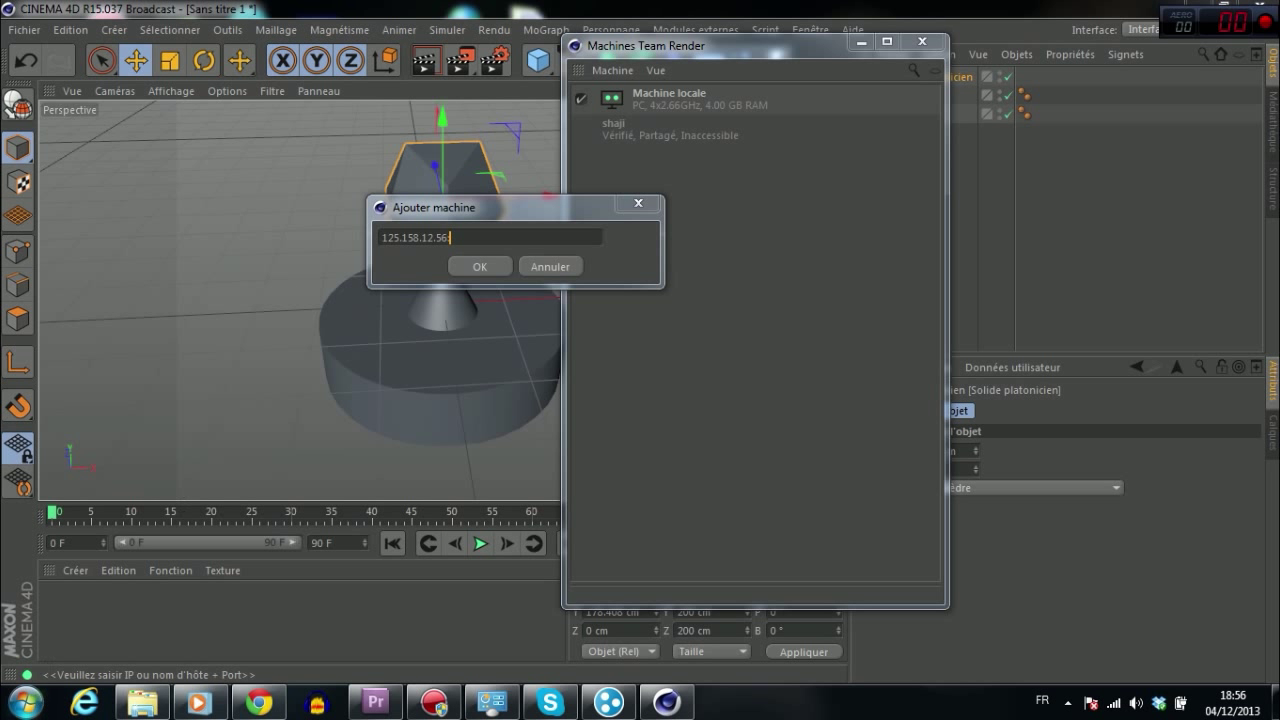
Step: Launch Team Render Client by searching 'team' in the Start menu
left_click(26, 702)
type("team")
key("Down")
key("Return")
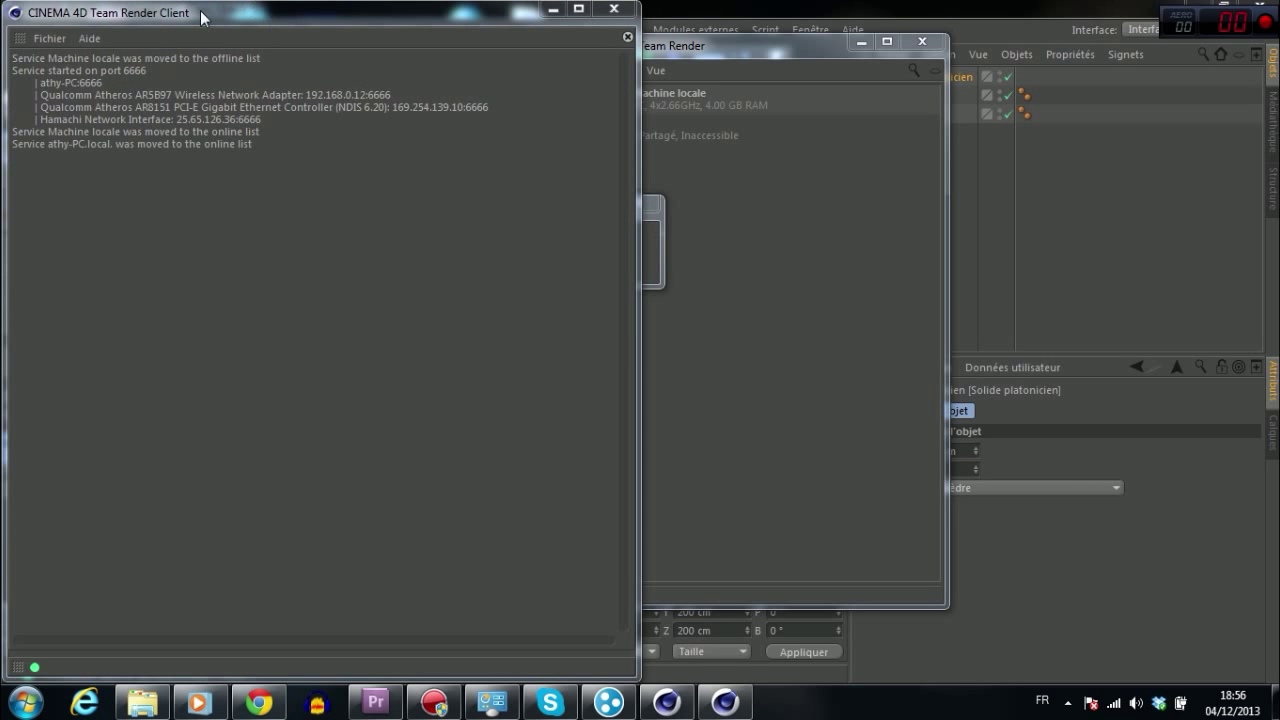
Step: Confirm the Team Render port is 6666 in the client's general preferences, then close them
left_click(48, 40)
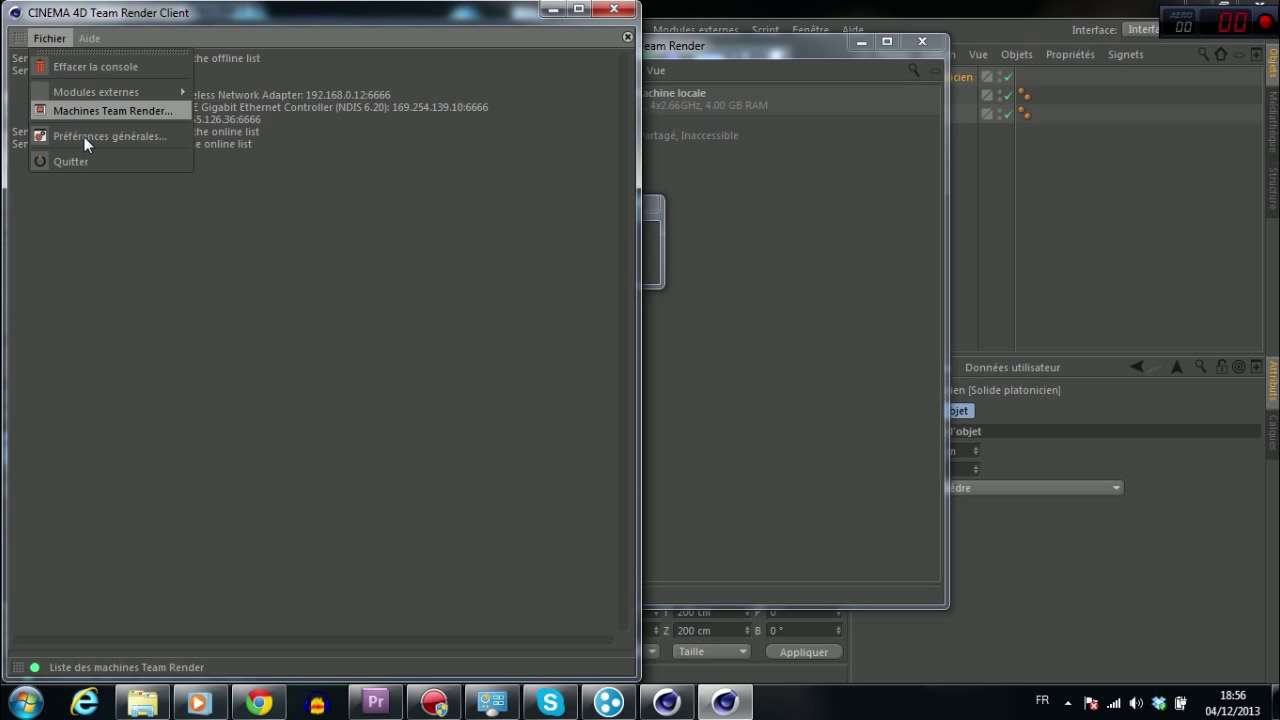
left_click(84, 137)
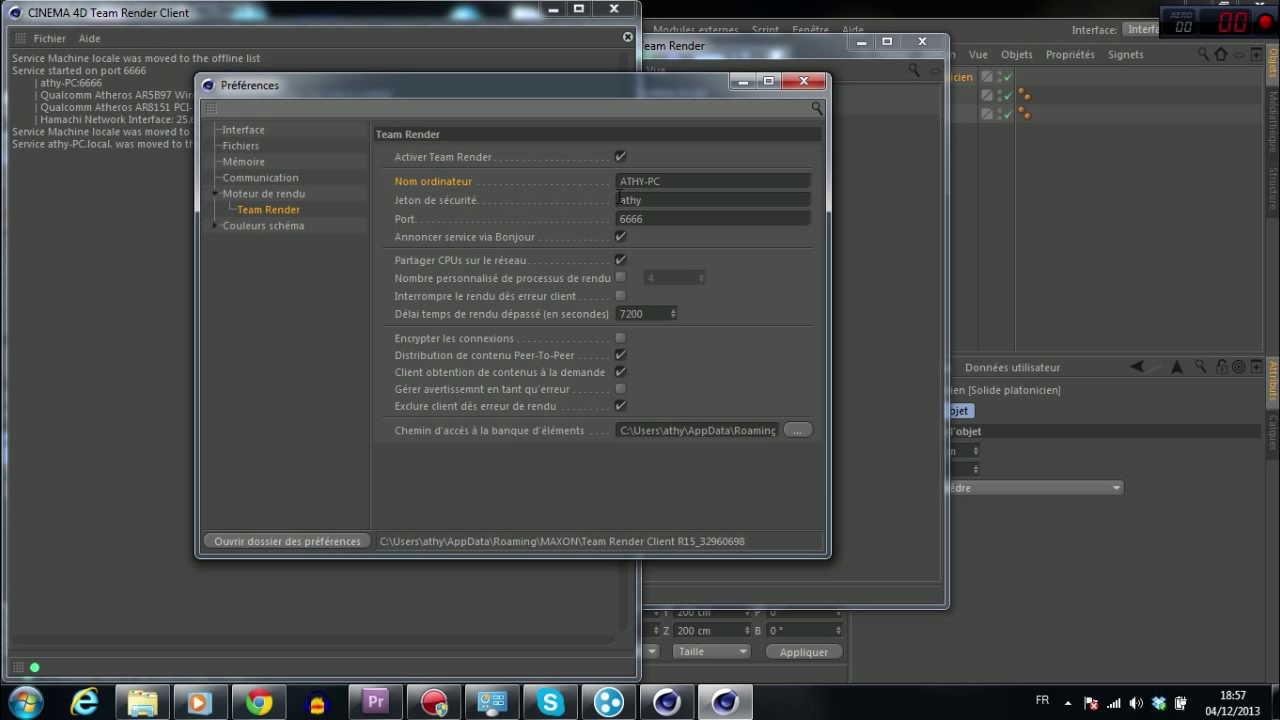
left_click(650, 218)
double_click(672, 219)
left_click(672, 219)
left_click(648, 219)
left_click(800, 82)
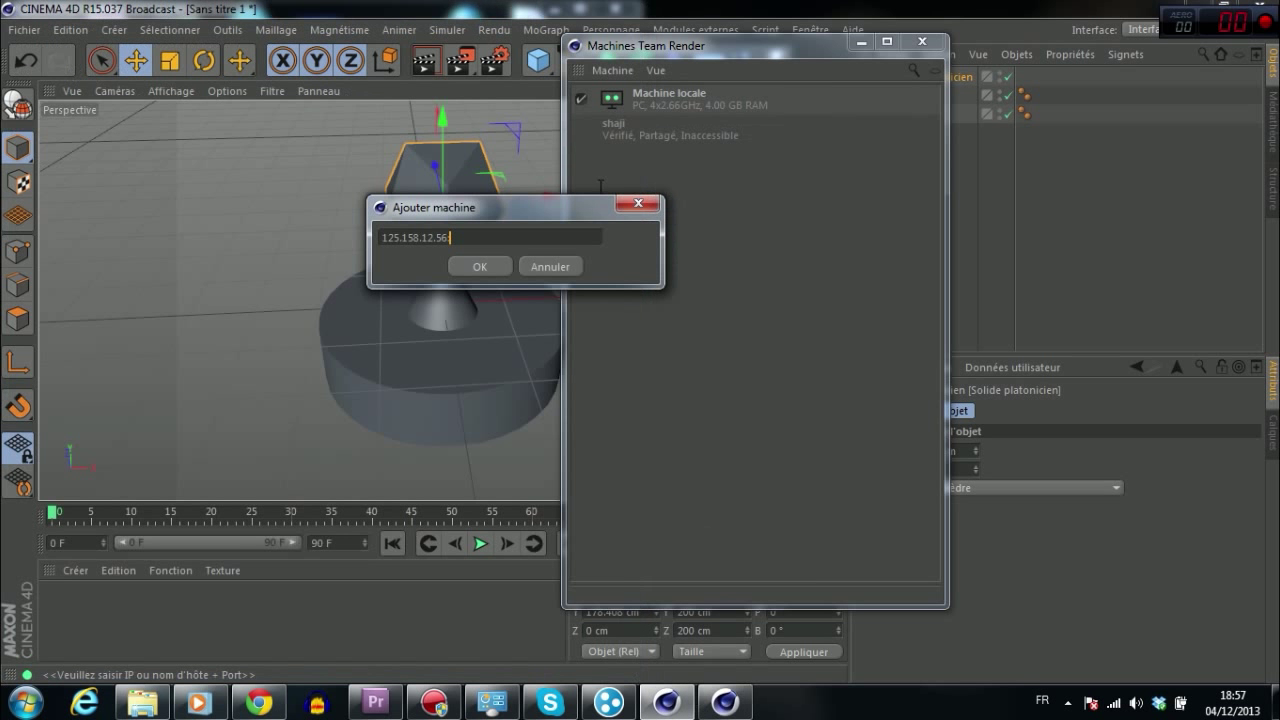
left_click_drag(581, 208, 708, 178)
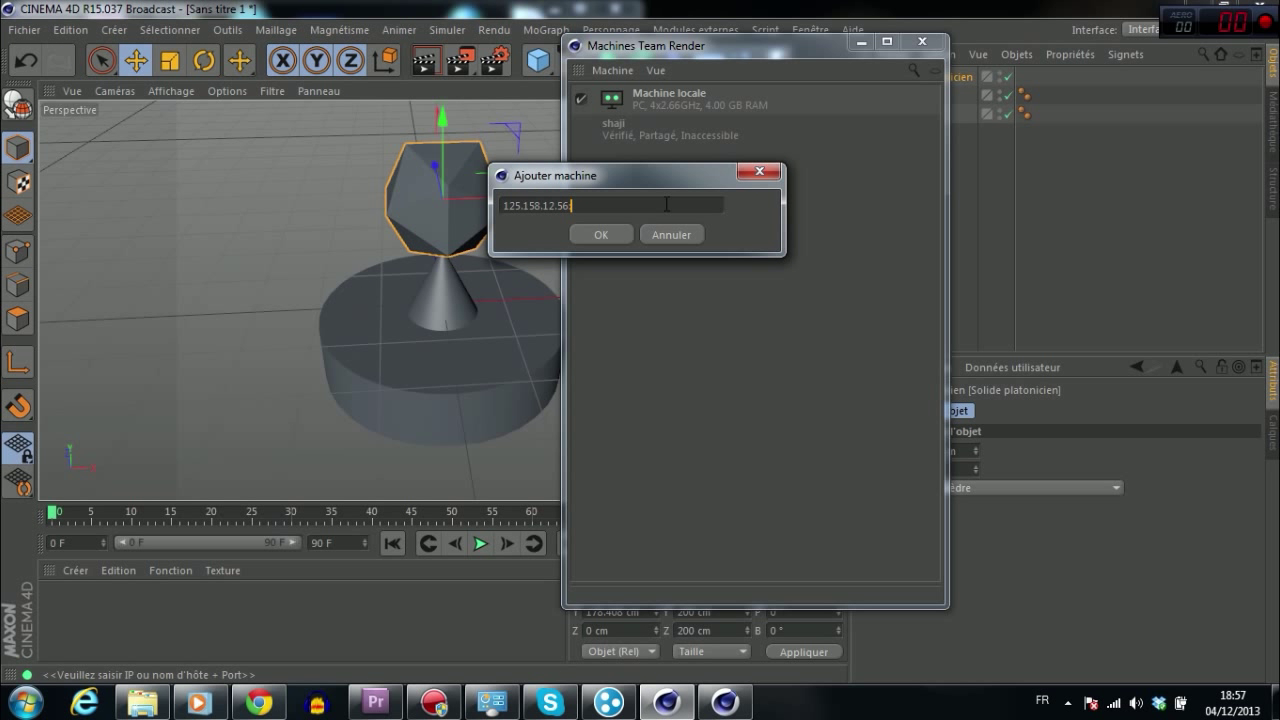
Step: Append :6666 so the address reads 125.158.12.56:6666, and close the prompt
type(":6666")
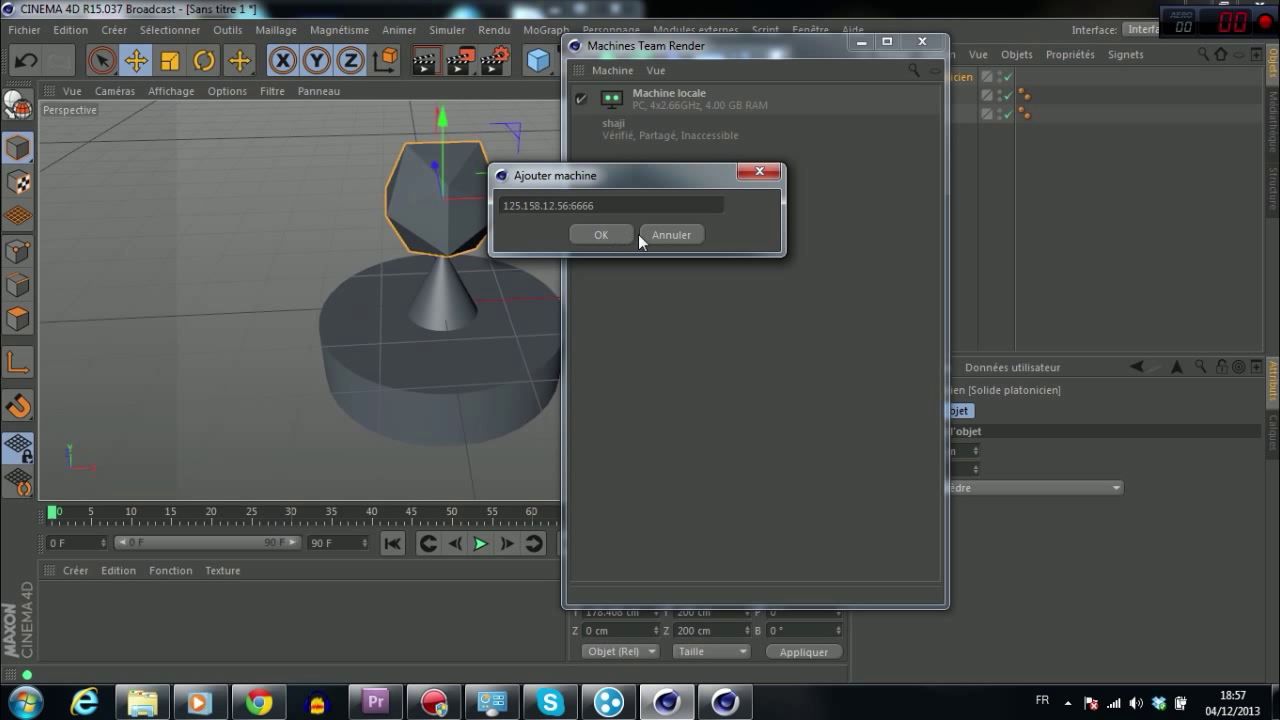
left_click(672, 234)
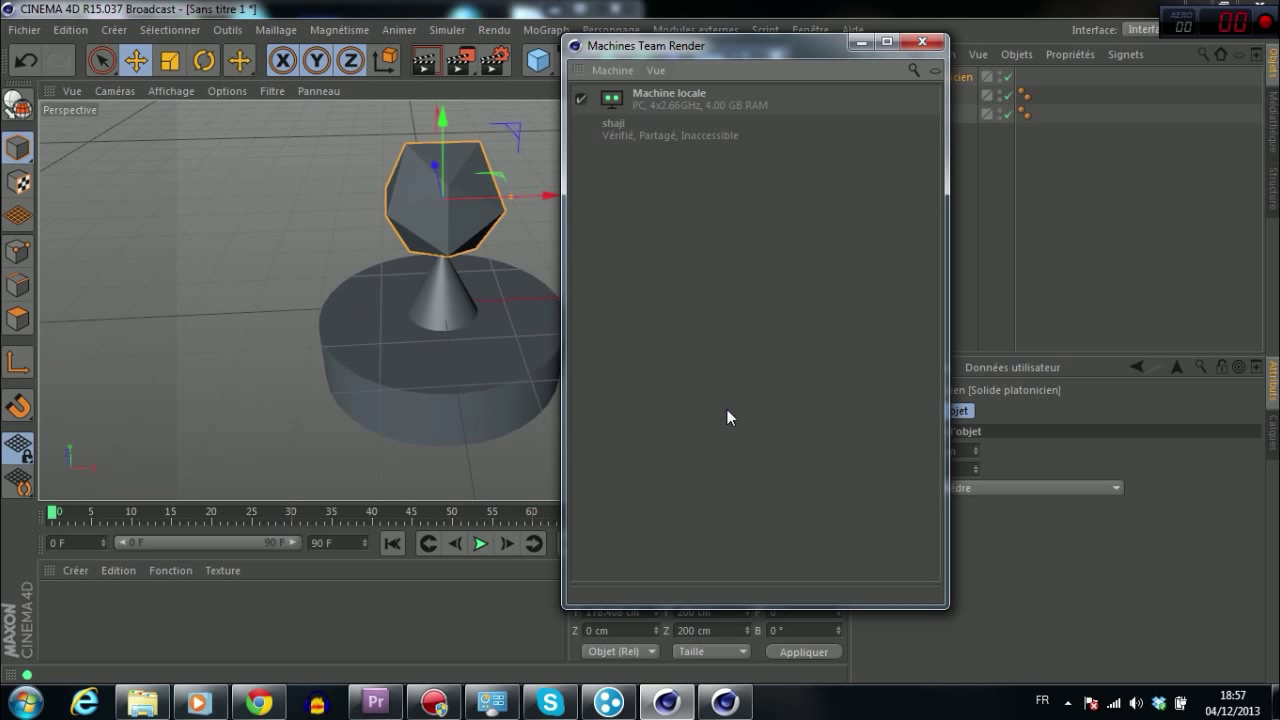
Step: Retype the security token in Team Render Client's preferences, confirm it, and close the client
left_click(725, 703)
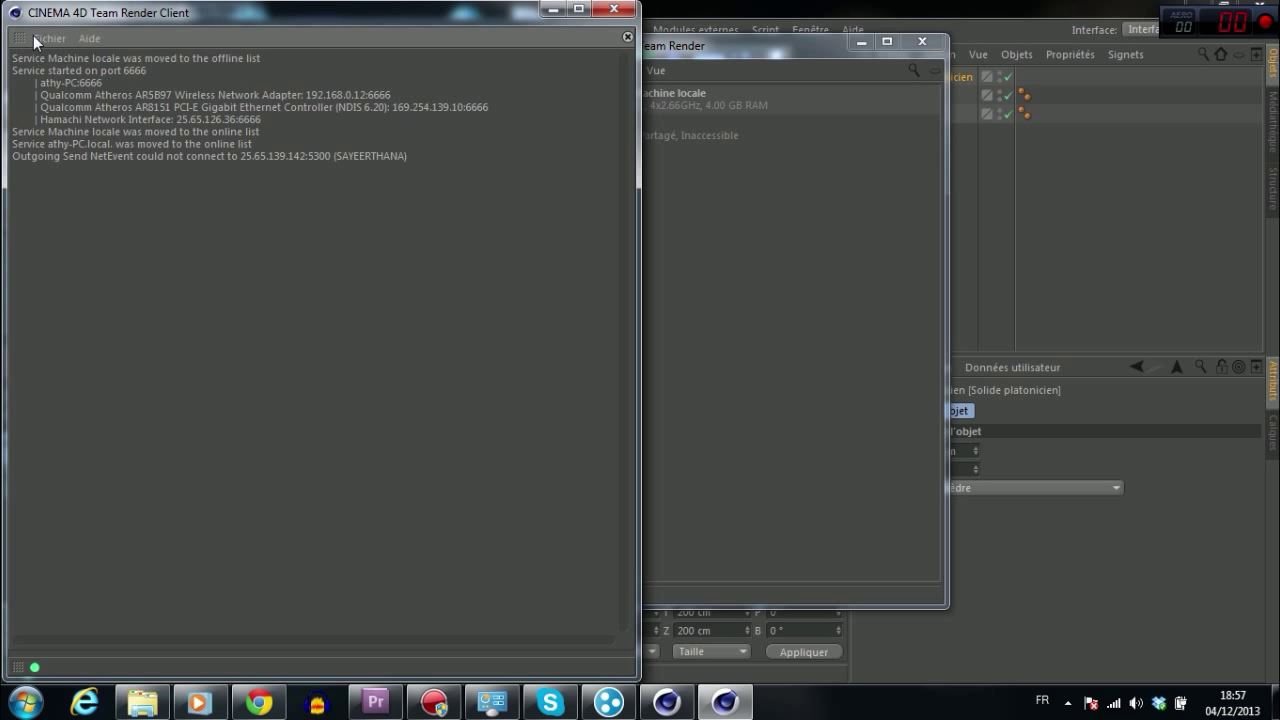
left_click(60, 39)
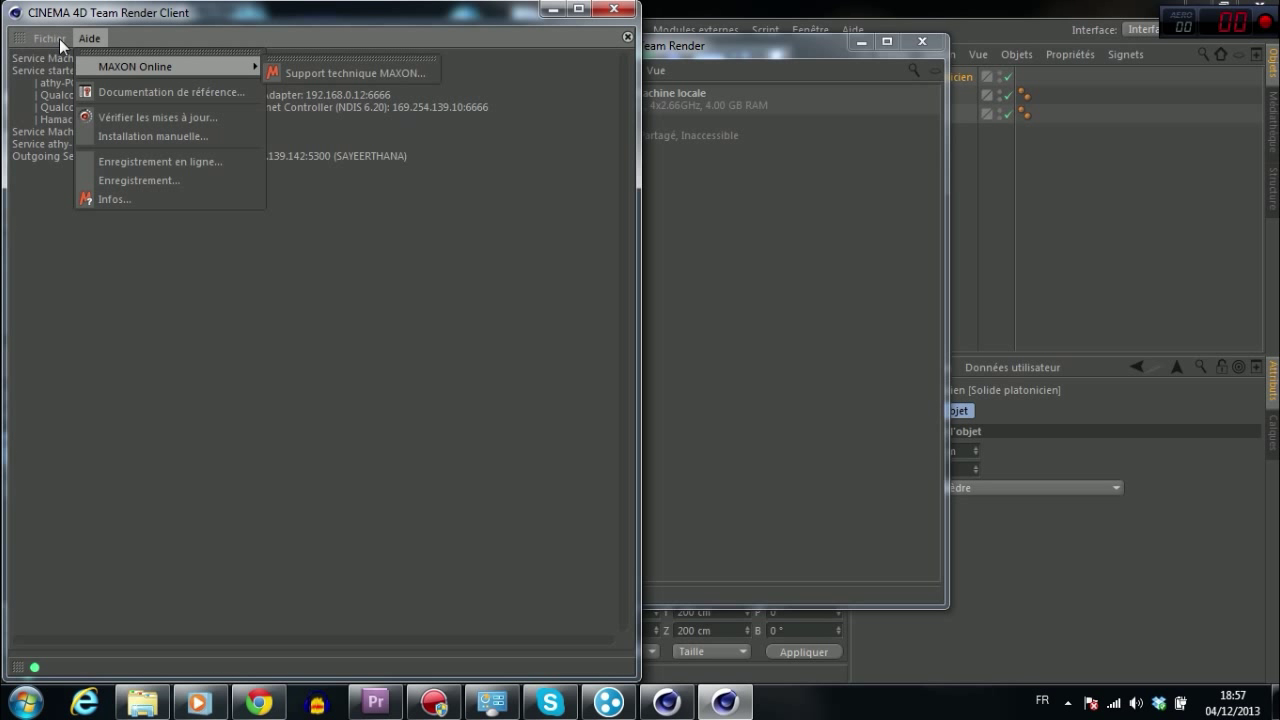
left_click(72, 136)
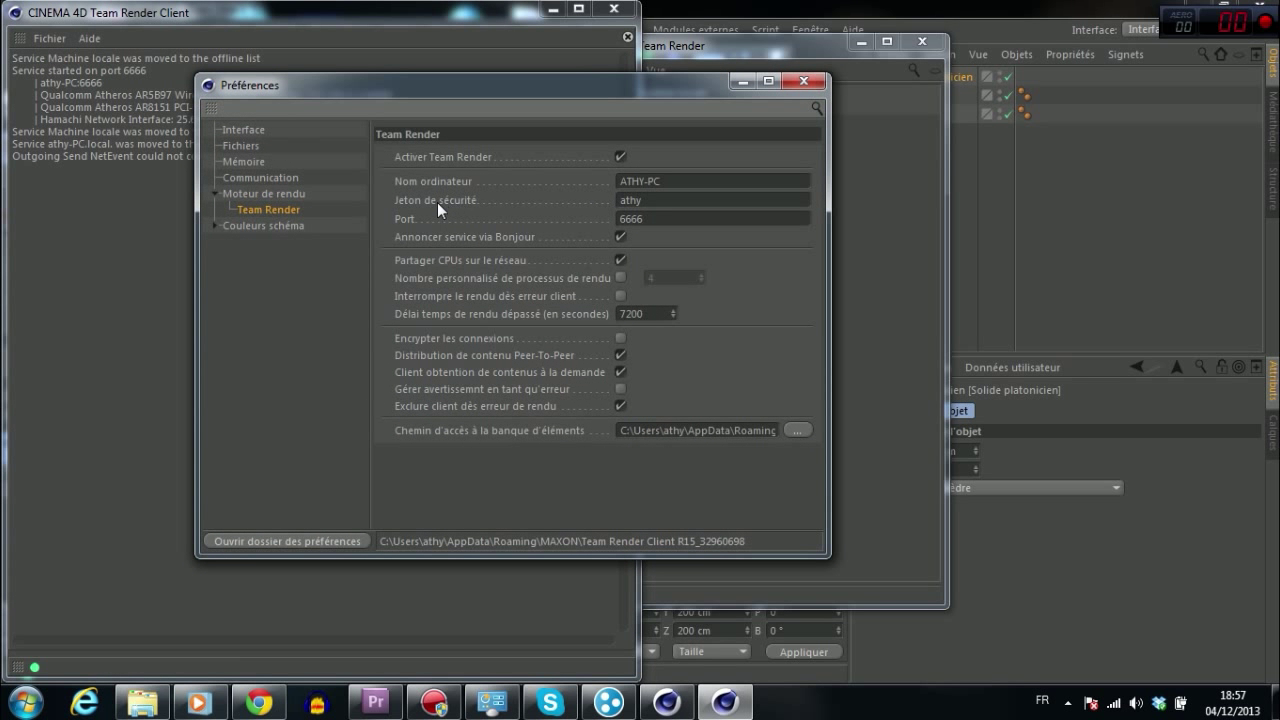
left_click(638, 200)
key("Return")
left_click(805, 81)
left_click(613, 8)
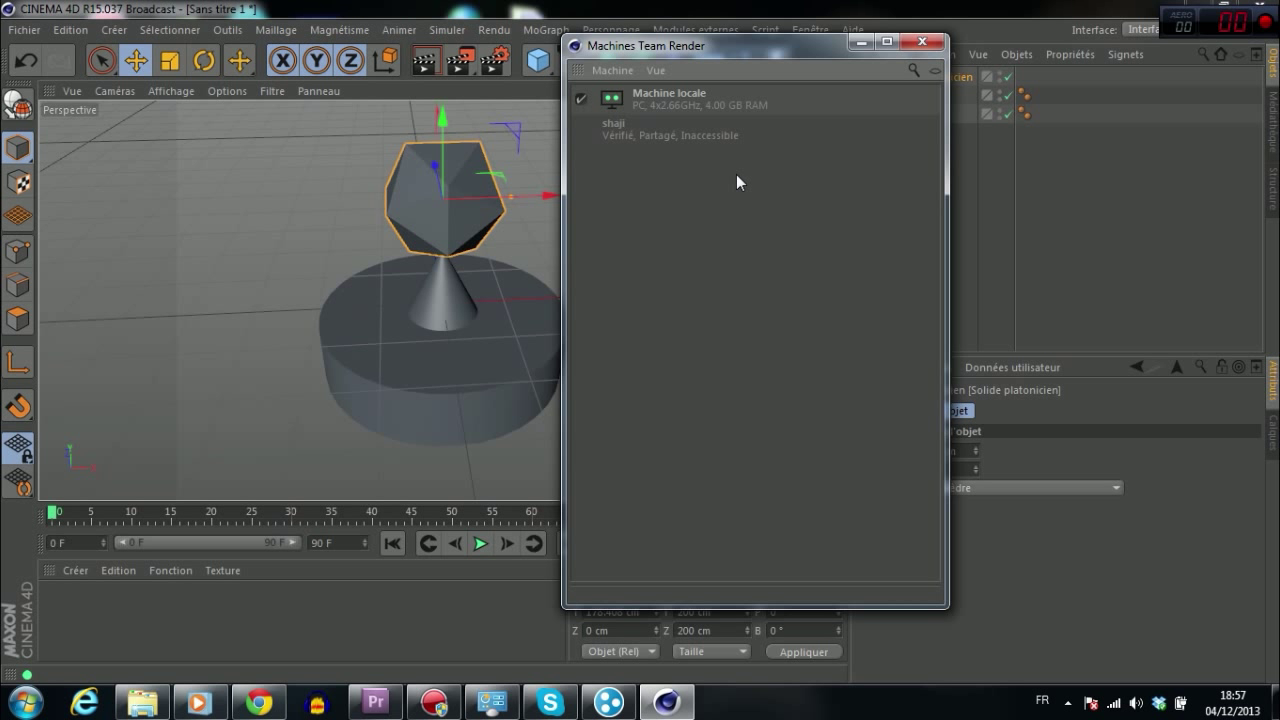
Step: Close the Team Render machines list and quit Cinema 4D without saving
left_click(922, 41)
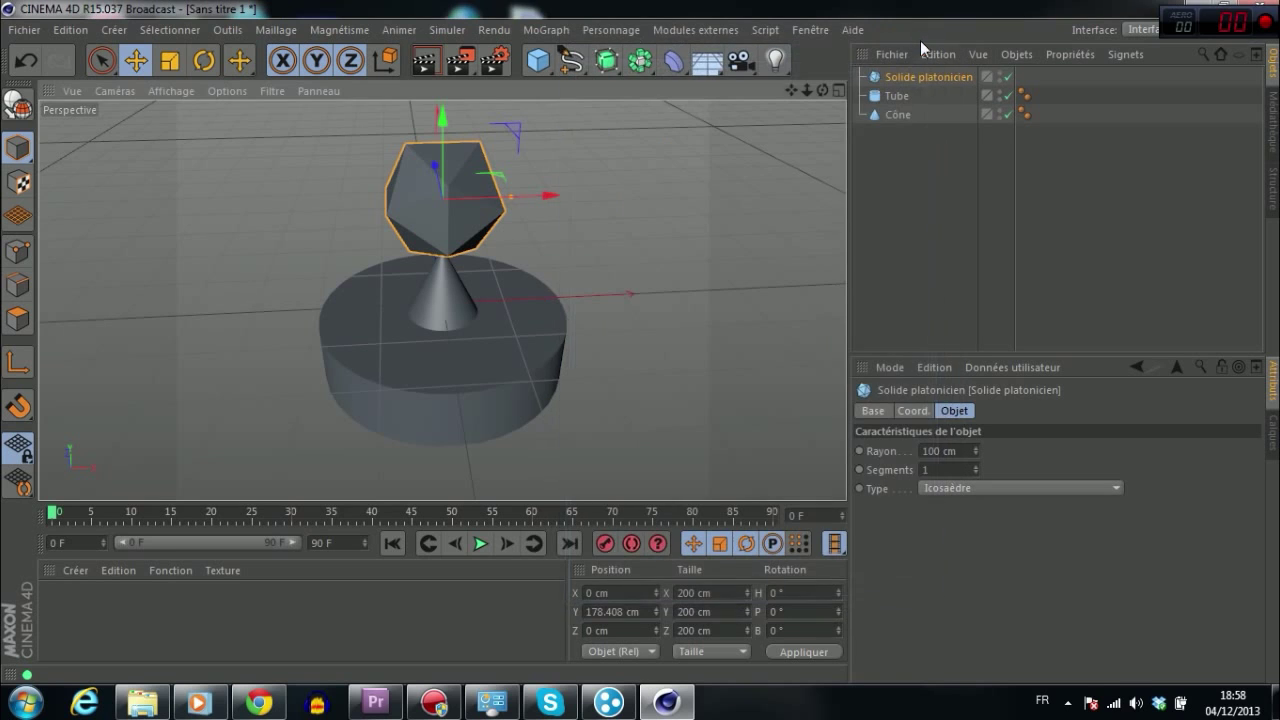
left_click(1268, 8)
left_click(763, 422)
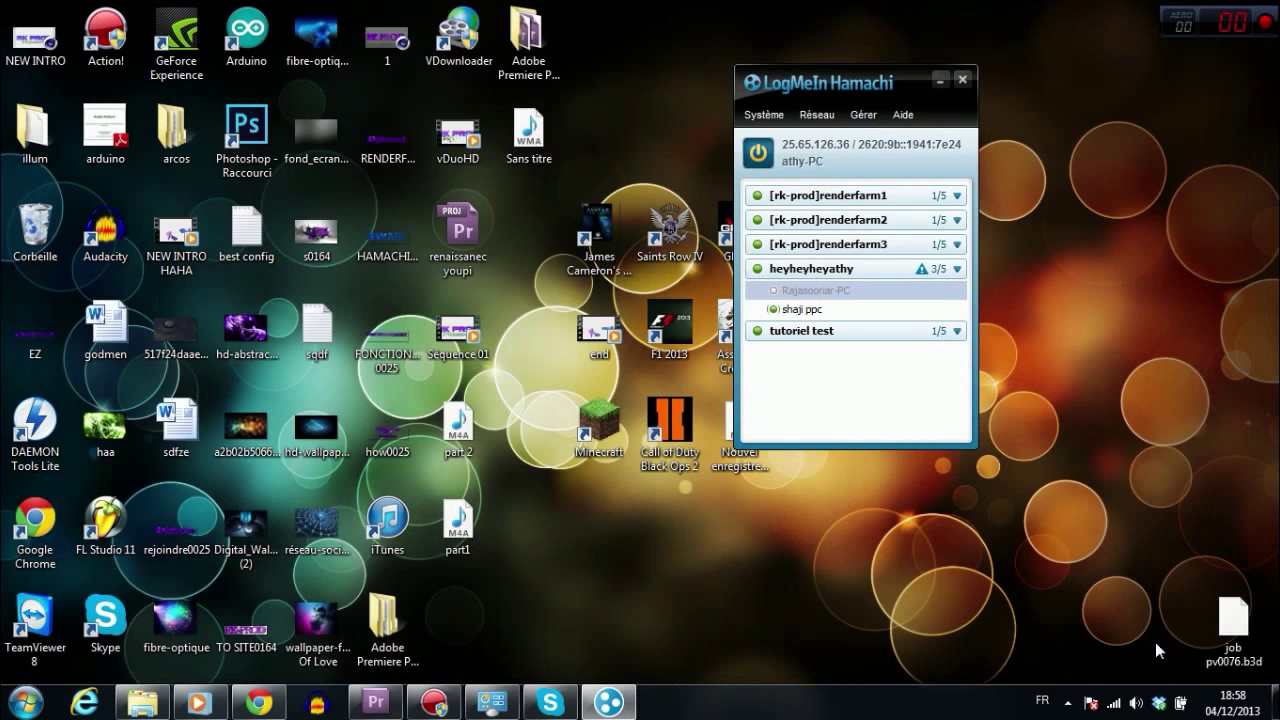
Step: Open the Network and Sharing Center and set the Hamachi network 'Network' to Réseau domestique
left_click(1114, 703)
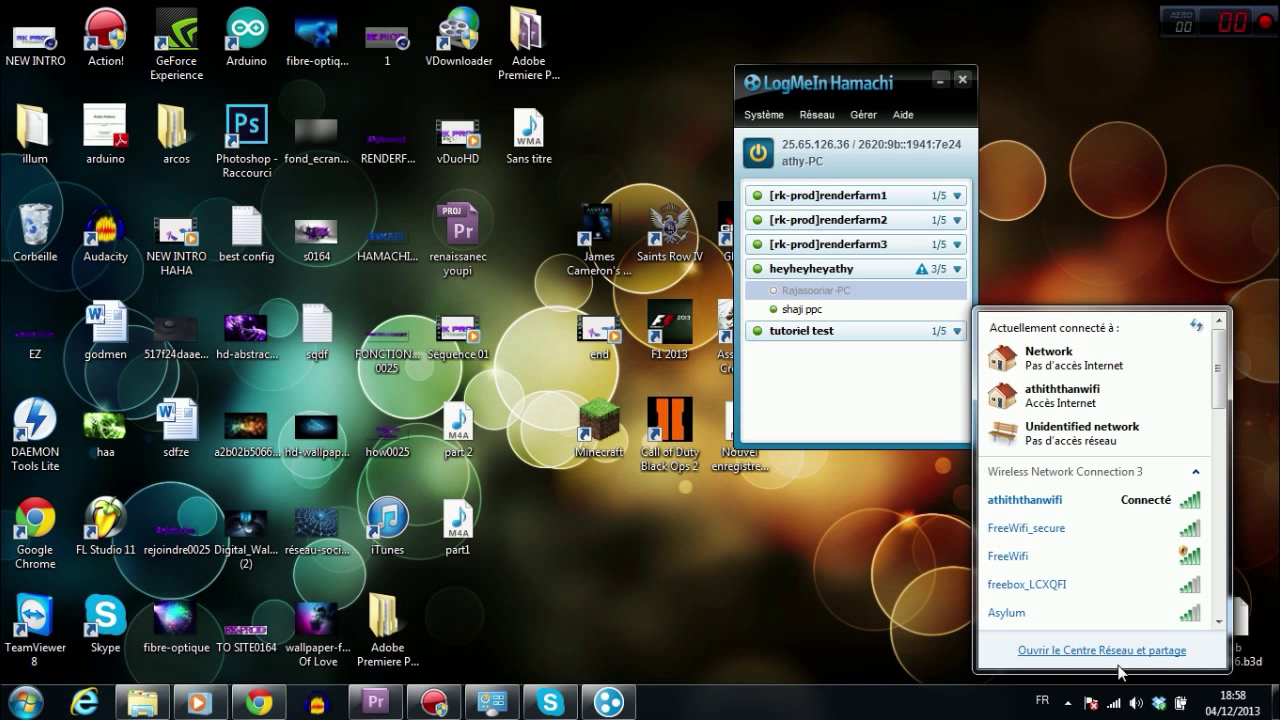
left_click(1136, 651)
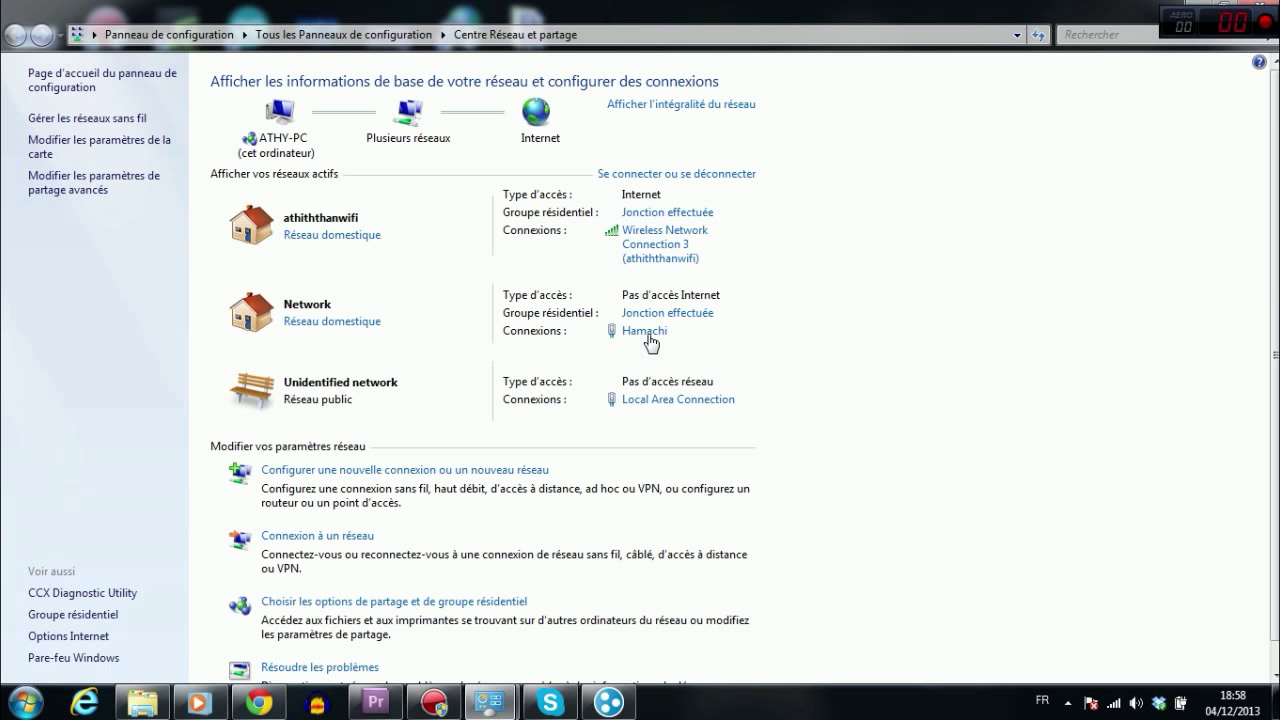
left_click(350, 324)
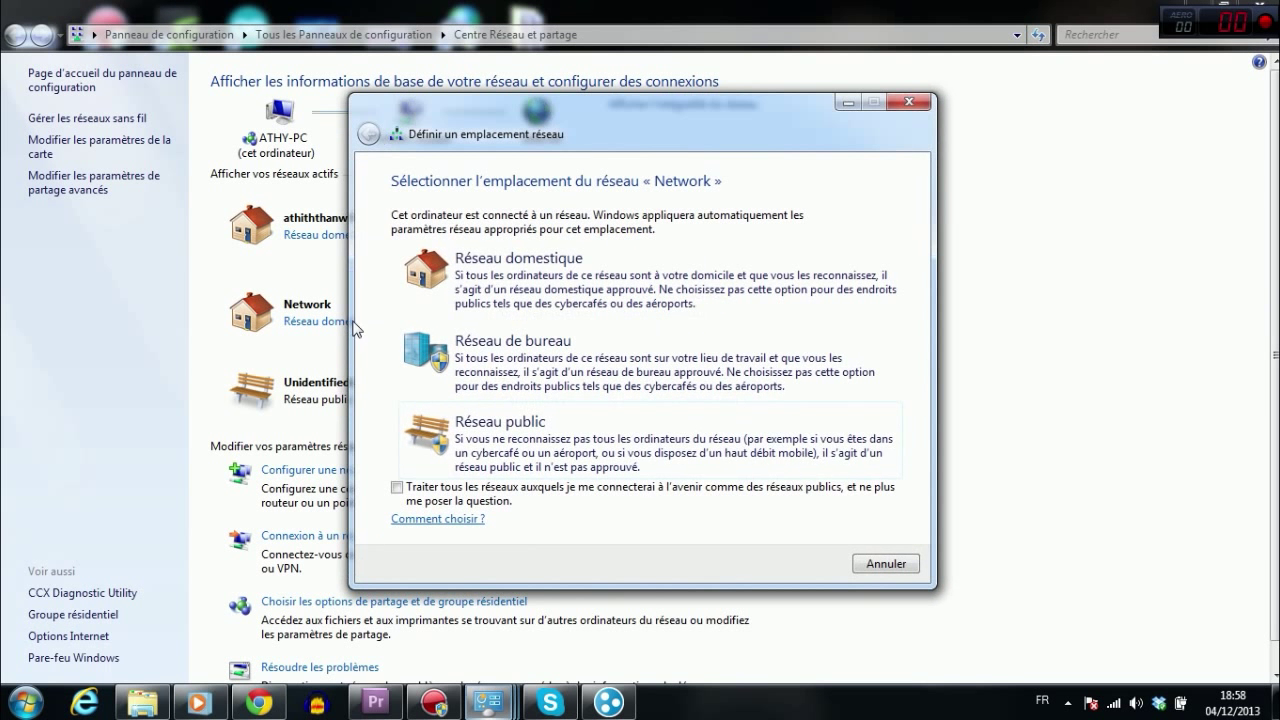
left_click(507, 428)
left_click(880, 565)
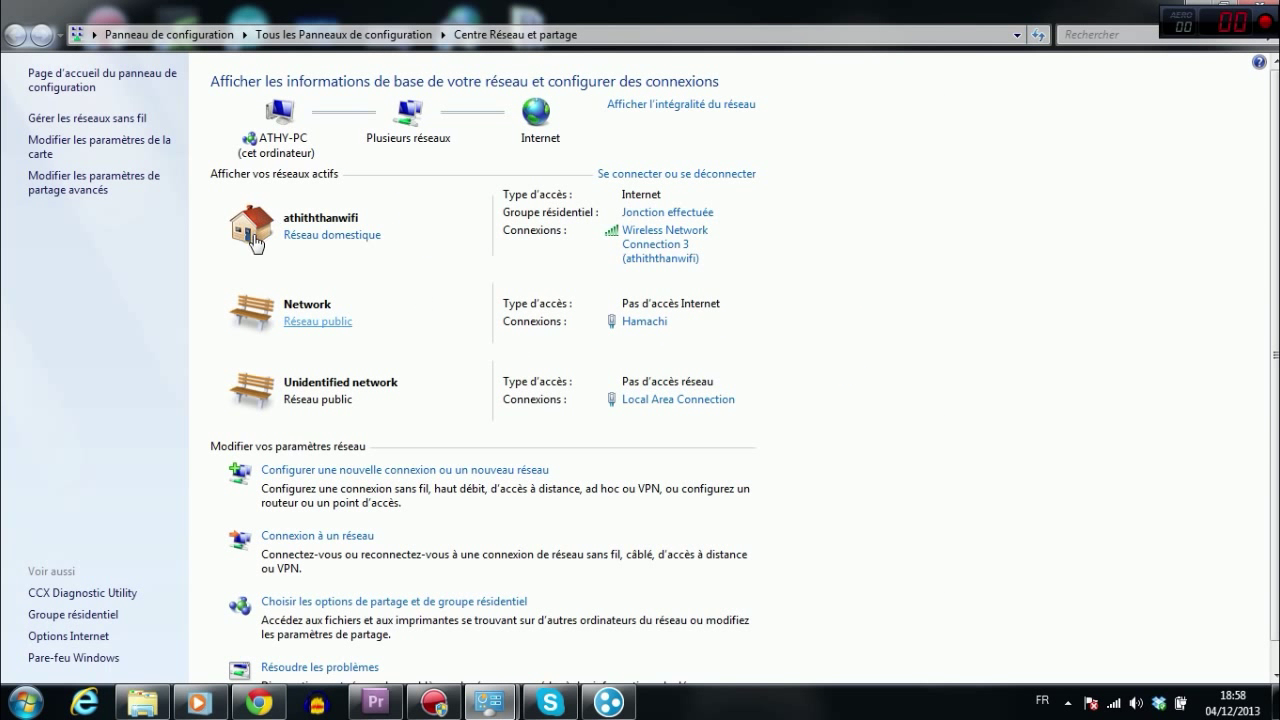
left_click(318, 322)
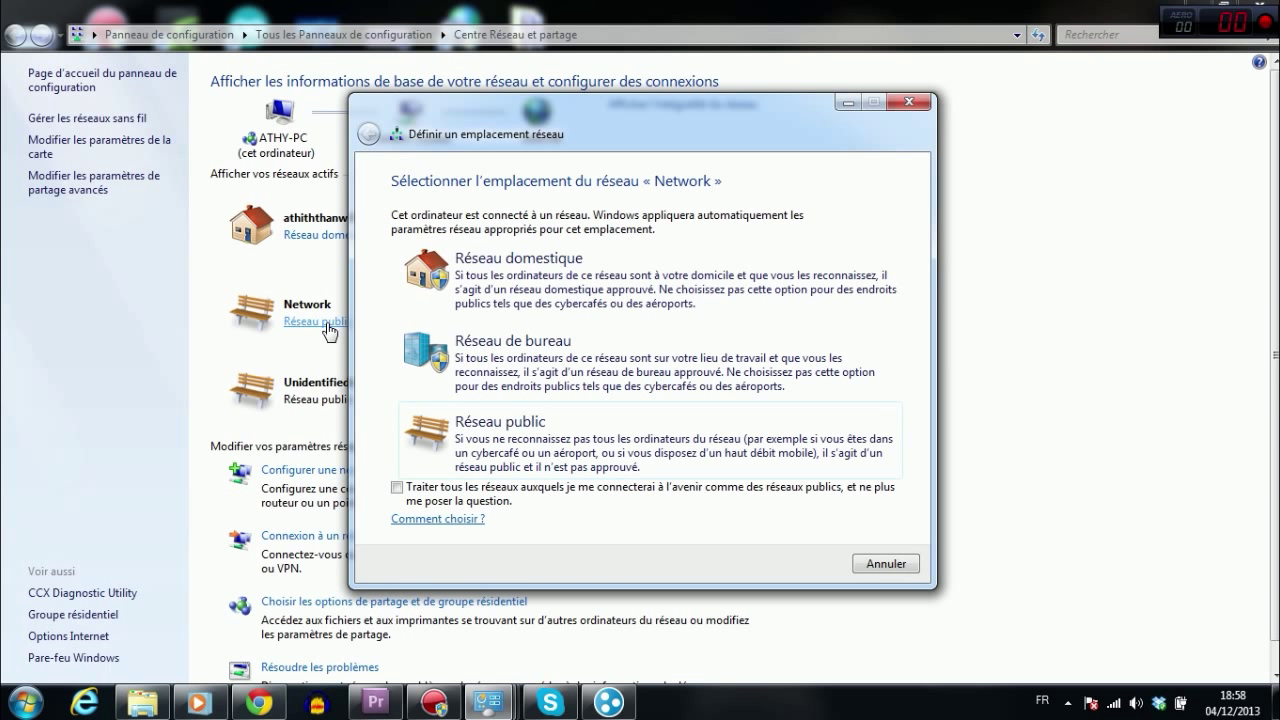
left_click(520, 270)
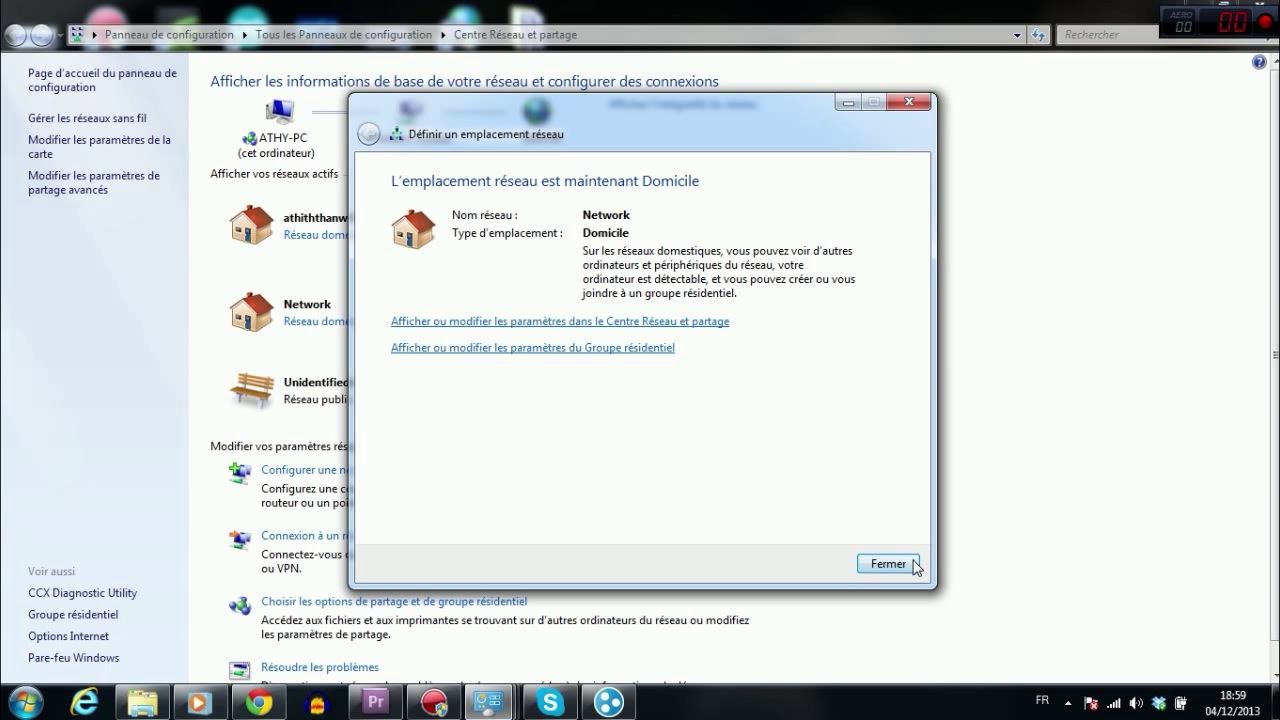
left_click(904, 566)
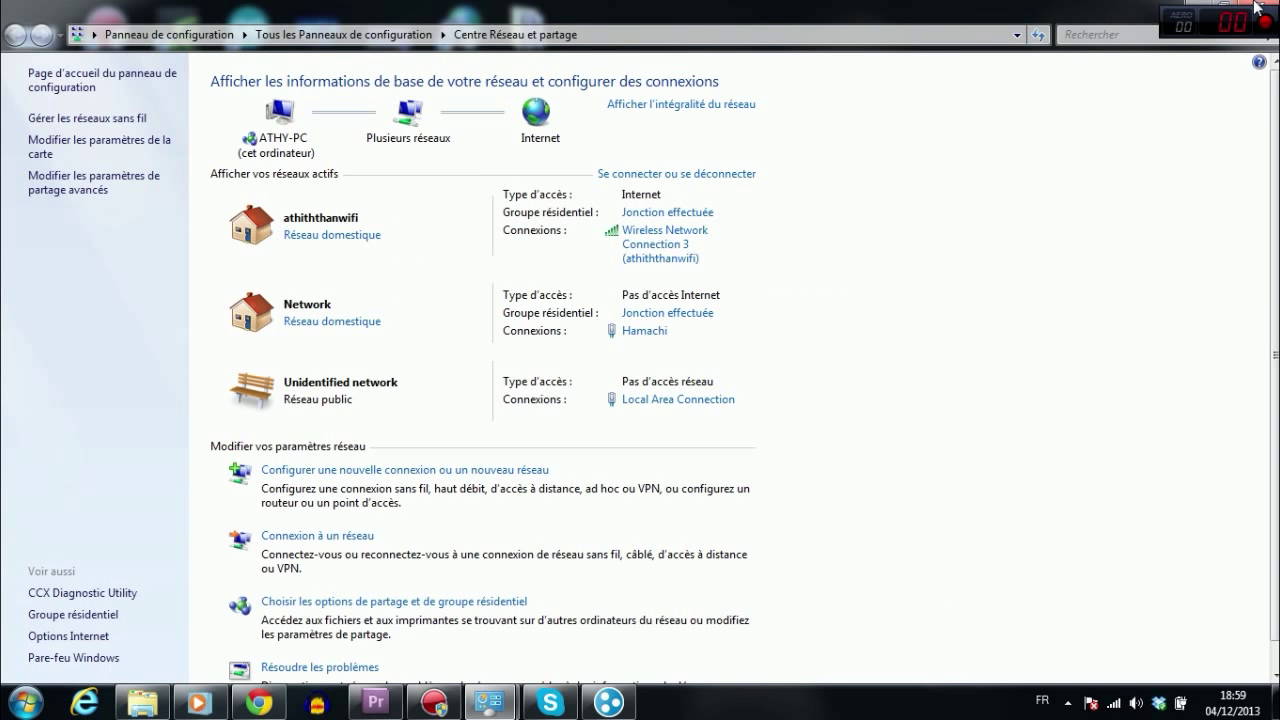
Step: Close the Centre Réseau et partage window
left_click(1257, 8)
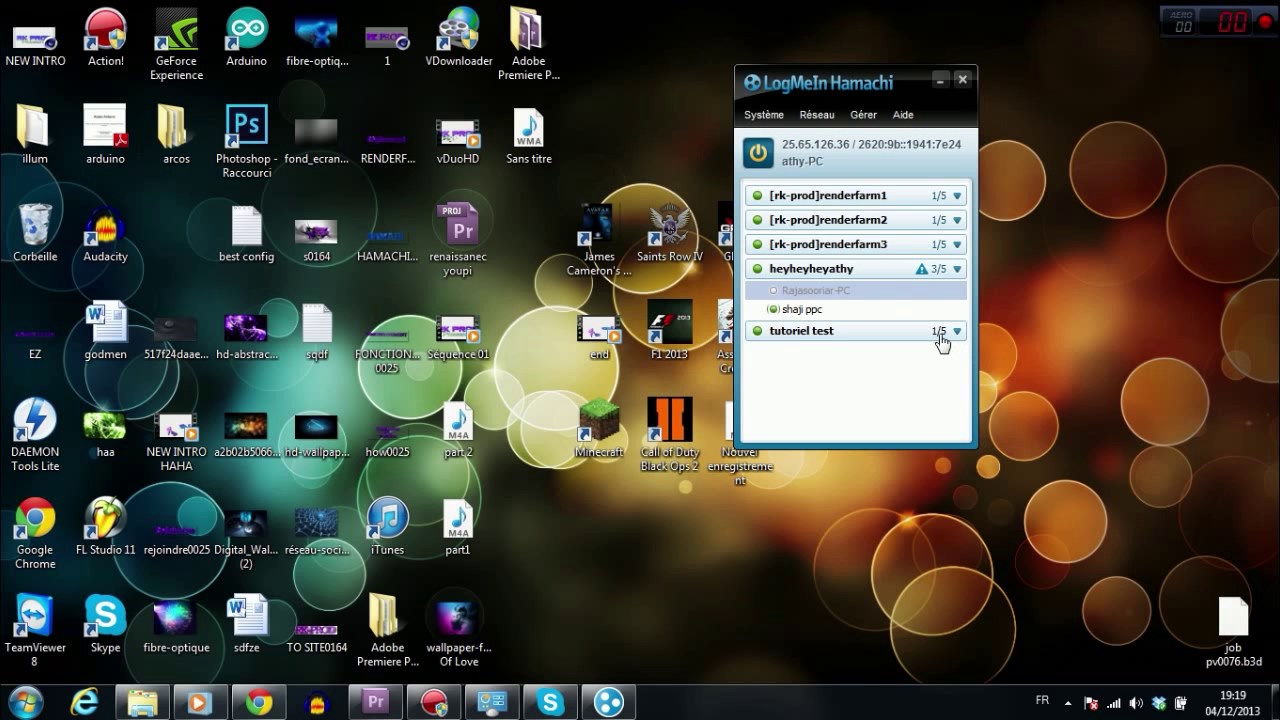
Step: Toggle the 3/5 network's member list, then open and cancel the Créer un réseau dialog
left_click(957, 268)
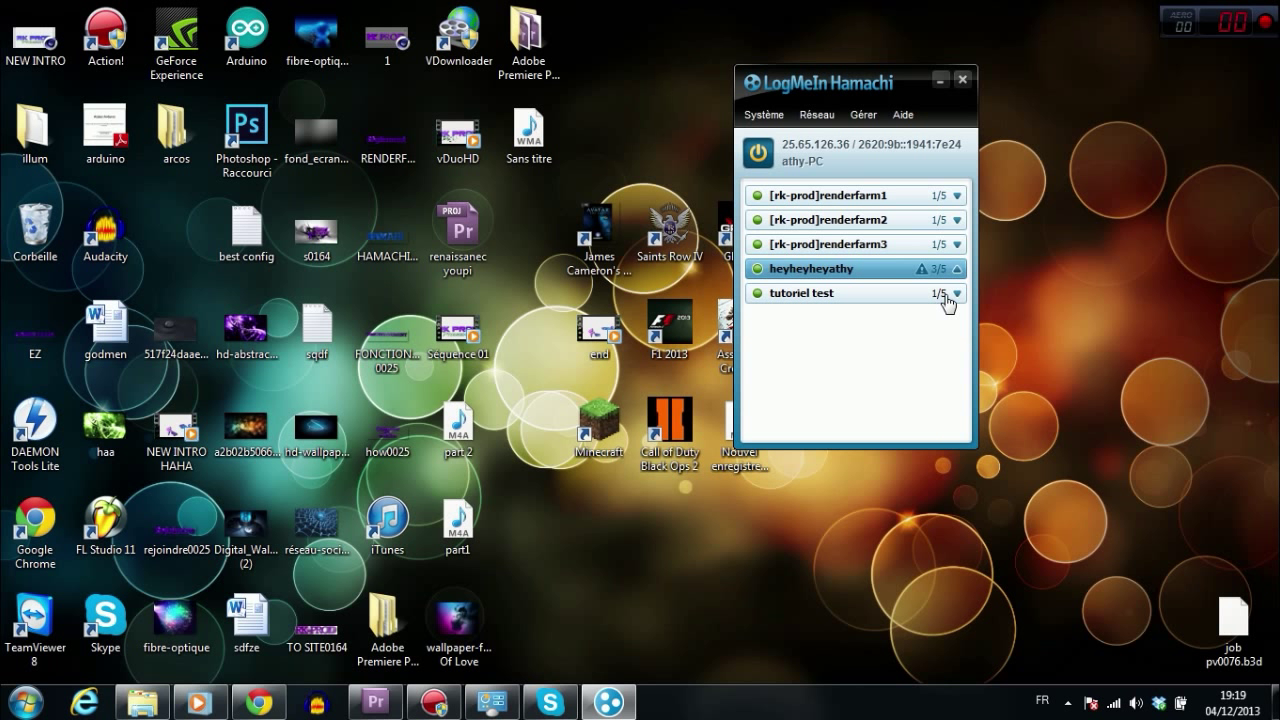
left_click(957, 269)
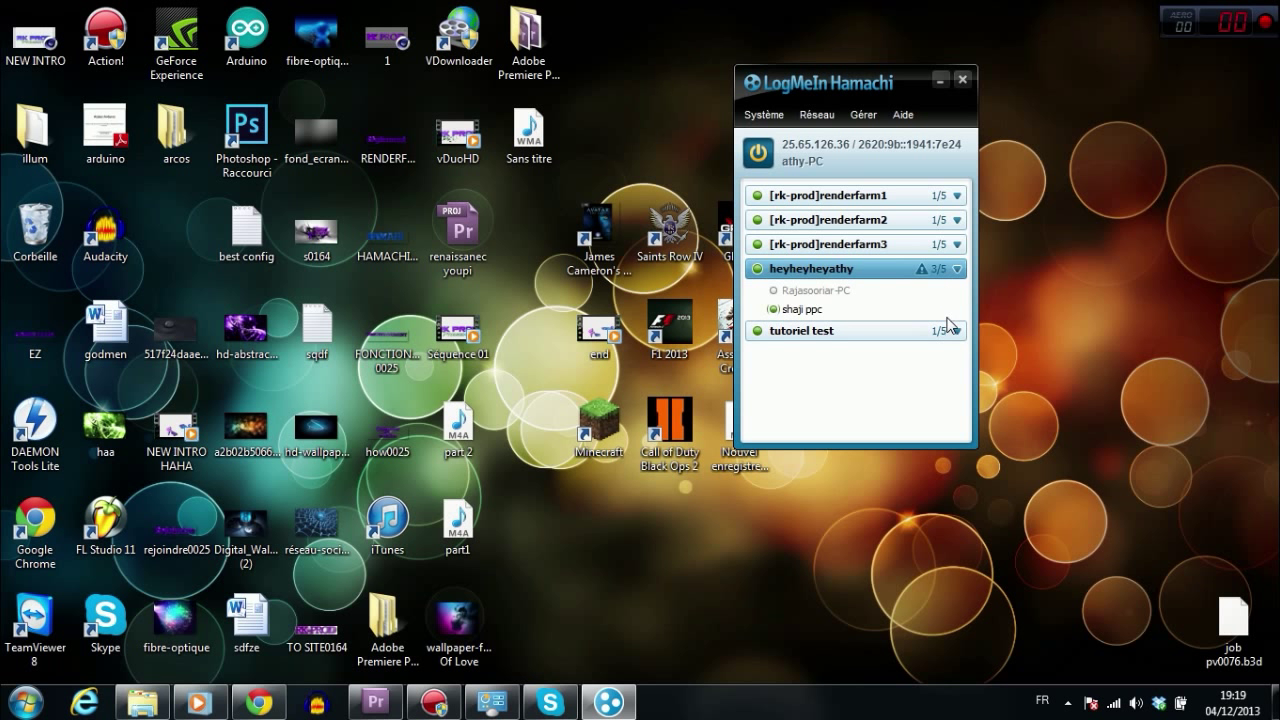
left_click(957, 269)
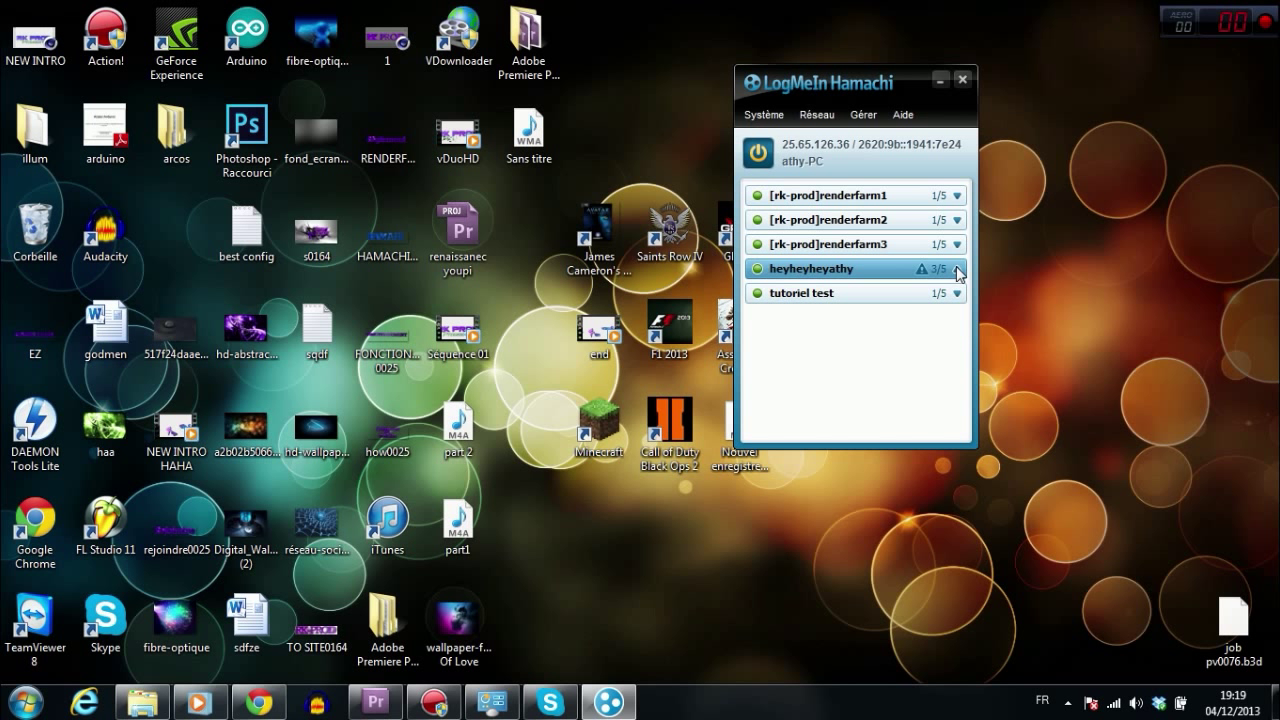
left_click(960, 273)
left_click(818, 115)
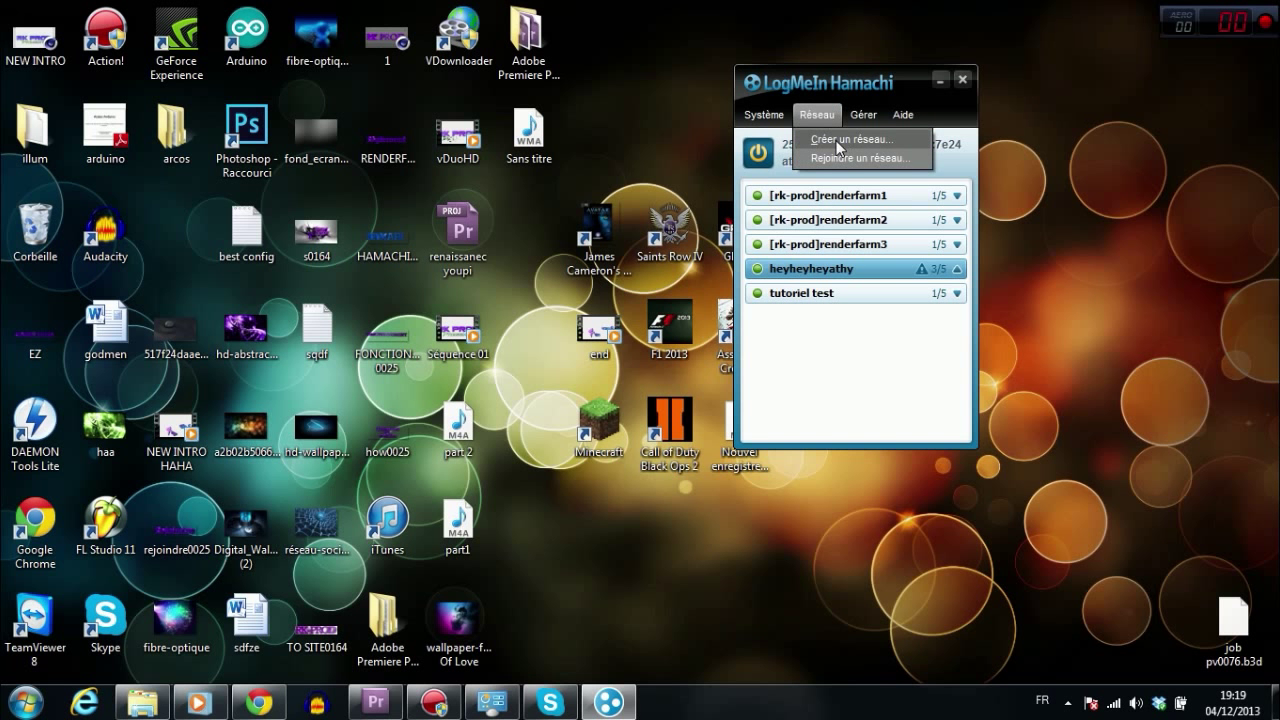
left_click(843, 146)
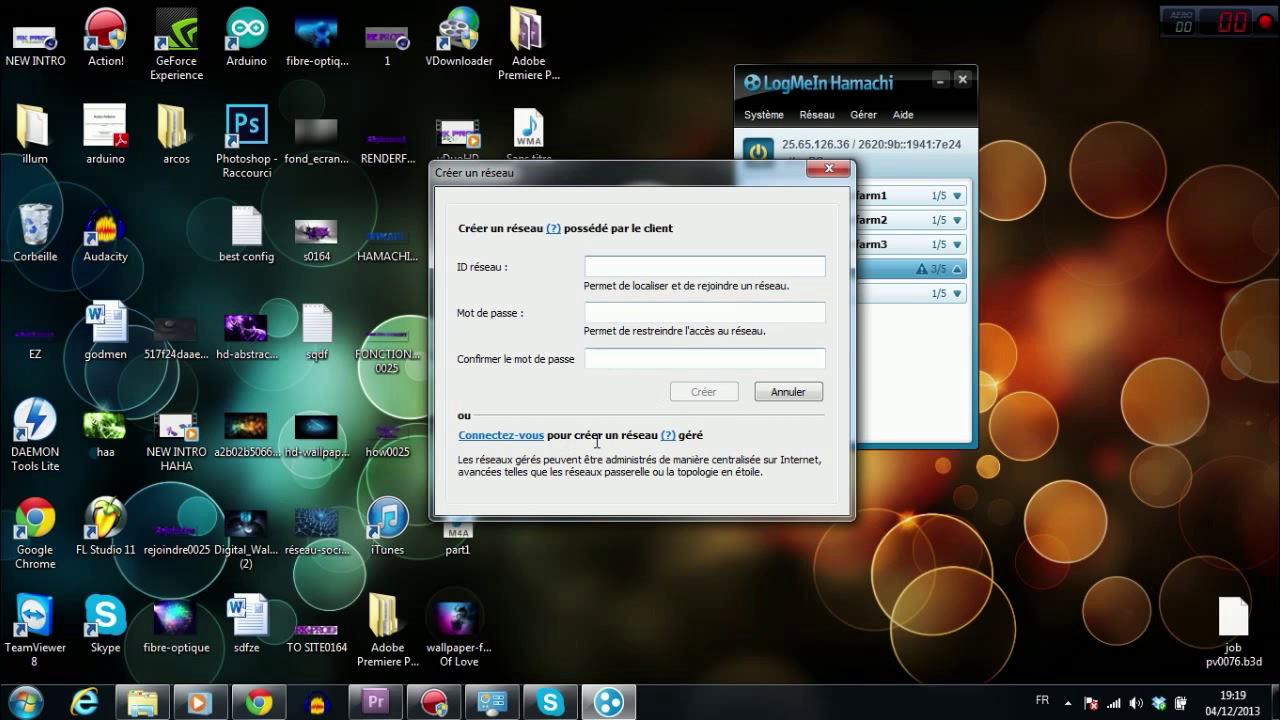
left_click(789, 392)
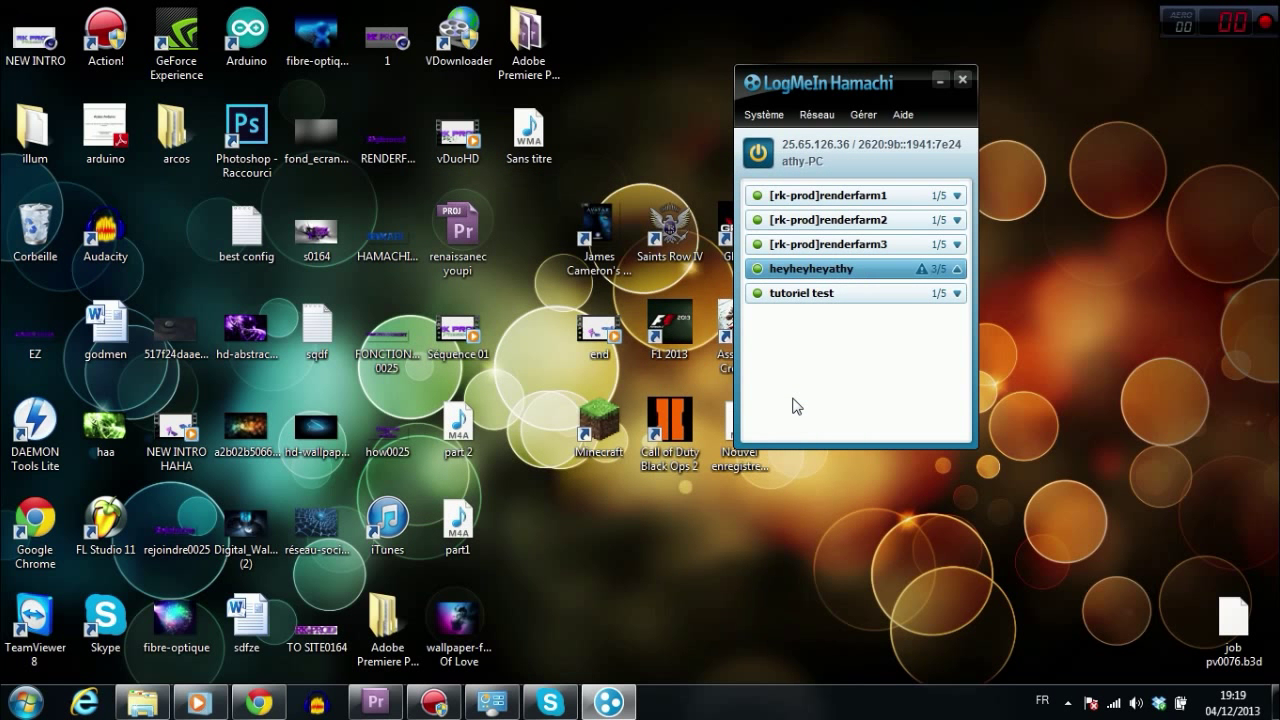
Step: Relaunch Cinema 4D, check the Machines Team Render list and its Machine menu, then quit
left_click(25, 703)
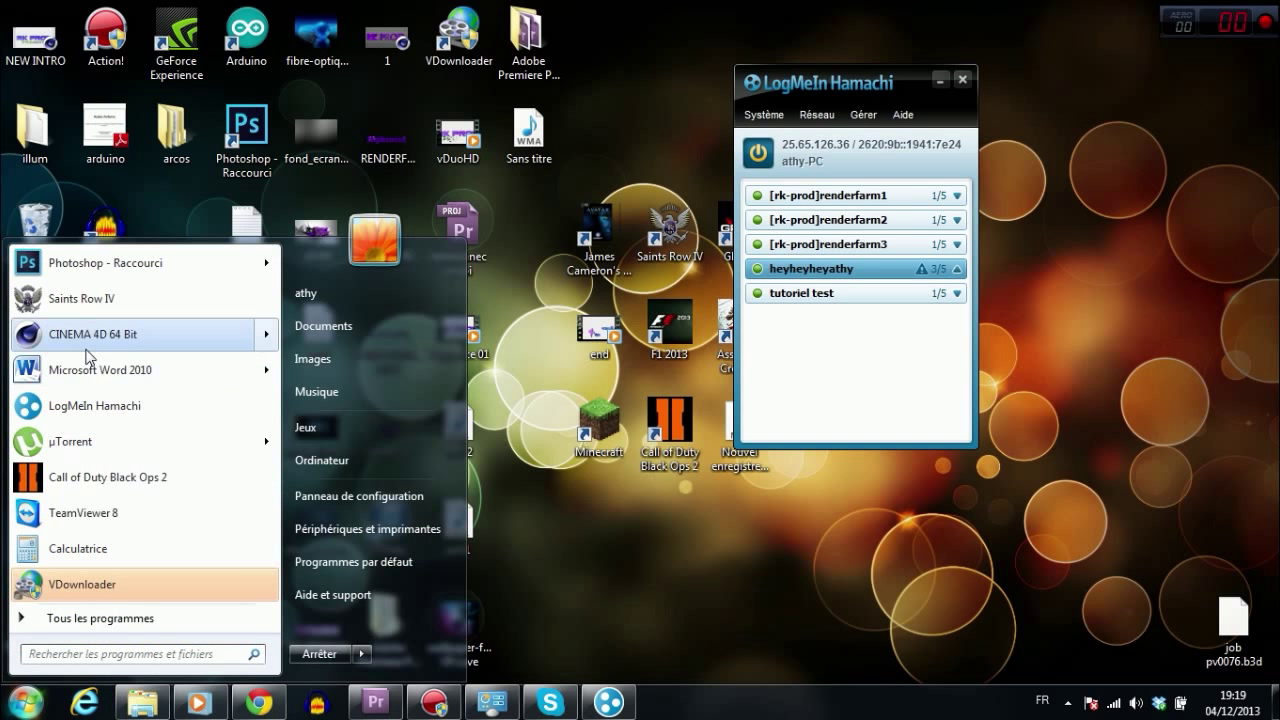
key("Escape")
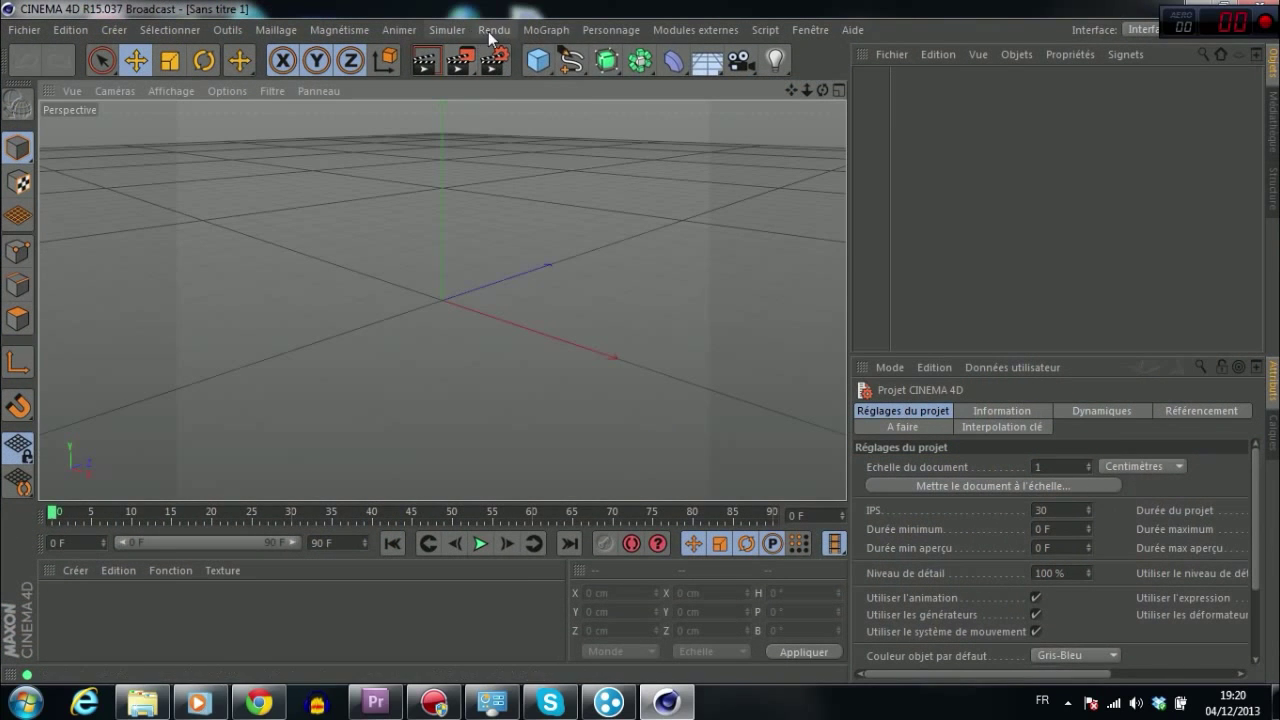
left_click(493, 30)
left_click(540, 300)
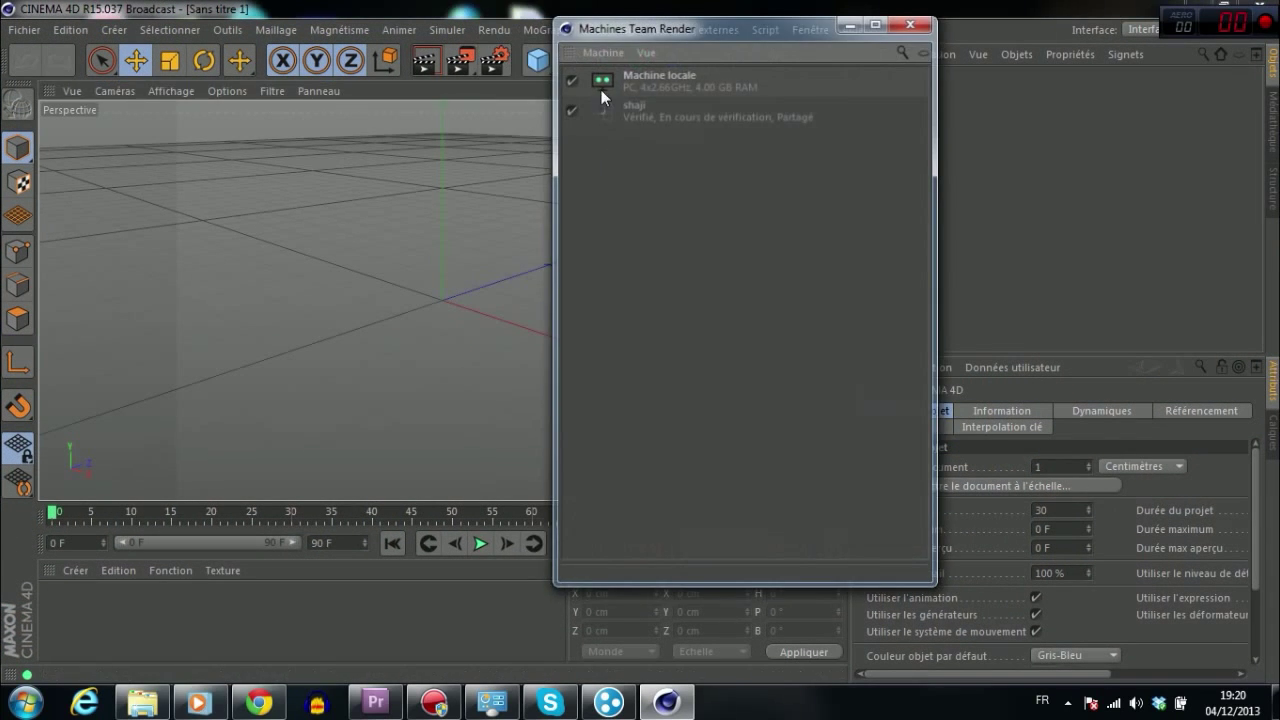
left_click(602, 50)
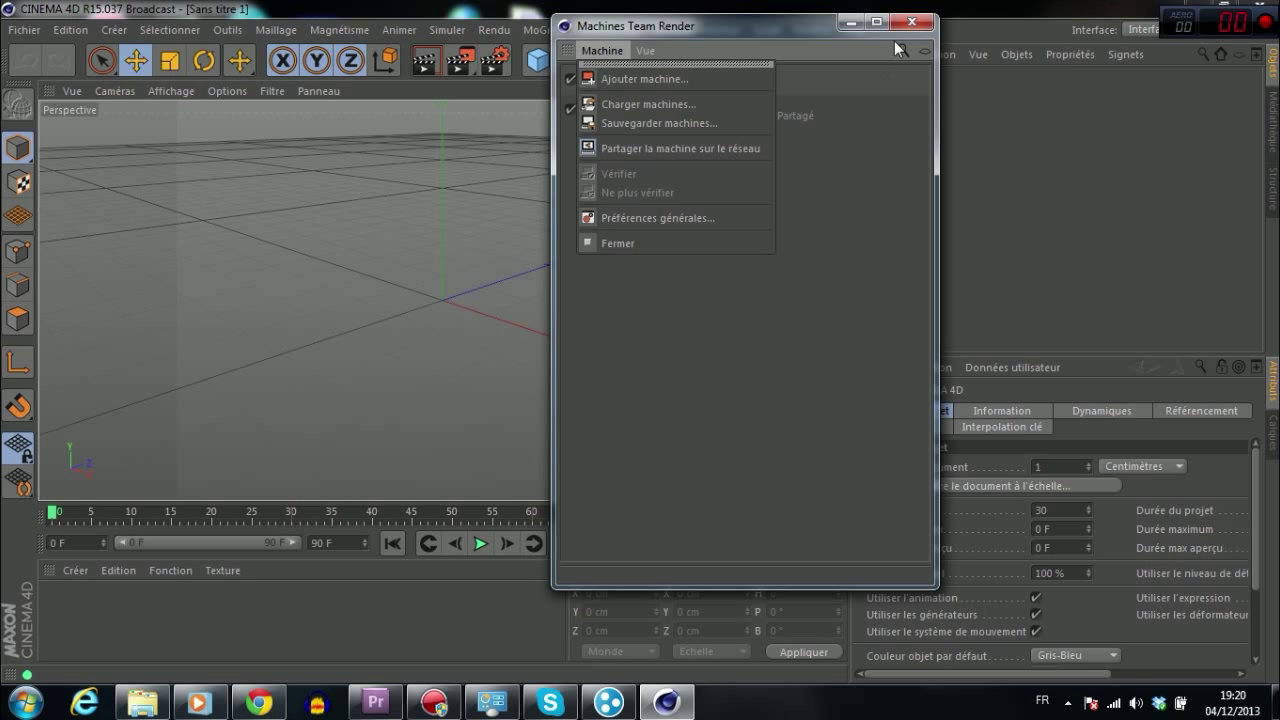
left_click(792, 31)
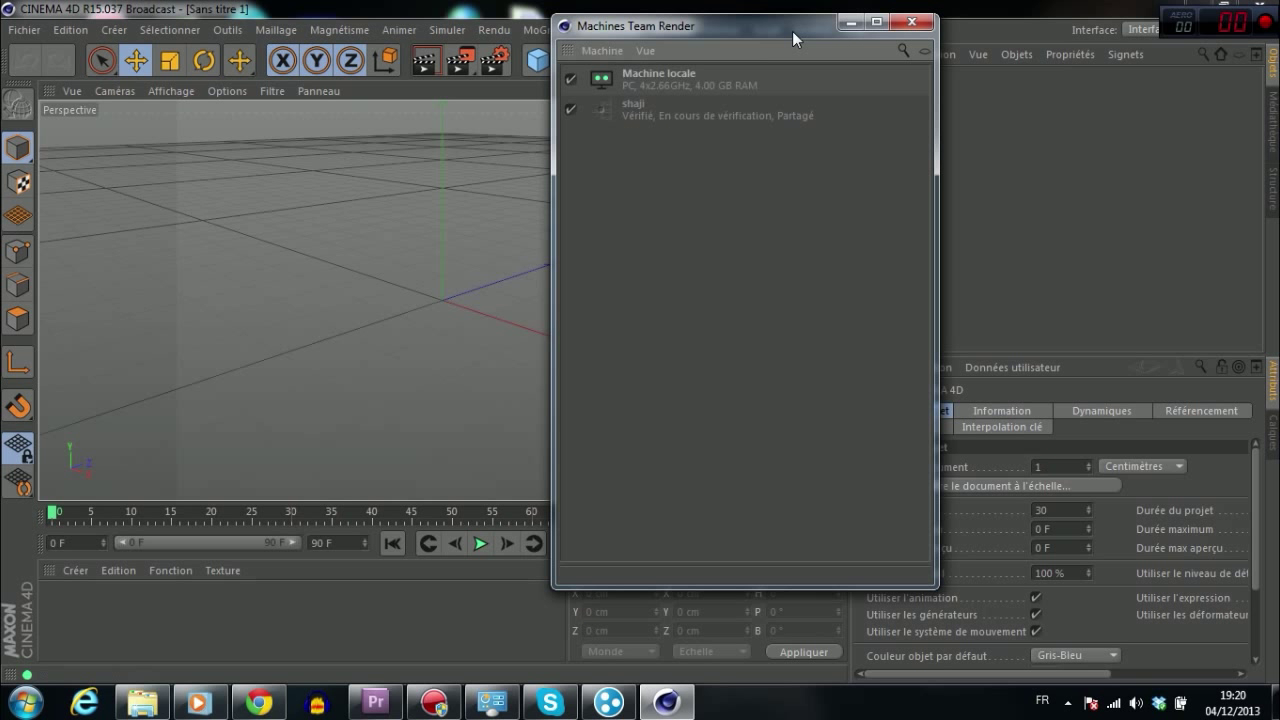
left_click(919, 27)
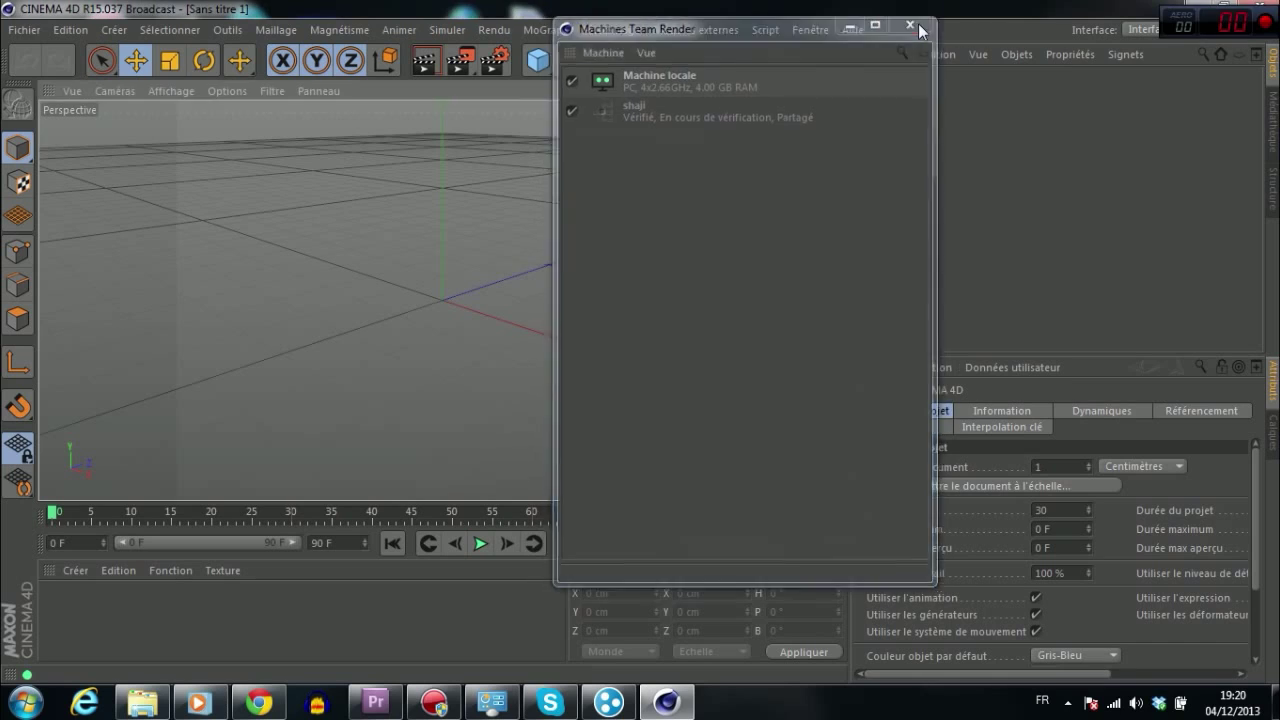
left_click(1272, 7)
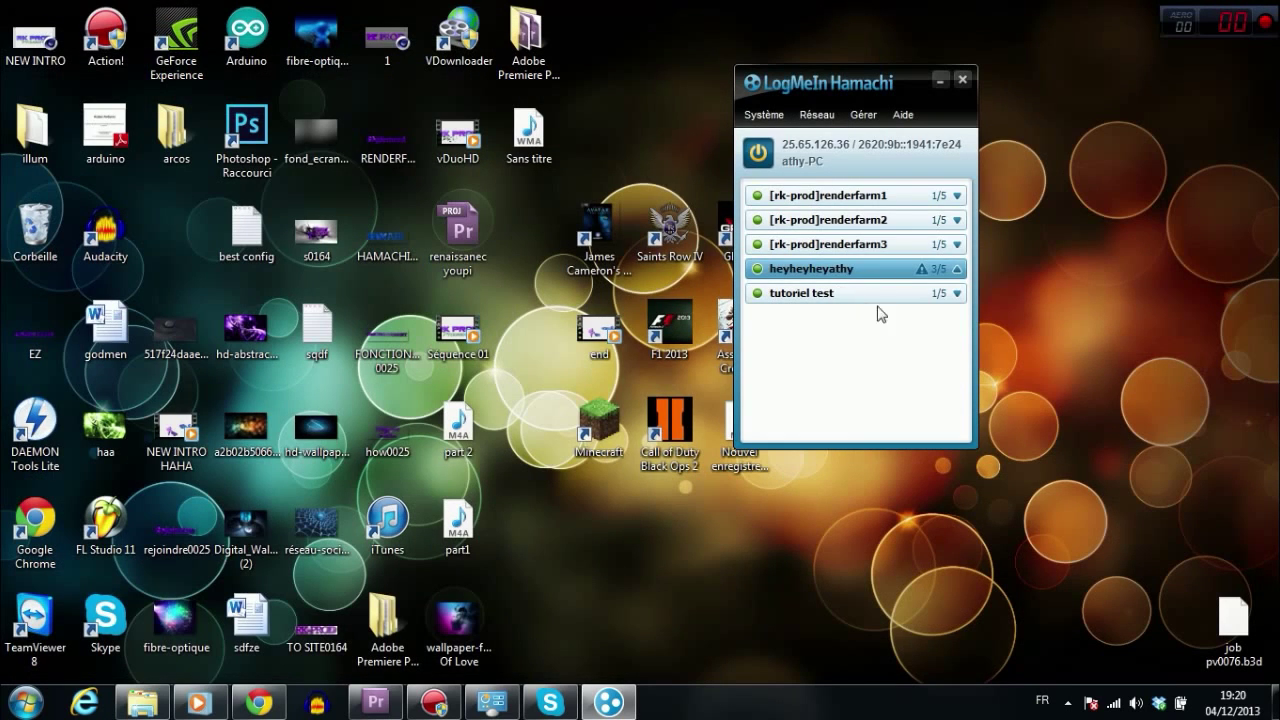
Step: Bring Chrome forward with a new tab, then right-click the desktop to reach its Nouveau menu
left_click(268, 705)
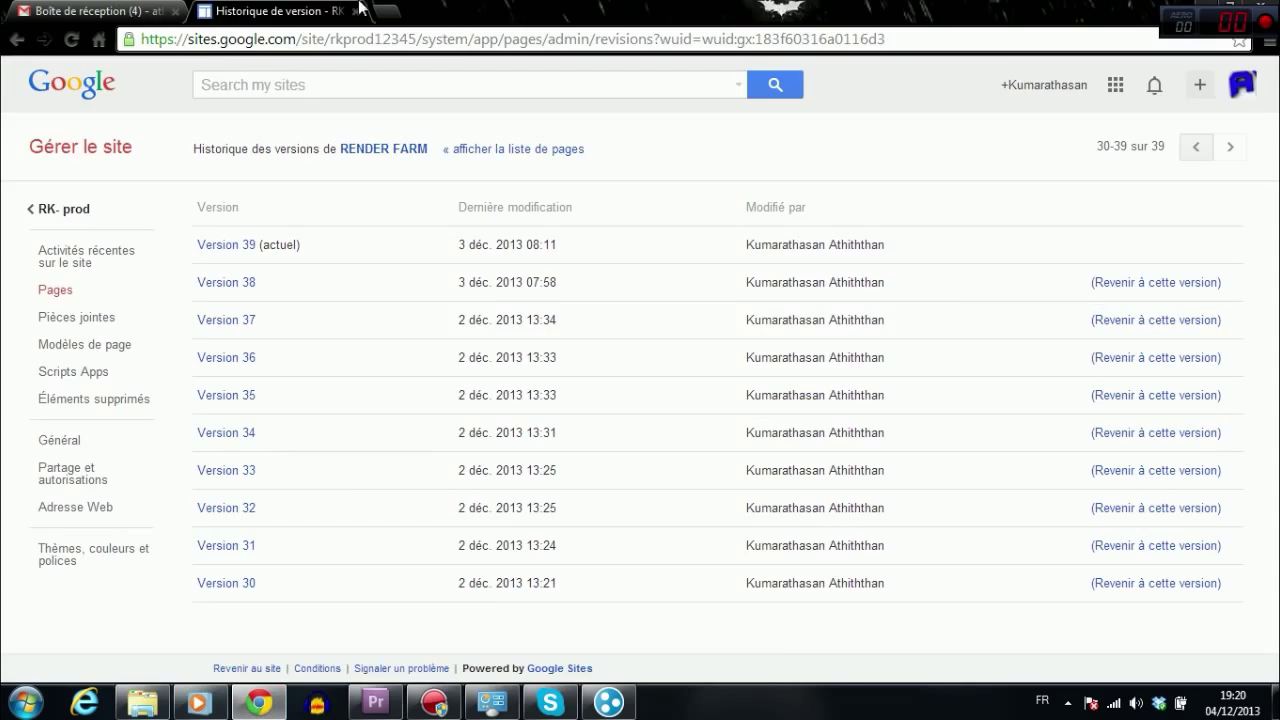
left_click(362, 10)
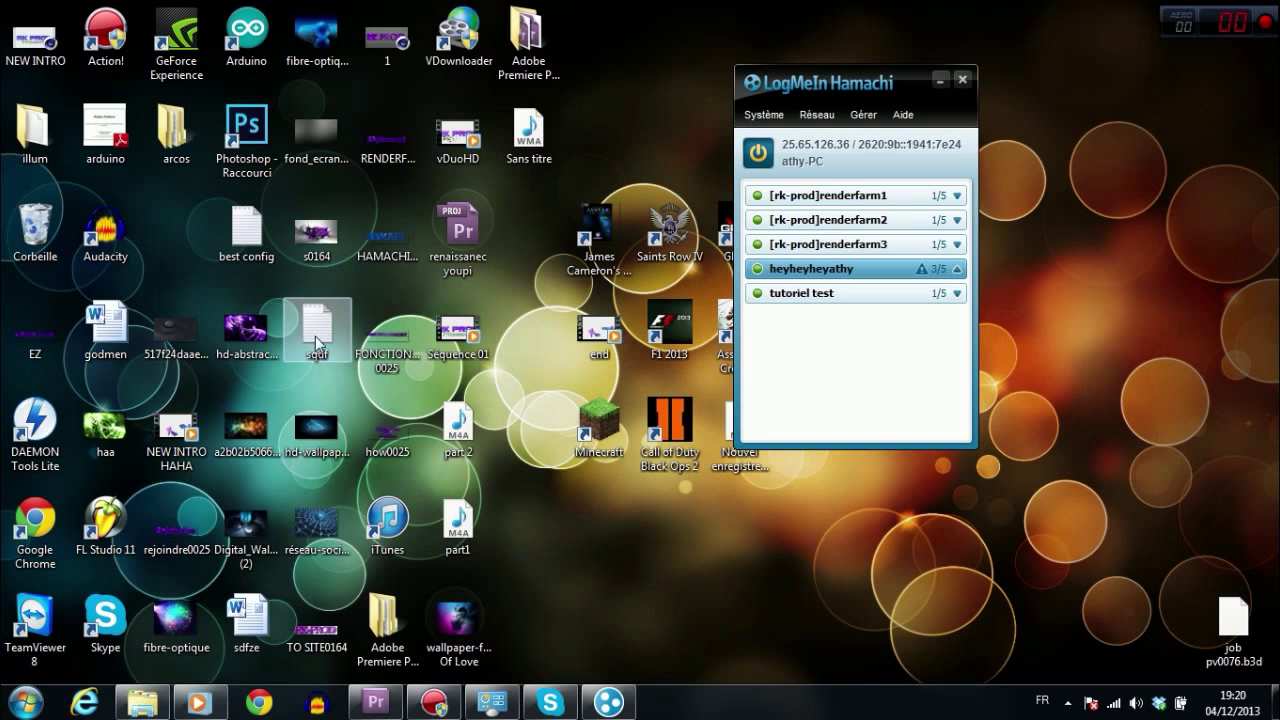
right_click(576, 516)
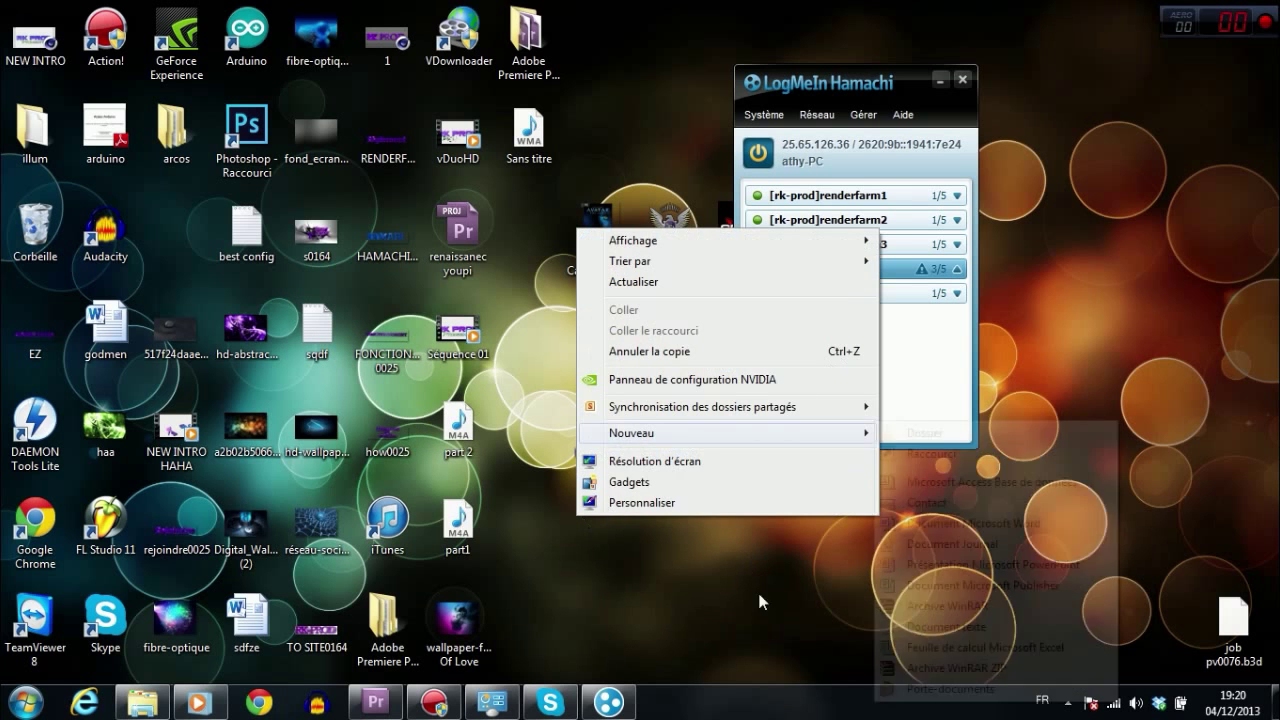